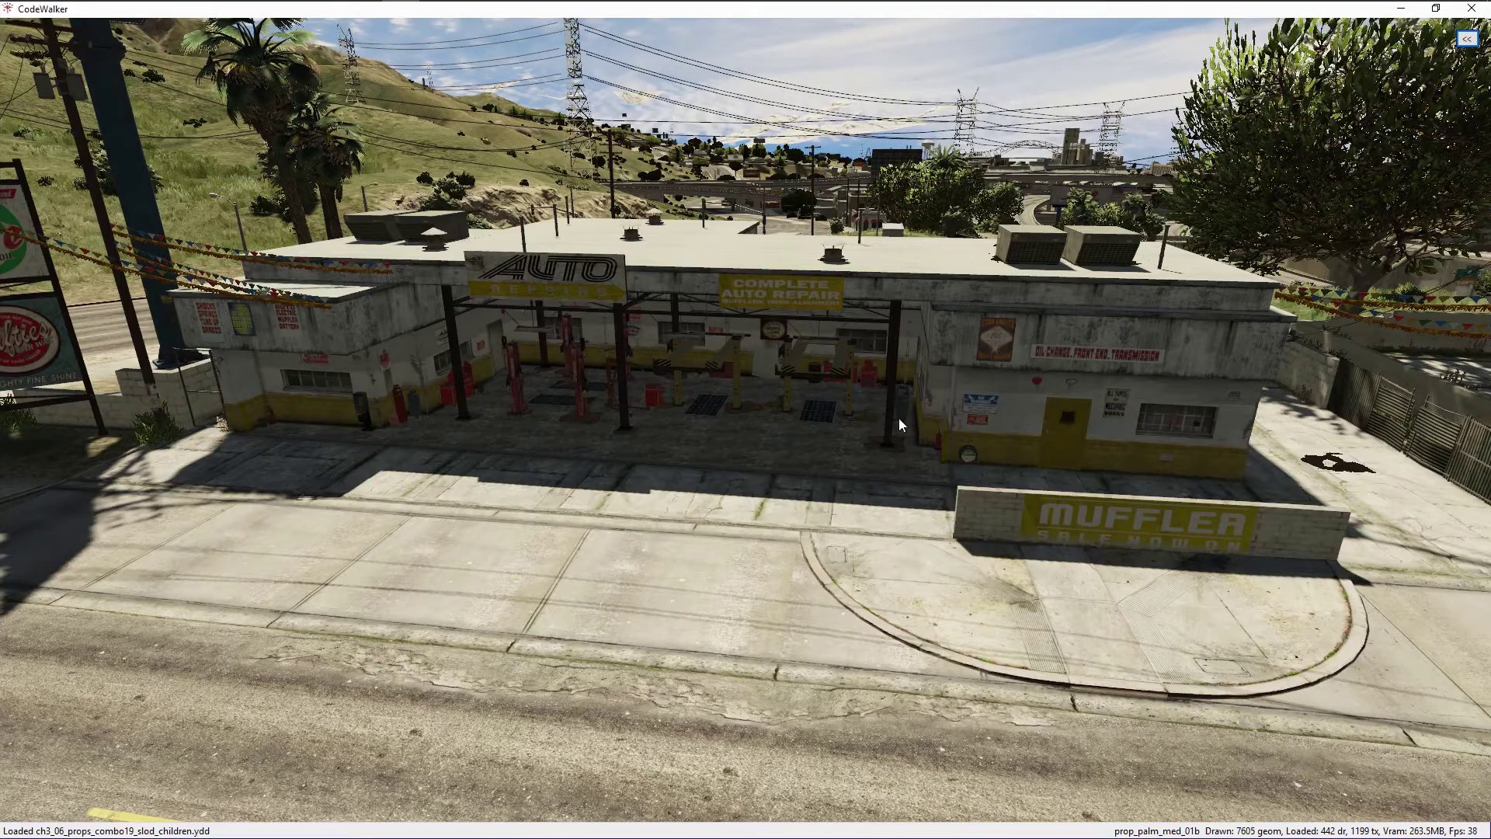
Switch the CodeWalker world view mode to Ymap view
{"action": "left_click", "coordinate": [1466, 39]}
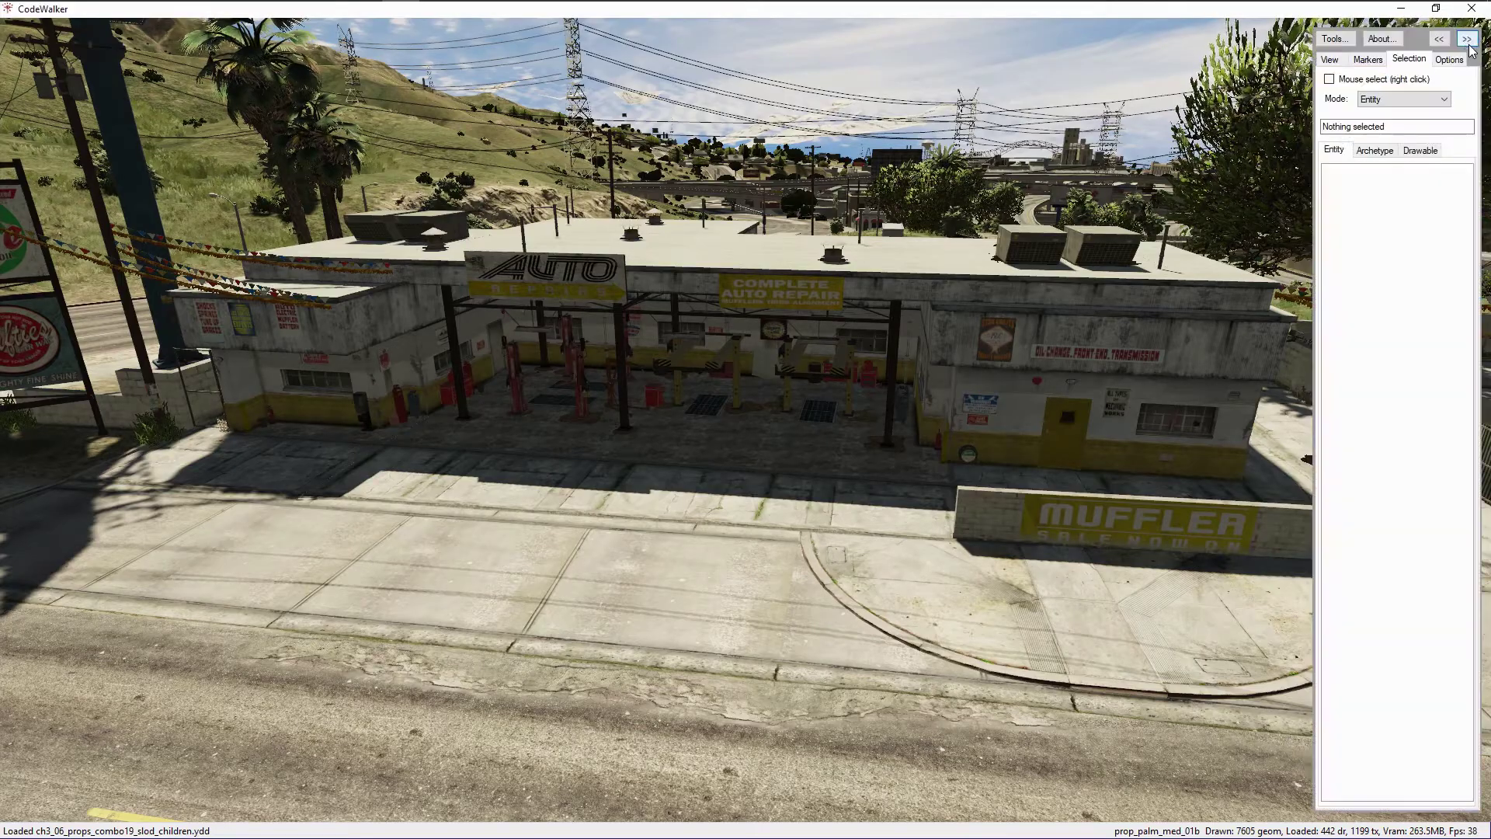
{"action": "left_click", "coordinate": [1330, 60]}
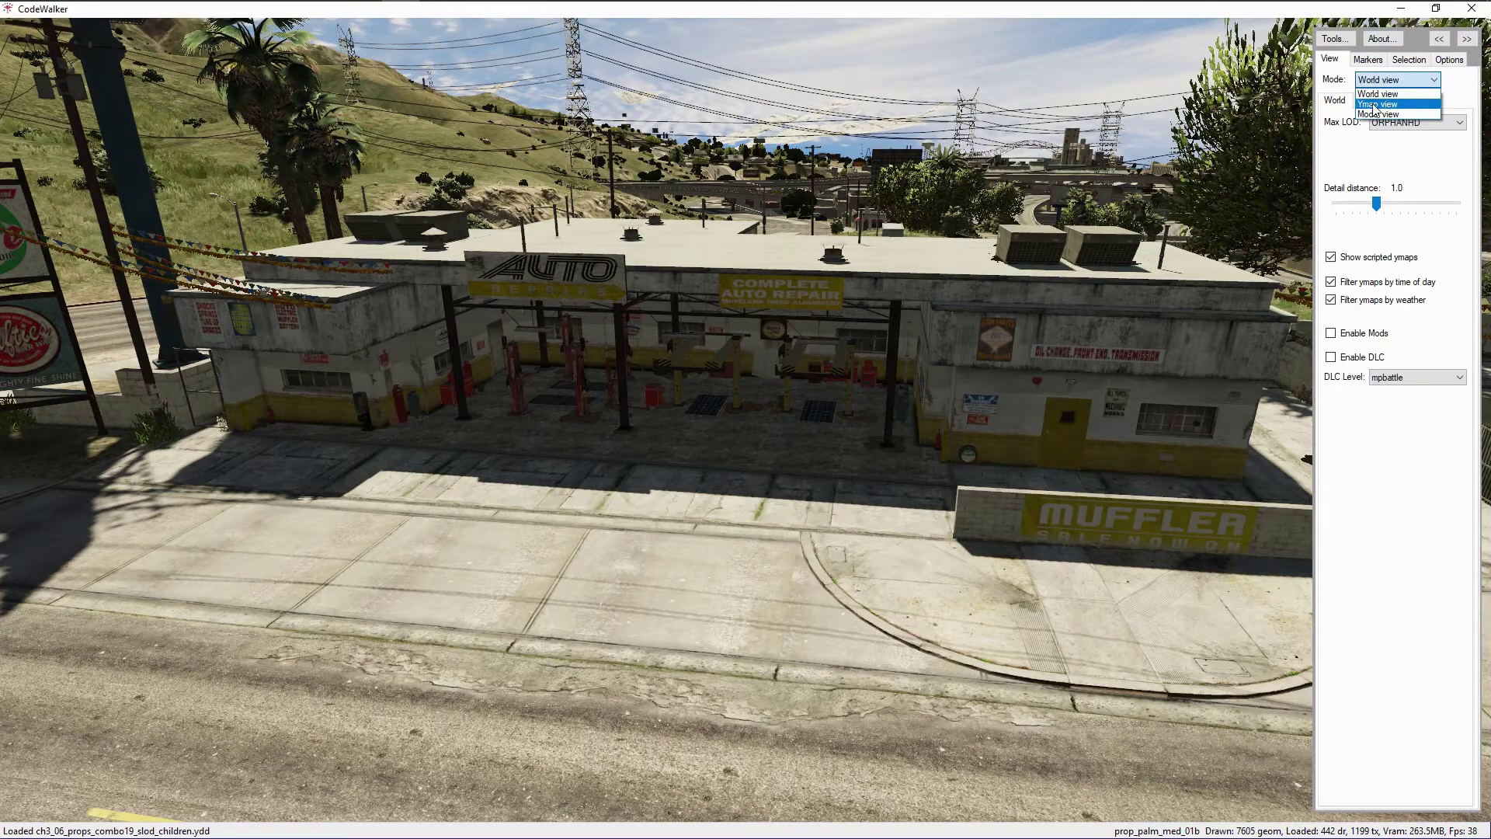
{"action": "left_click", "coordinate": [1375, 105]}
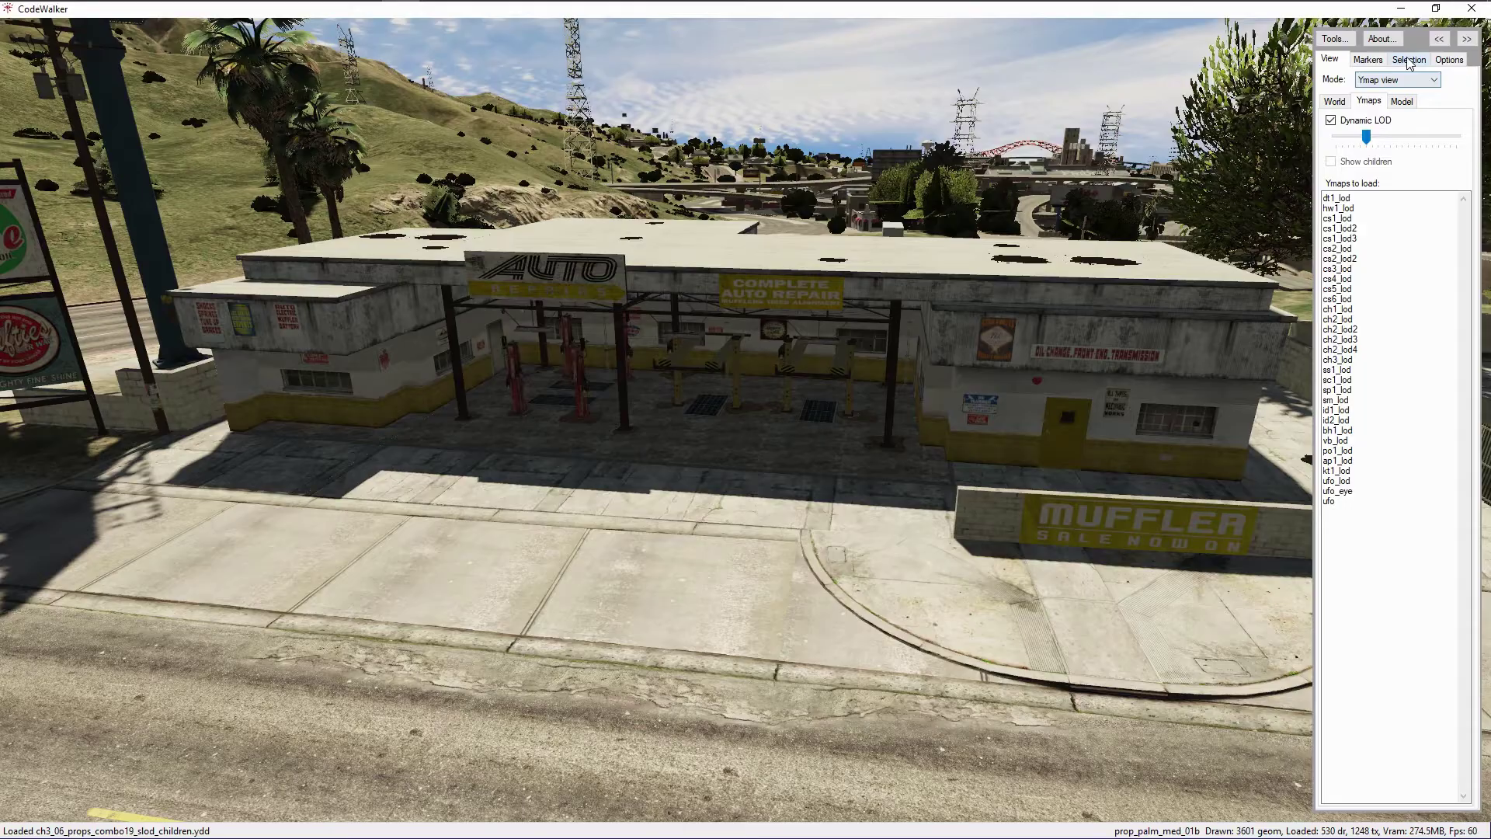
Turn on mouse select and pick the garage building to reveal its name, id2_21_builda
{"action": "left_click", "coordinate": [1409, 60]}
{"action": "left_click", "coordinate": [1372, 81]}
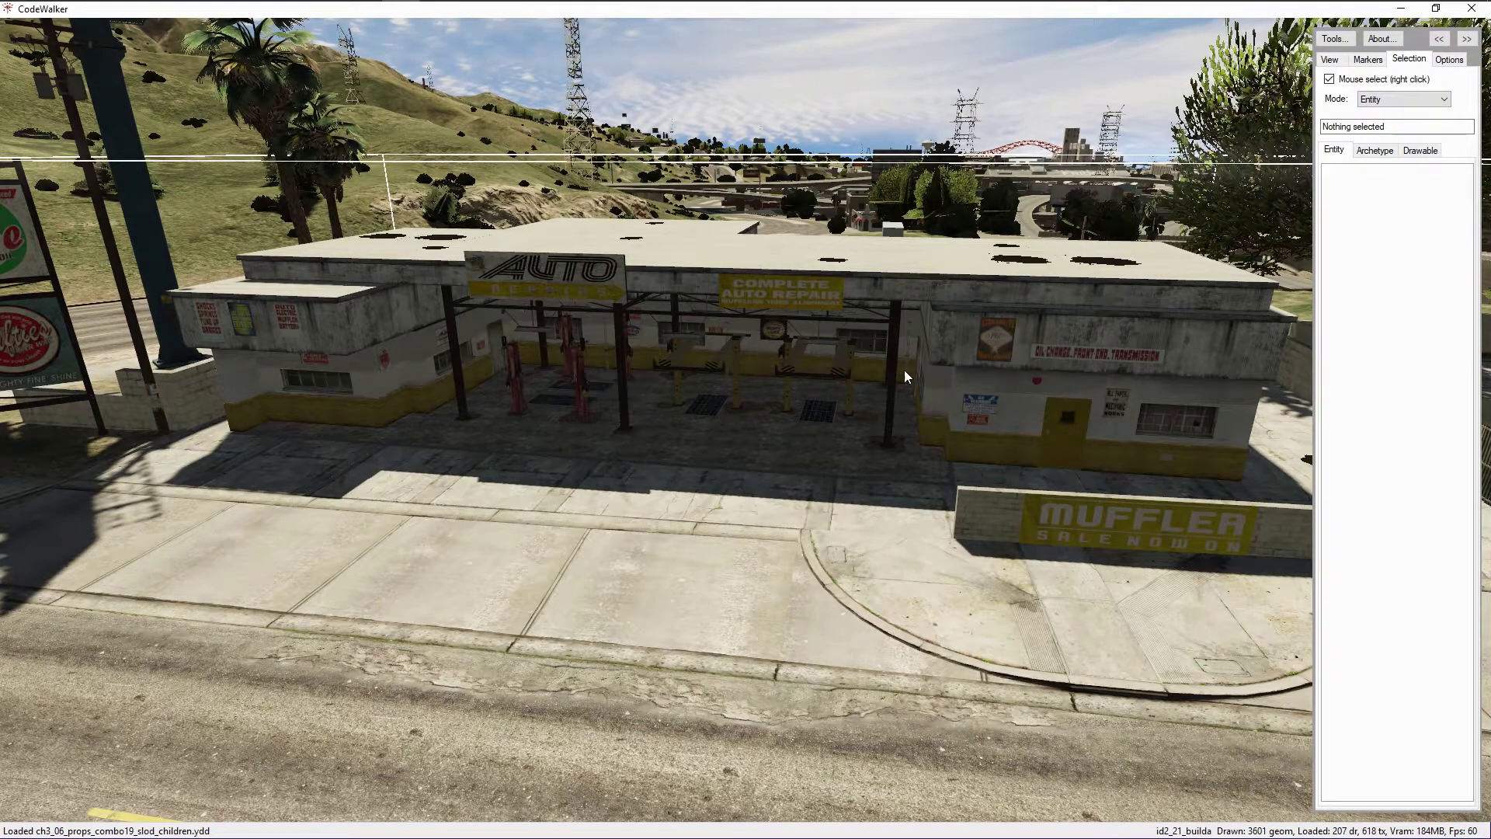
{"action": "mouse_move", "coordinate": [424, 356]}
{"action": "left_mouse_down"}
{"action": "mouse_move", "coordinate": [438, 370]}
{"action": "mouse_move", "coordinate": [416, 351]}
{"action": "mouse_move", "coordinate": [421, 365]}
{"action": "left_mouse_up"}
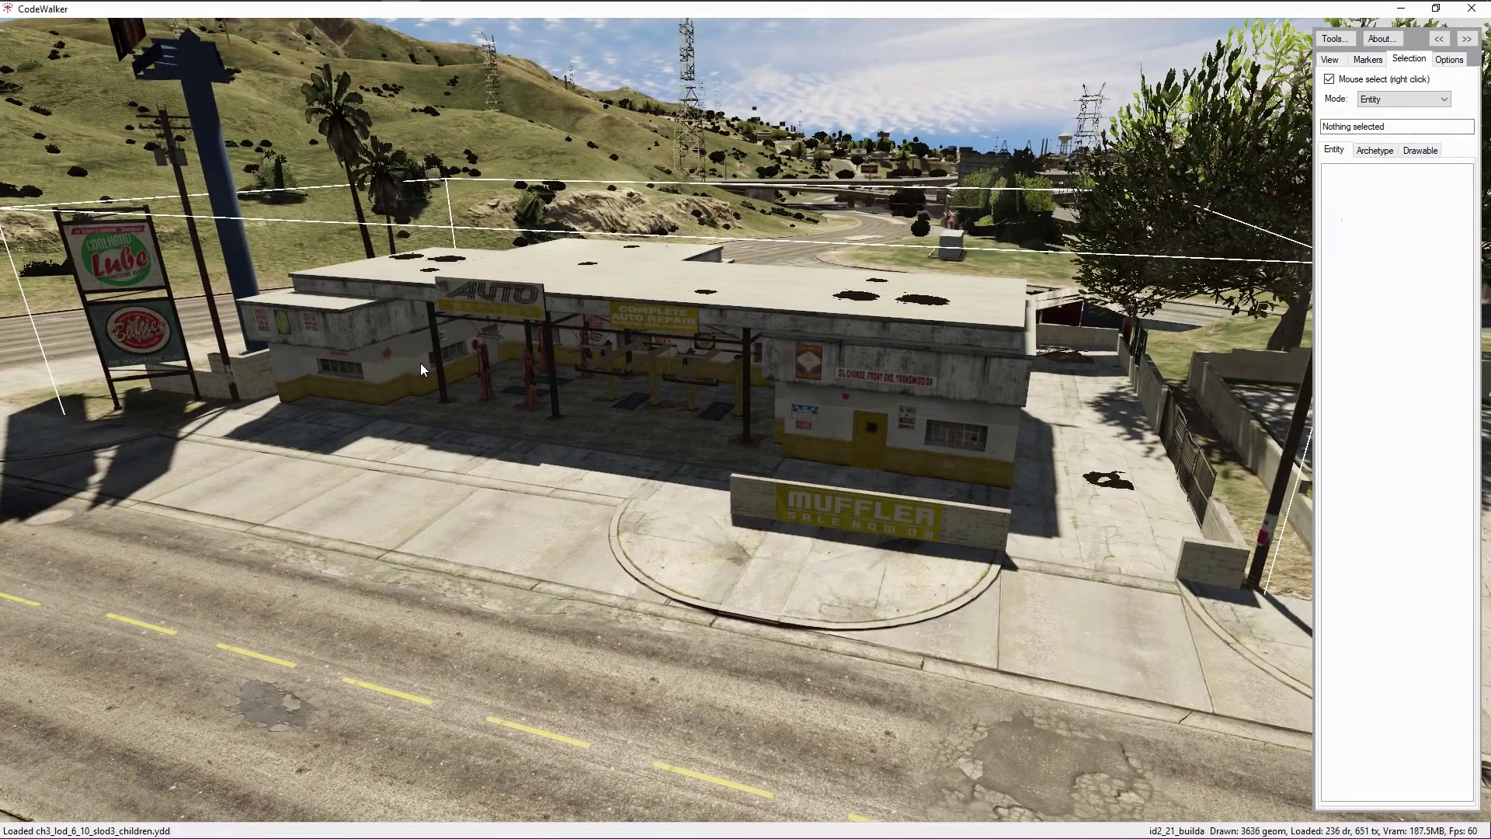
{"action": "right_click", "coordinate": [421, 362]}
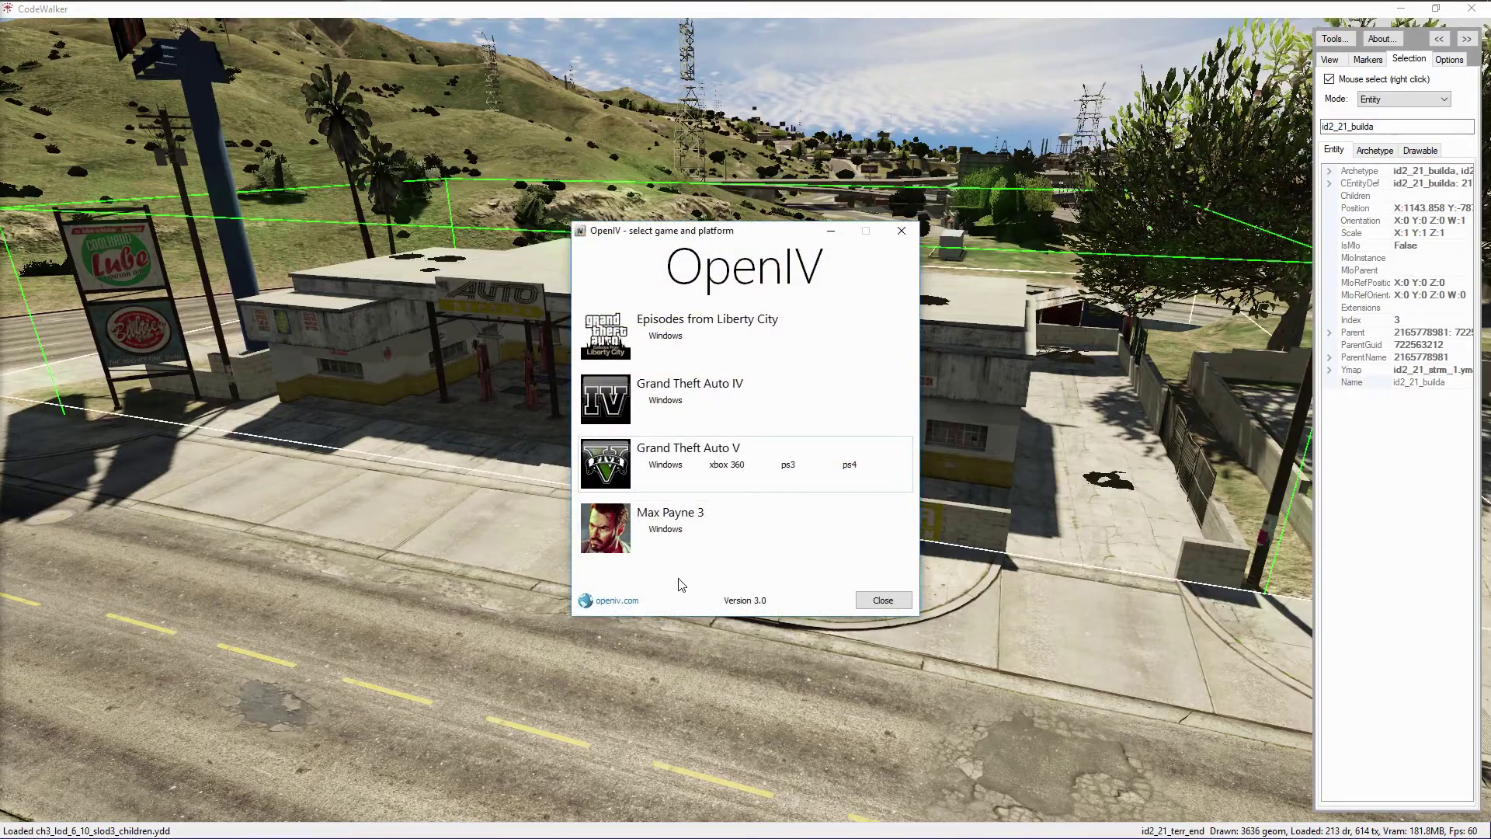
Launch OpenIV for GTA V Windows and copy the building name id2_21_builda
{"action": "left_click", "coordinate": [665, 465]}
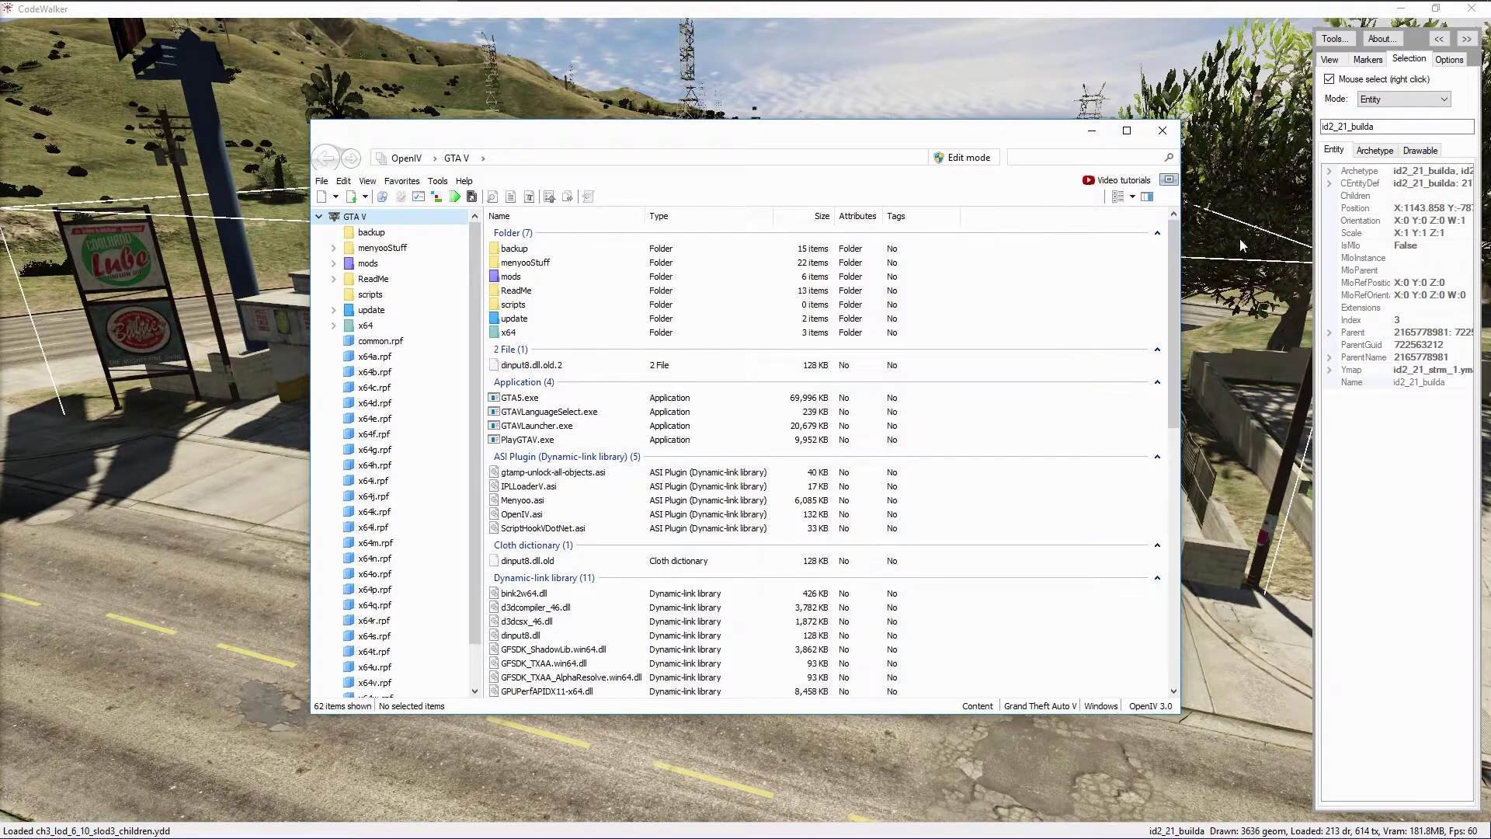
{"action": "left_click_drag", "start_coordinate": [1396, 127], "coordinate": [1317, 129]}
{"action": "key", "text": "ctrl+c"}
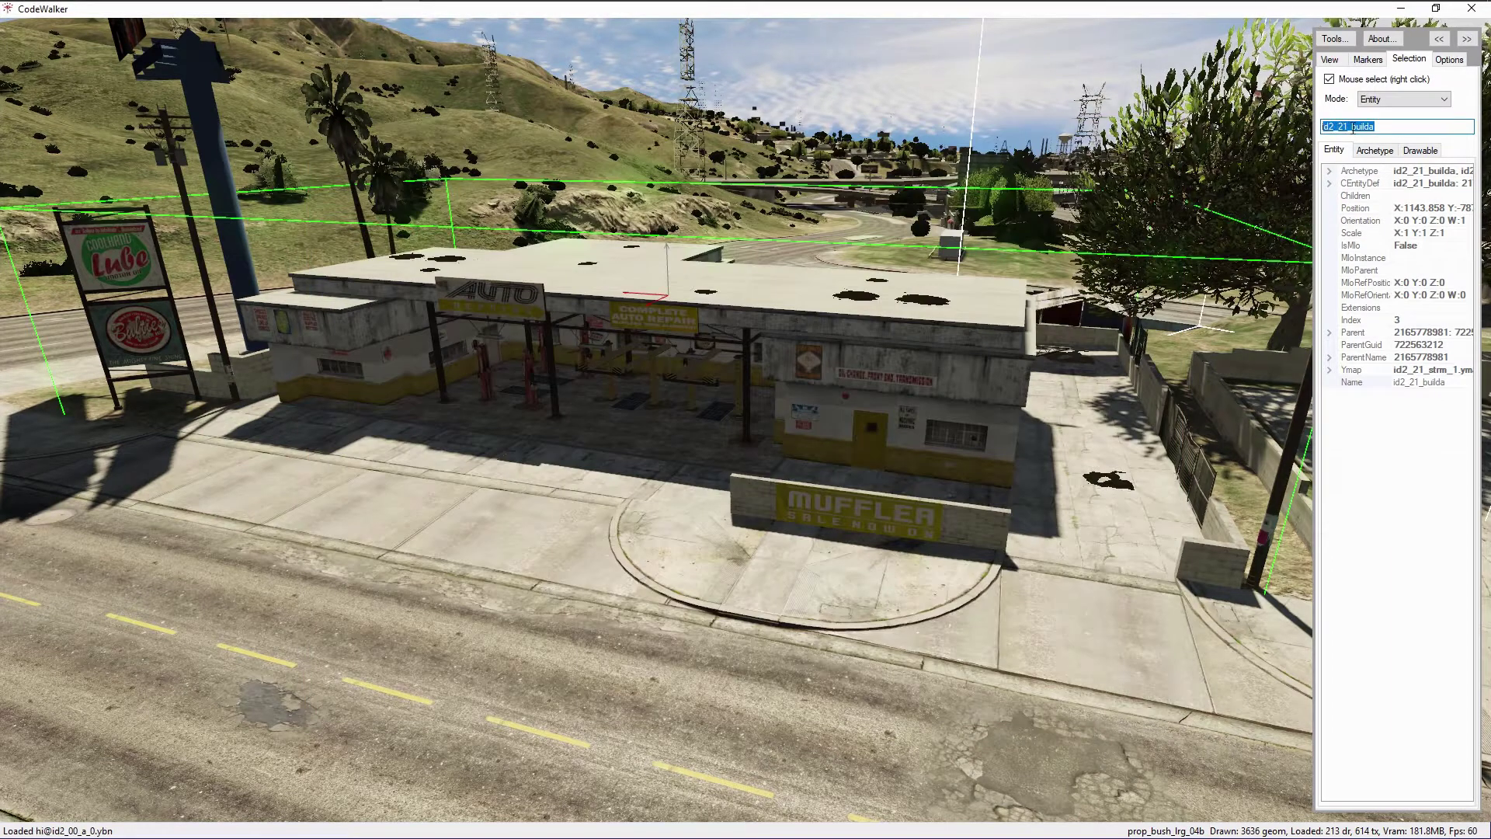
{"action": "key", "text": "alt+Tab"}
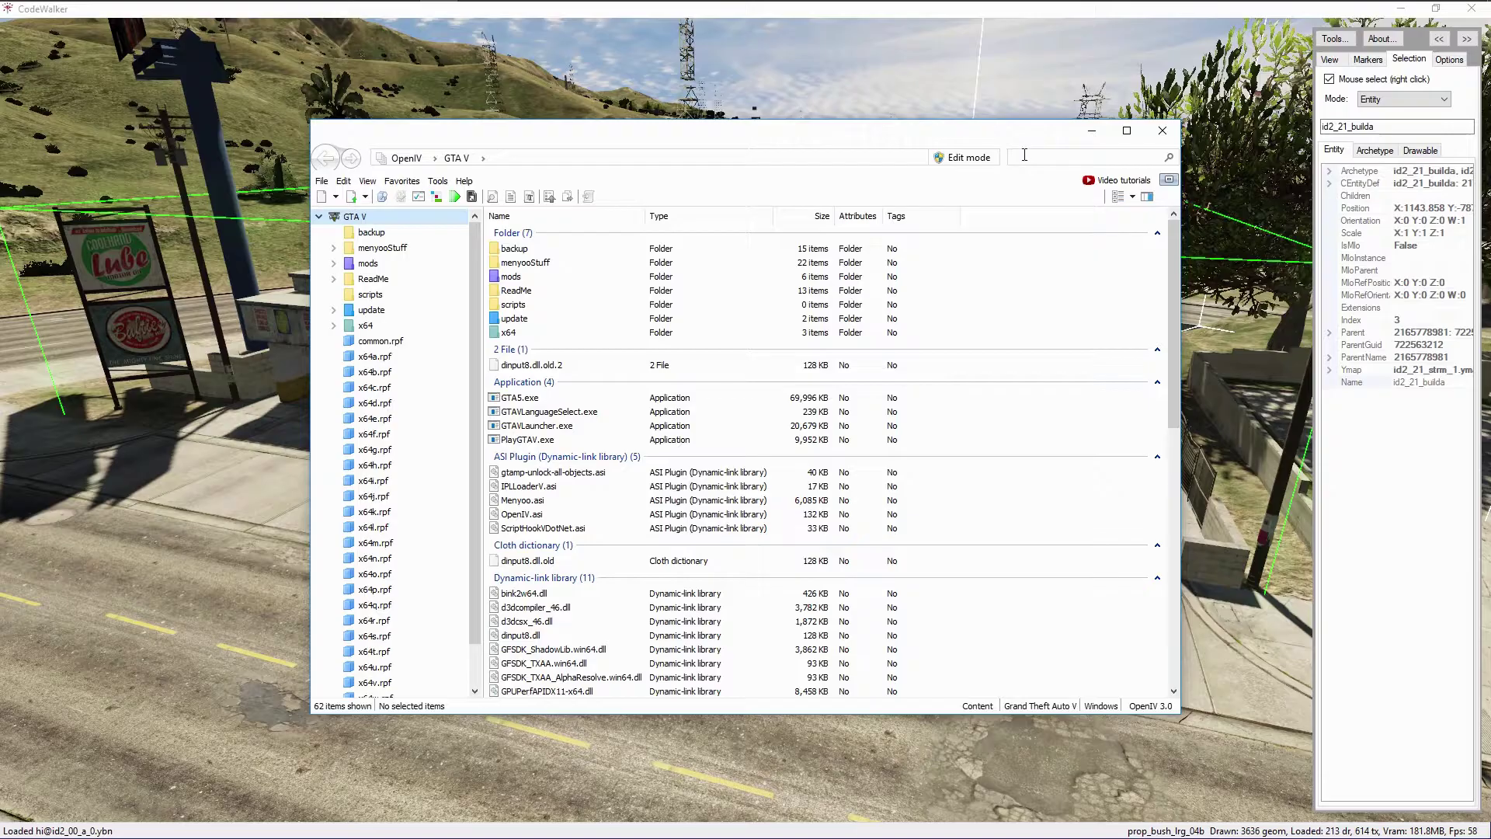
Search all archives for id2_21_builda and open the archive holding id2_21_builda.ydr
{"action": "left_click", "coordinate": [1021, 158]}
{"action": "key", "text": "ctrl+v"}
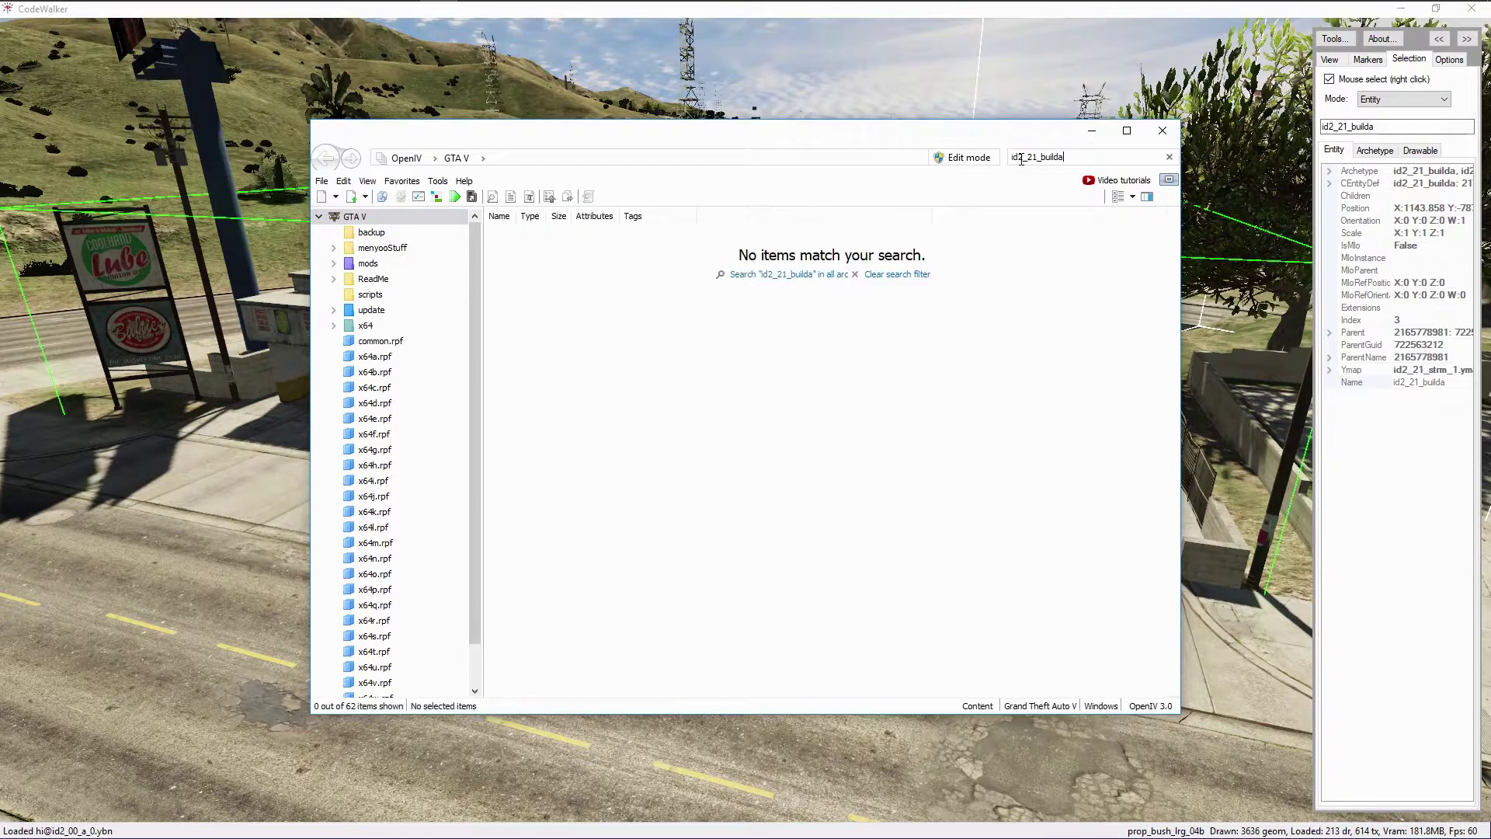
{"action": "left_click", "coordinate": [768, 278]}
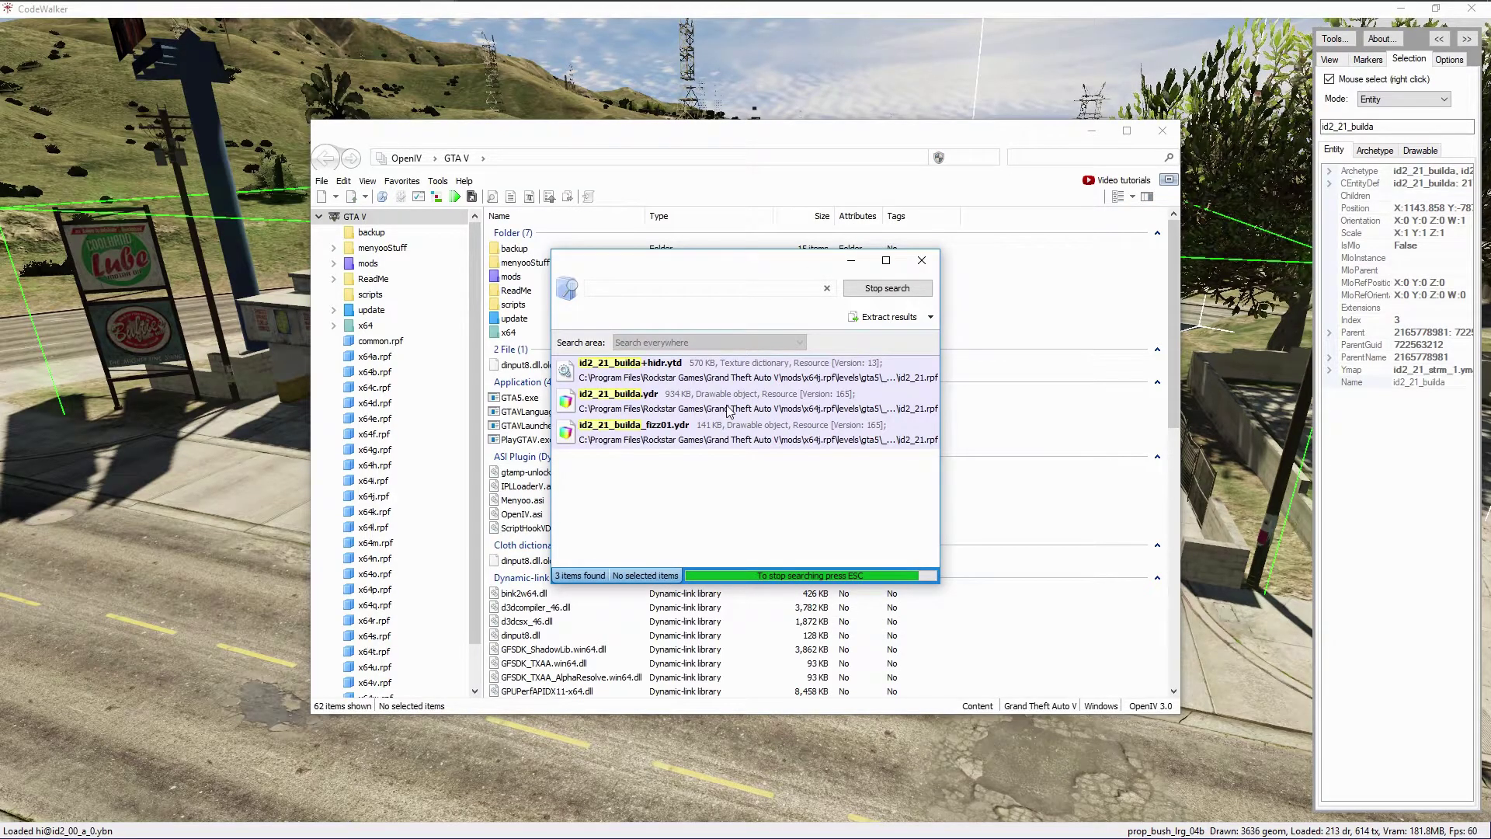
{"action": "double_click", "coordinate": [823, 401]}
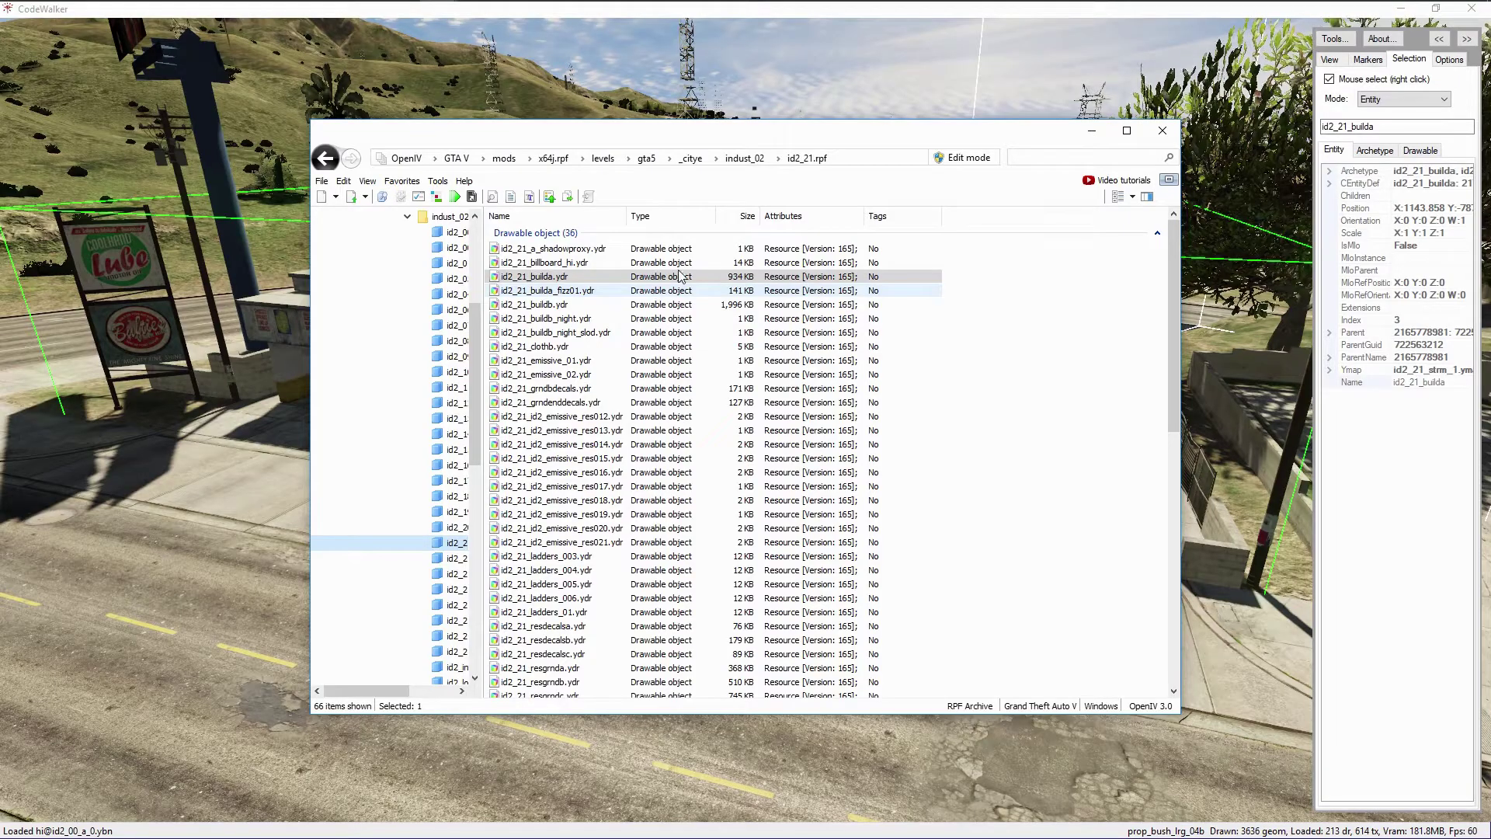
Preview id2_21_builda.ydr in the Model Viewer, orbiting it and checking its 7 embedded textures
{"action": "right_click", "coordinate": [560, 281]}
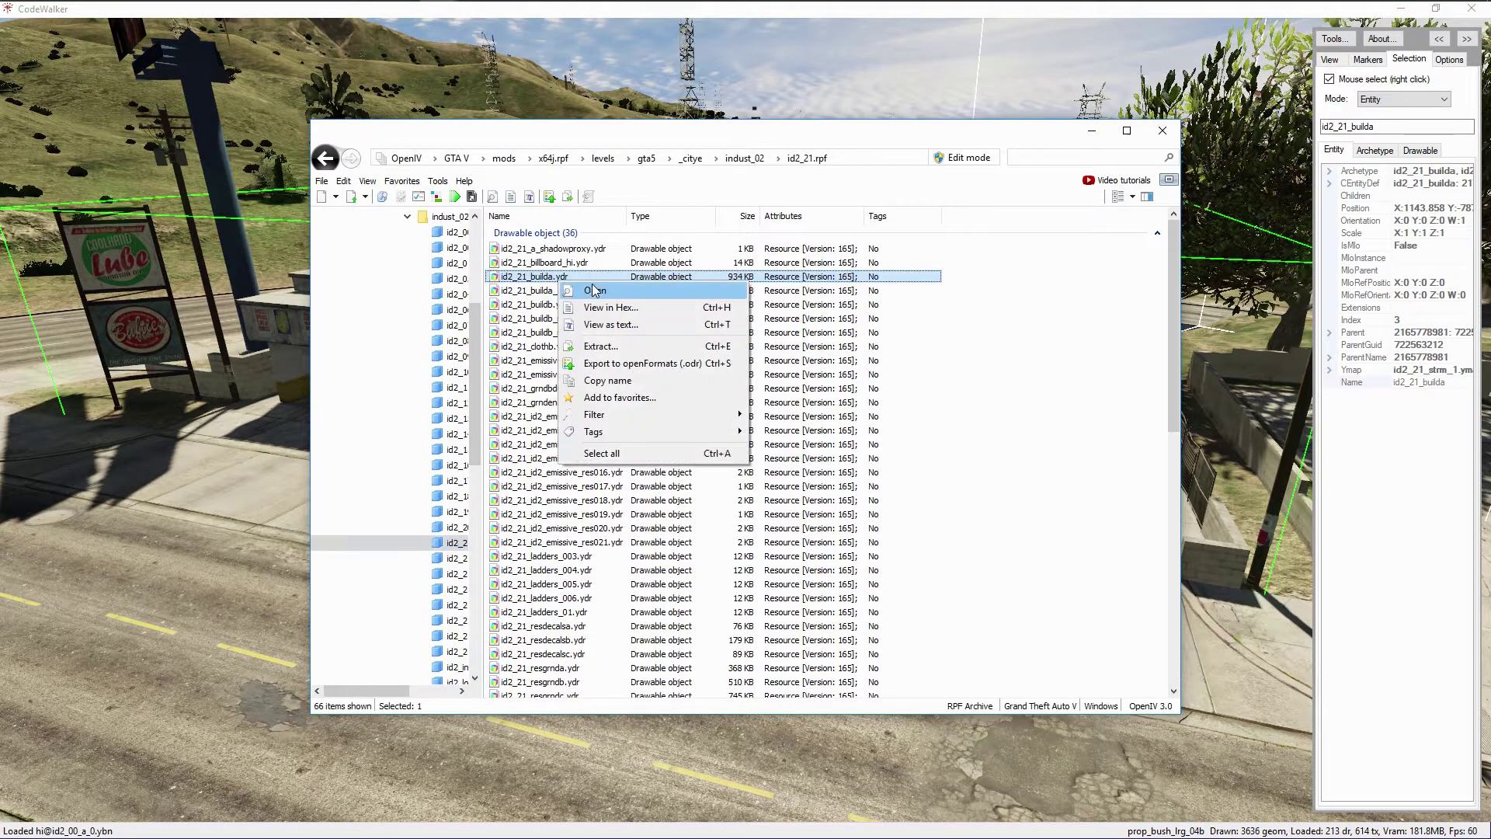
{"action": "left_click", "coordinate": [594, 292]}
{"action": "left_click_drag", "start_coordinate": [558, 533], "coordinate": [958, 505]}
{"action": "scroll", "coordinate": [805, 521], "scroll_direction": "up", "scroll_amount": 5}
{"action": "left_click_drag", "start_coordinate": [803, 523], "coordinate": [863, 578]}
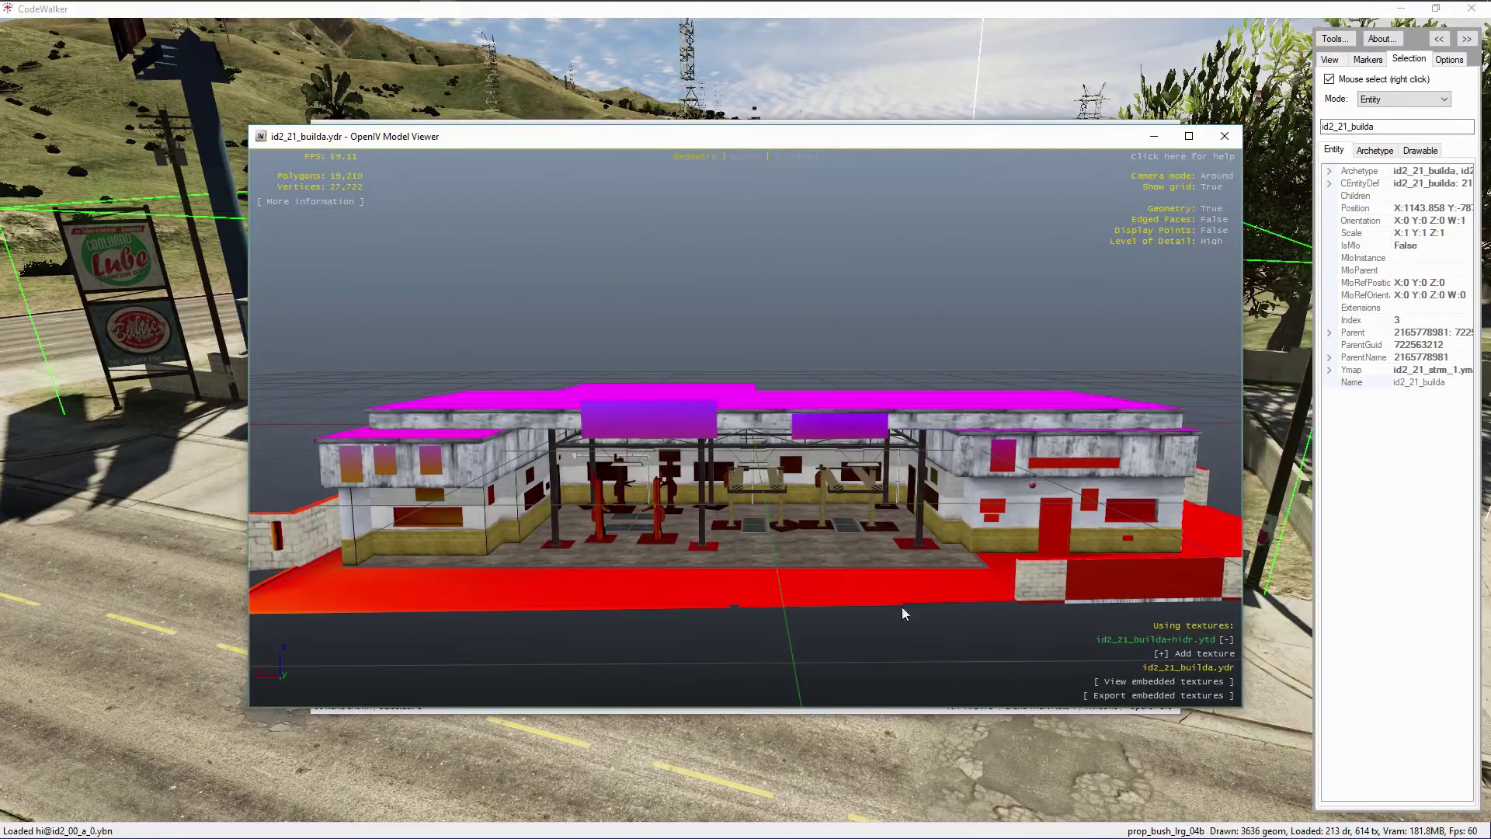
{"action": "left_click", "coordinate": [1119, 682]}
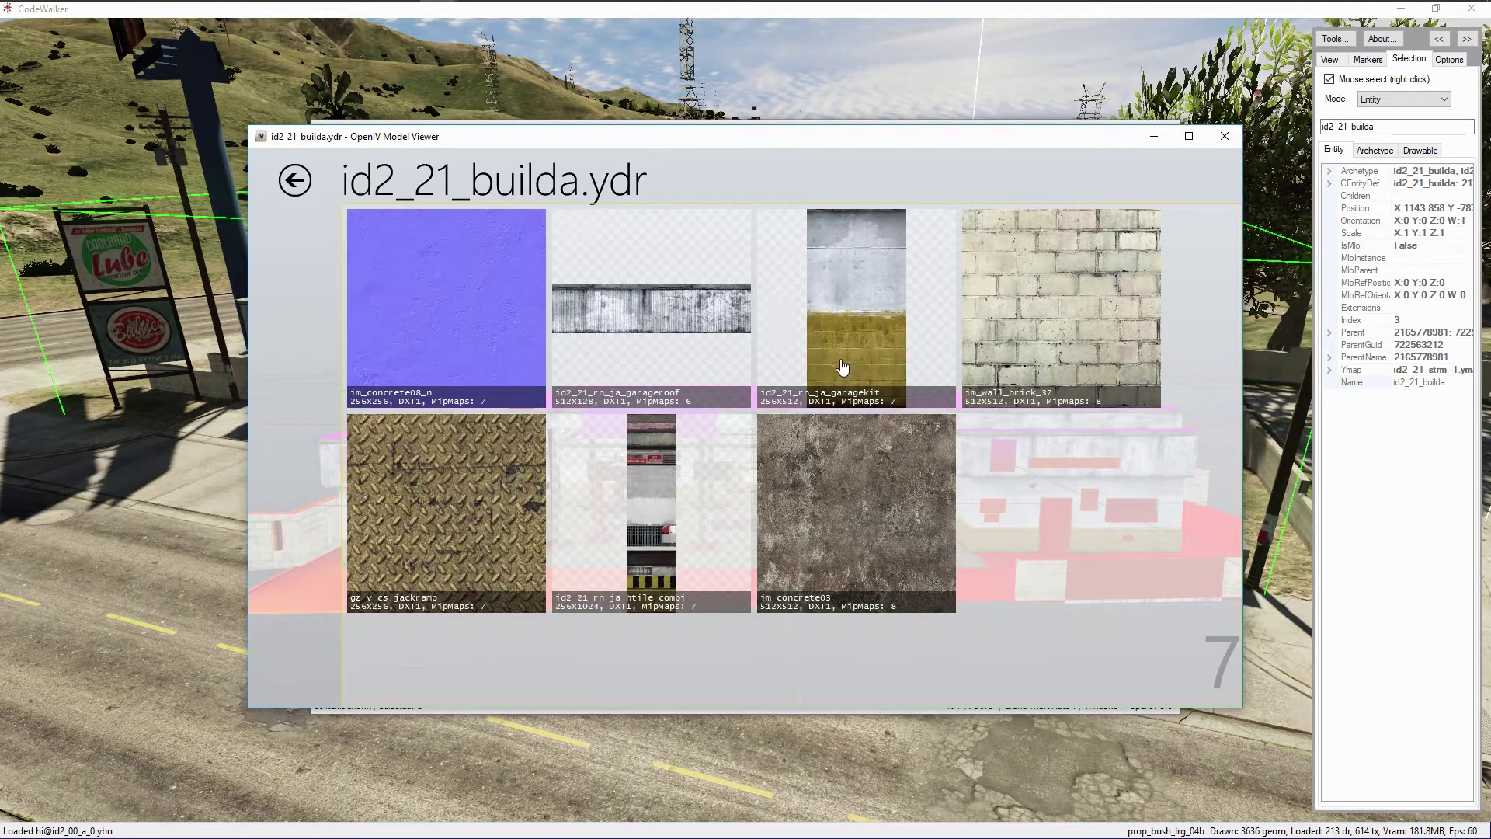
{"action": "left_click", "coordinate": [295, 182]}
{"action": "left_click", "coordinate": [1226, 138]}
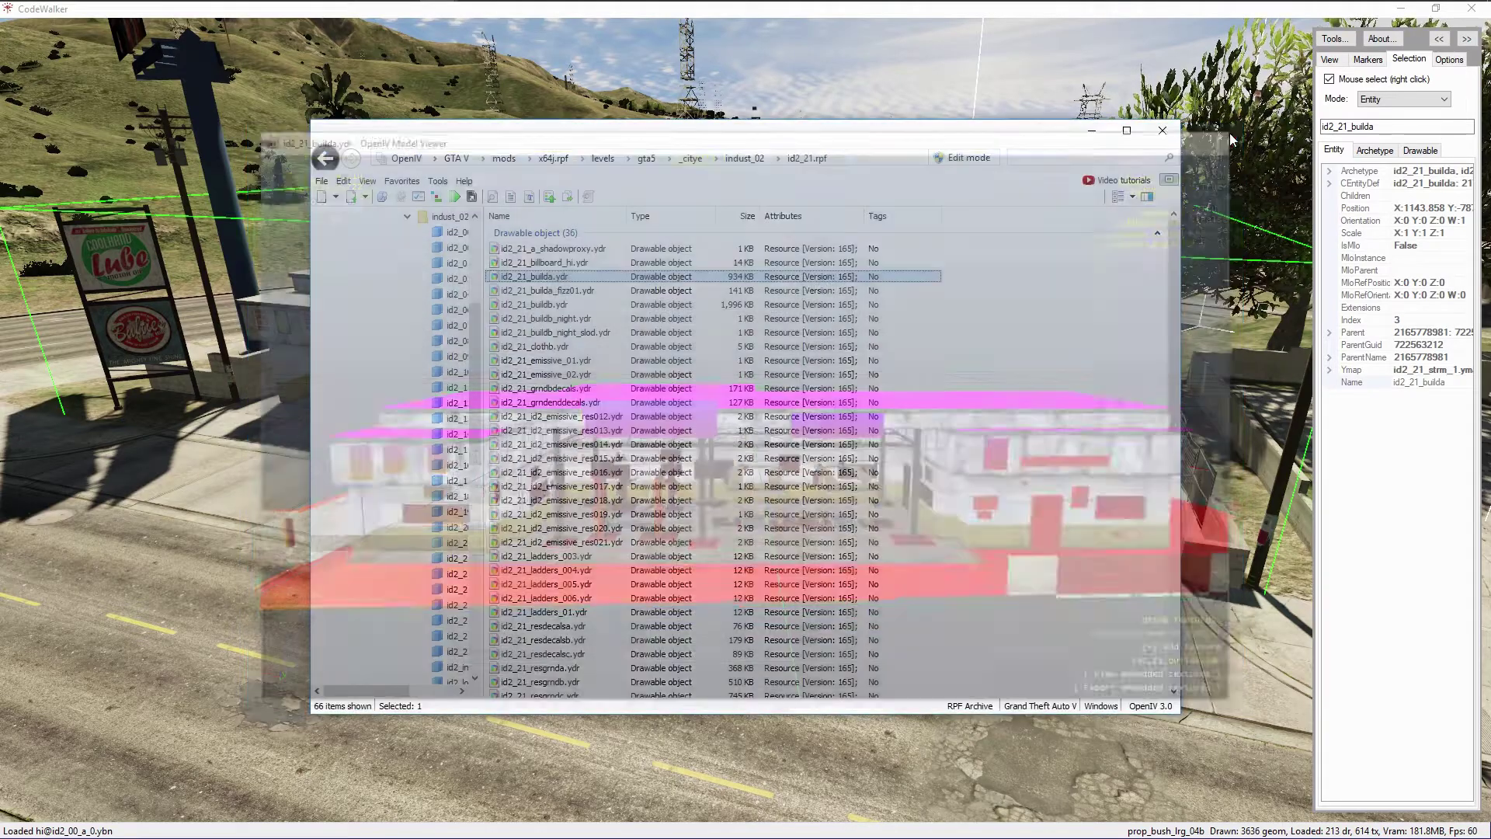
Scroll down the id2_21.rpf list and select the id2_21.ytd texture dictionary
{"action": "scroll", "coordinate": [806, 396], "scroll_direction": "down", "scroll_amount": 10}
{"action": "scroll", "coordinate": [805, 394], "scroll_direction": "down", "scroll_amount": 3}
{"action": "left_click", "coordinate": [533, 517]}
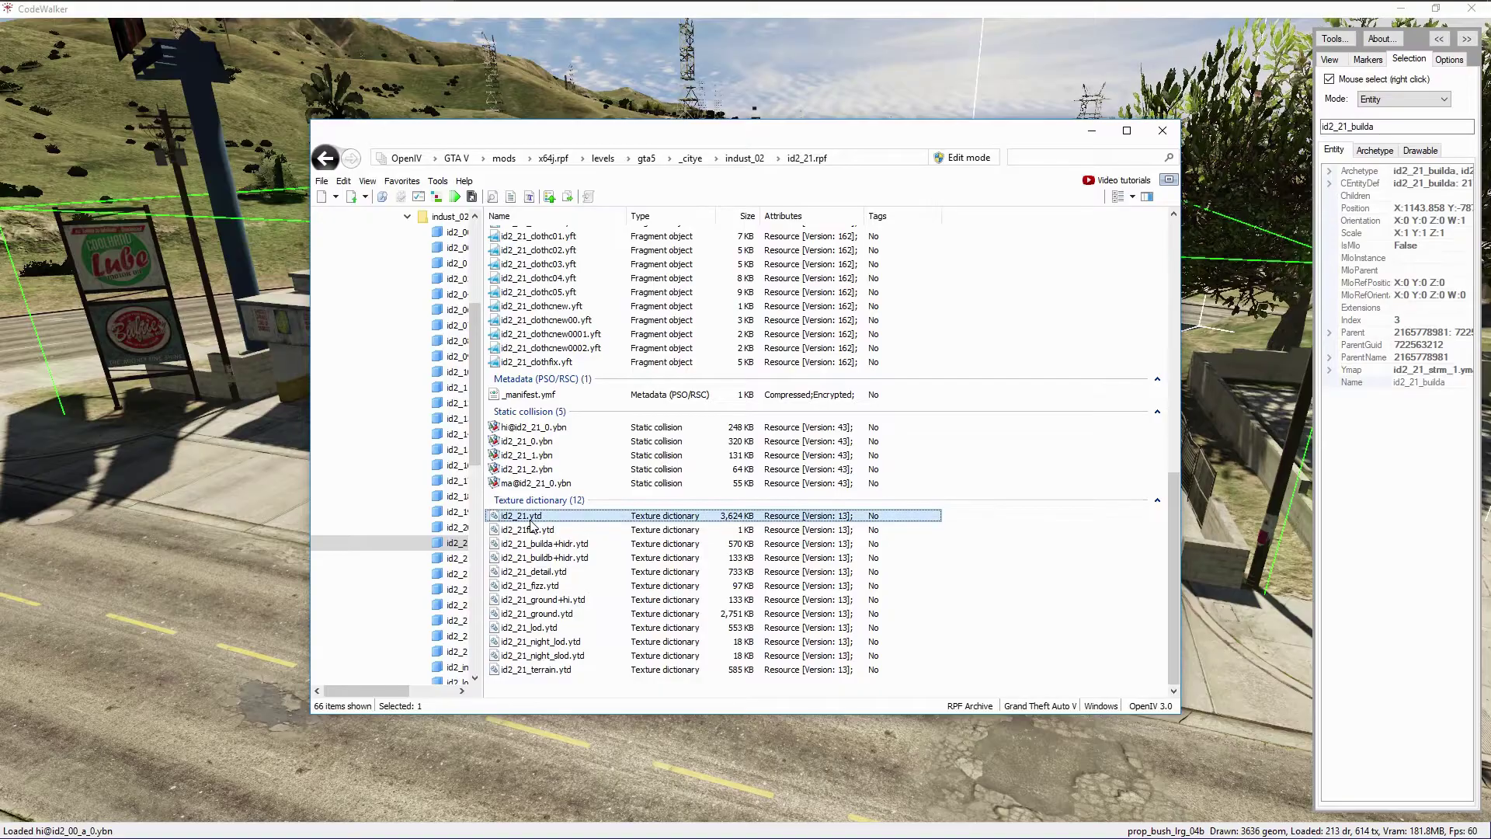
Open id2_21.ytd in grid view and inspect id2_21_rn_ja_b1_combi with the MUFFLER and AUTO REPAIRS signs
{"action": "right_click", "coordinate": [532, 523]}
{"action": "left_click", "coordinate": [556, 533]}
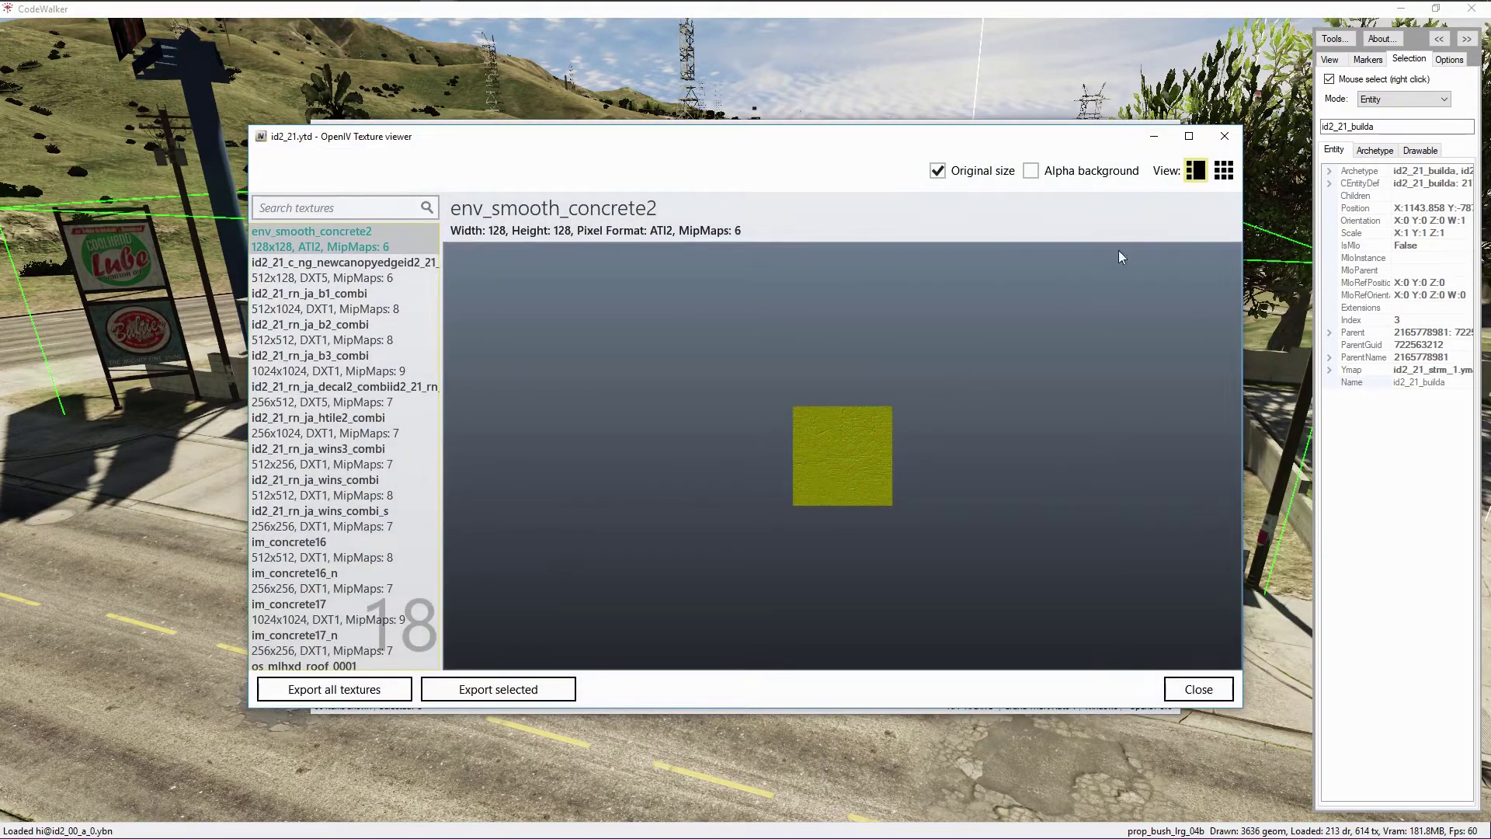
{"action": "left_click", "coordinate": [1224, 171]}
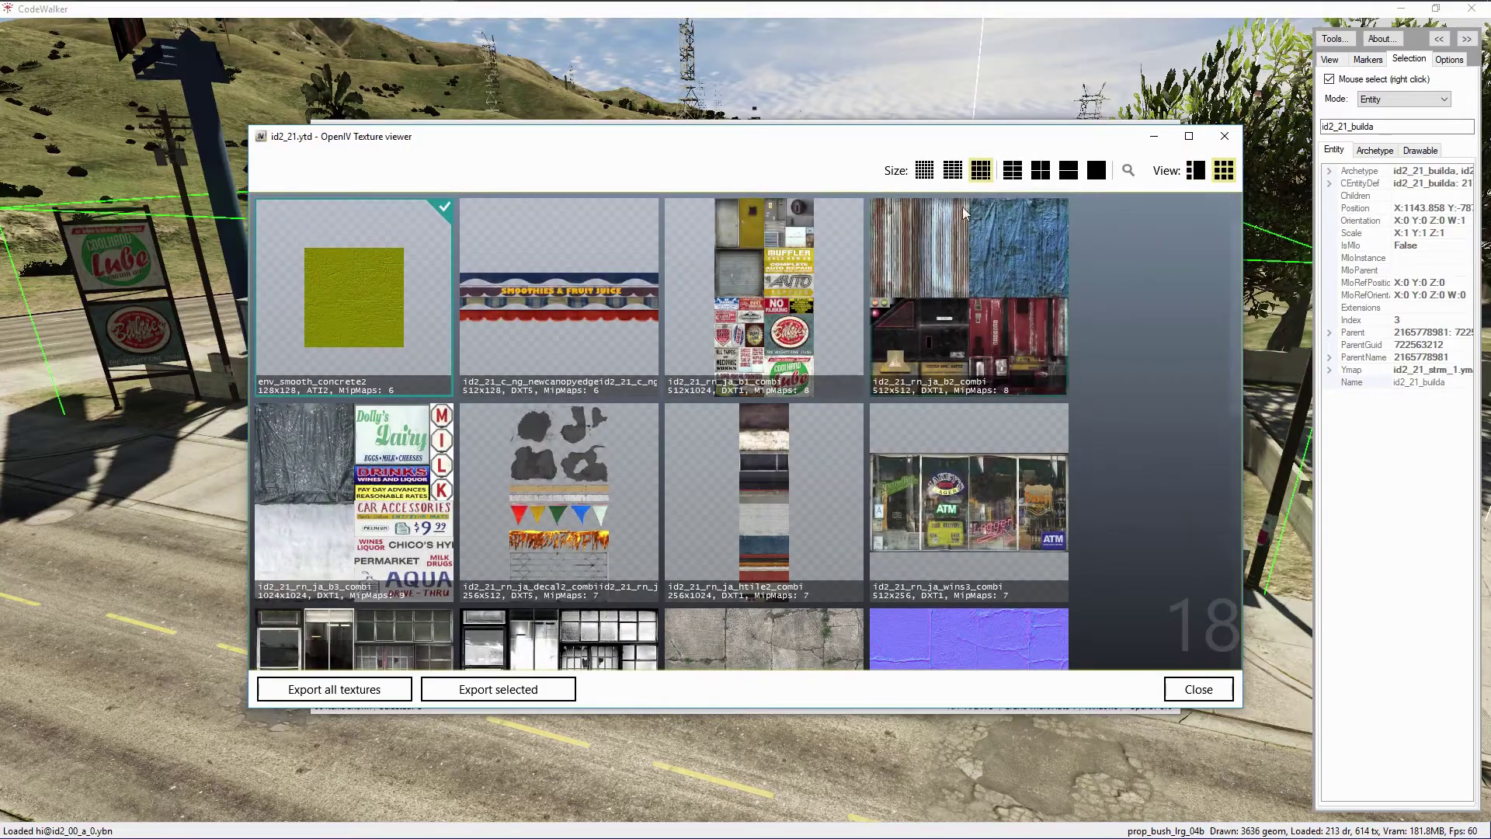
{"action": "left_click", "coordinate": [750, 271]}
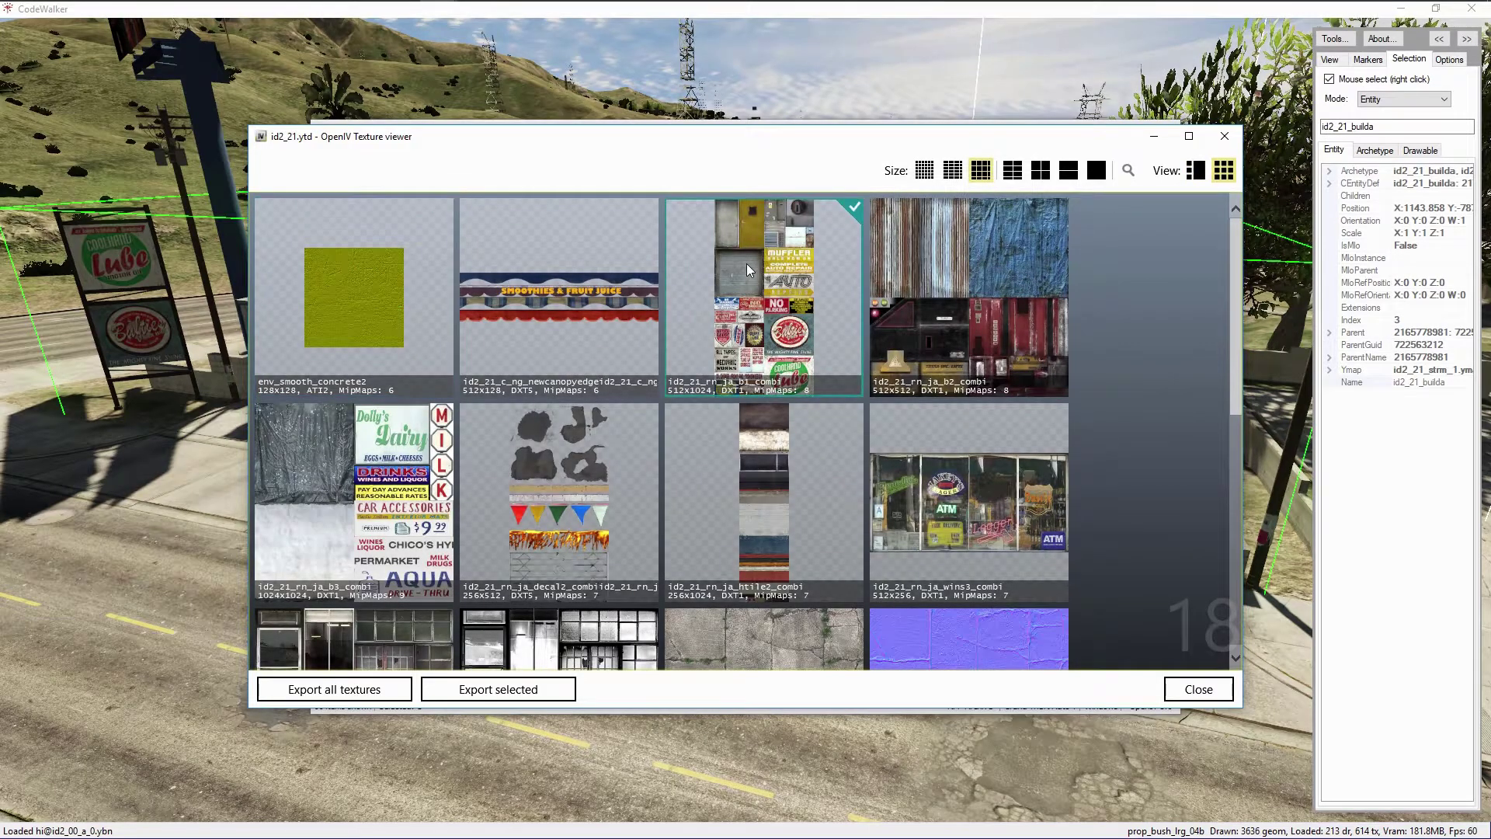
{"action": "left_click", "coordinate": [1196, 171]}
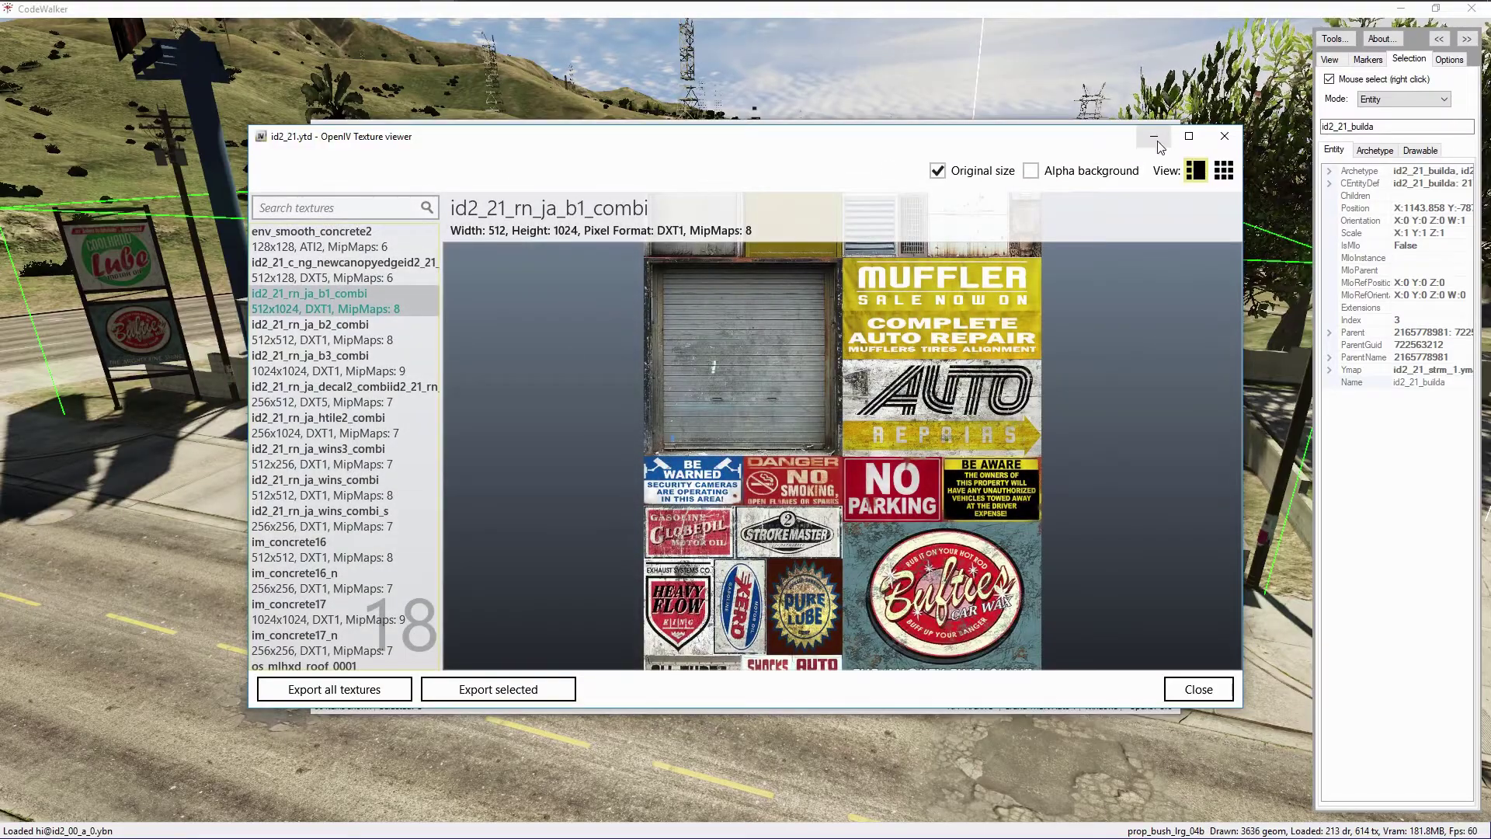
{"action": "left_click", "coordinate": [1154, 138]}
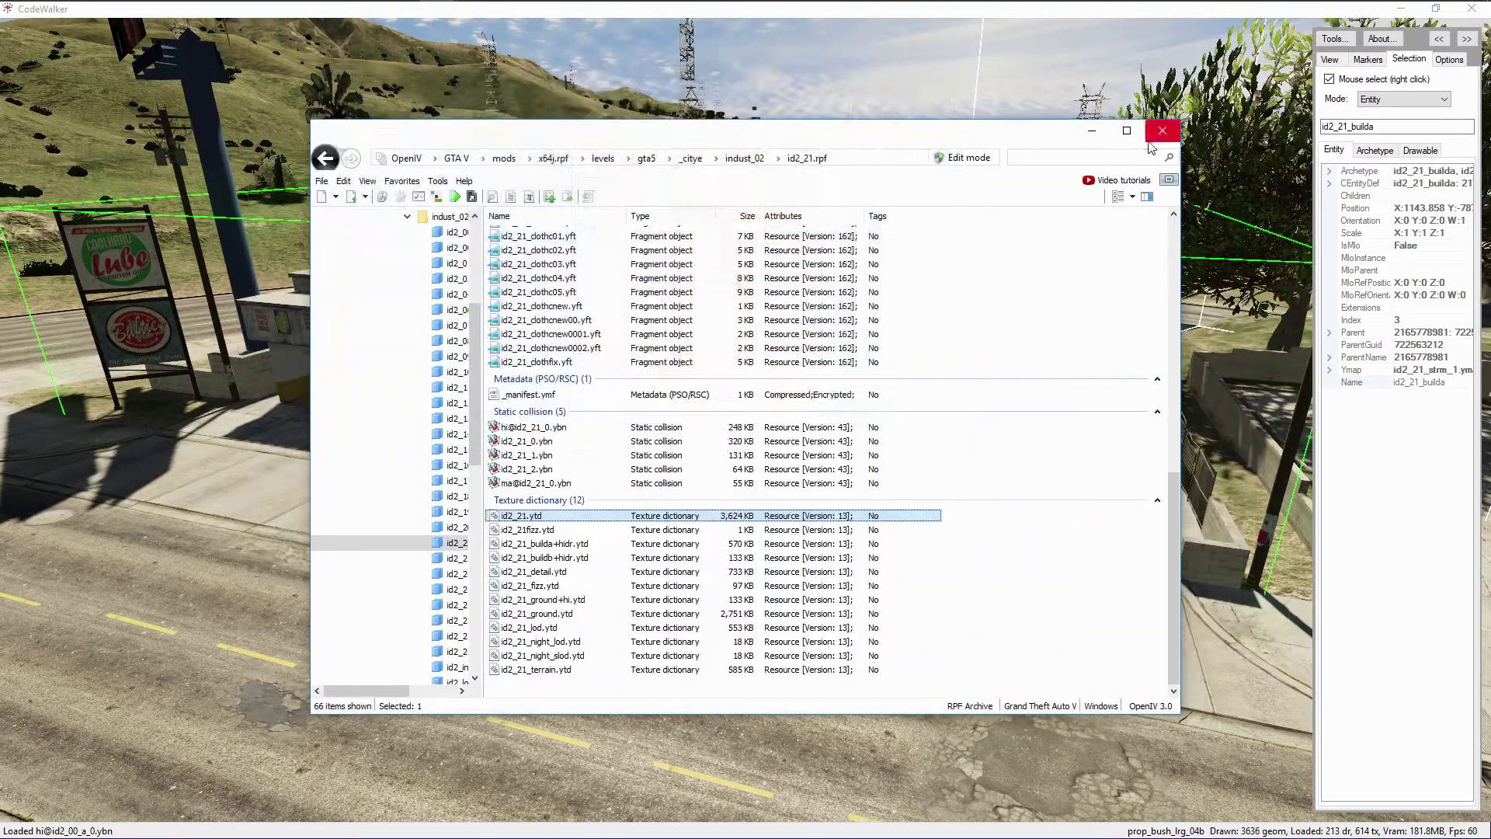
{"action": "right_click", "coordinate": [547, 515]}
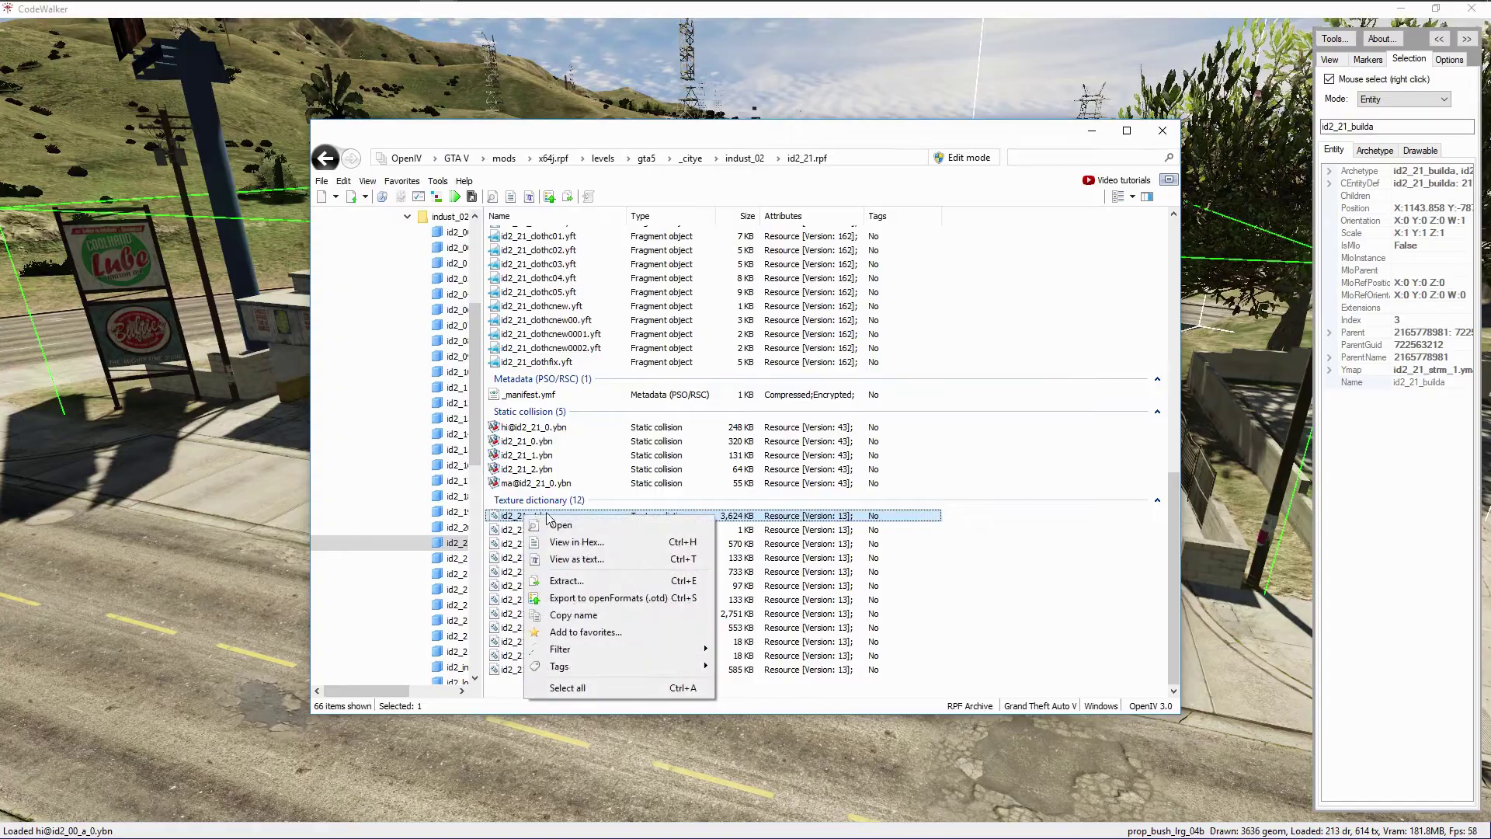
Extract id2_21.ytd to TextureToolkit\Exports and export it as openFormats into TextureToolkit\Imports
{"action": "left_click", "coordinate": [561, 581]}
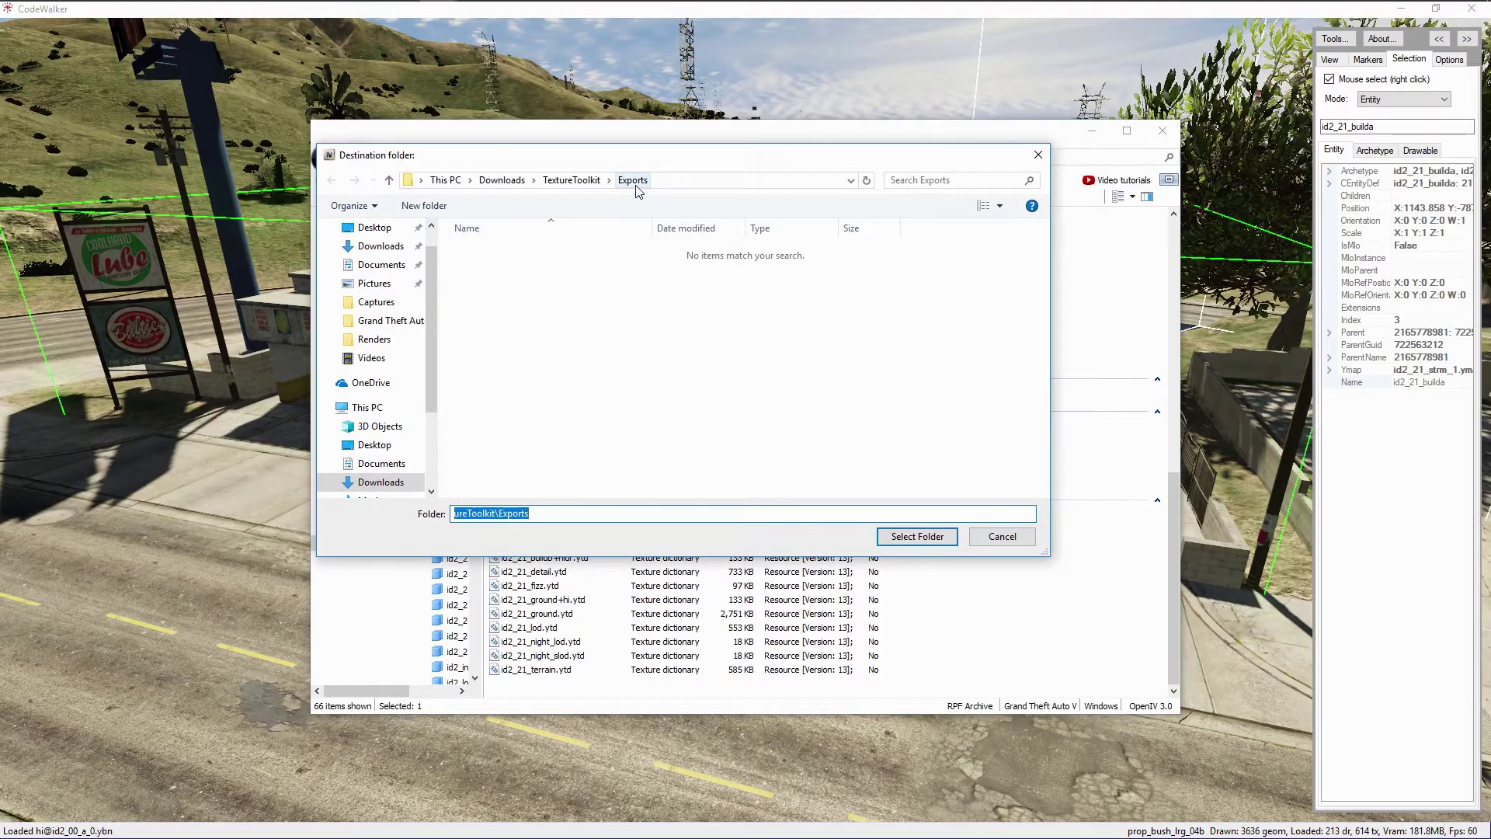
{"action": "left_click", "coordinate": [897, 538]}
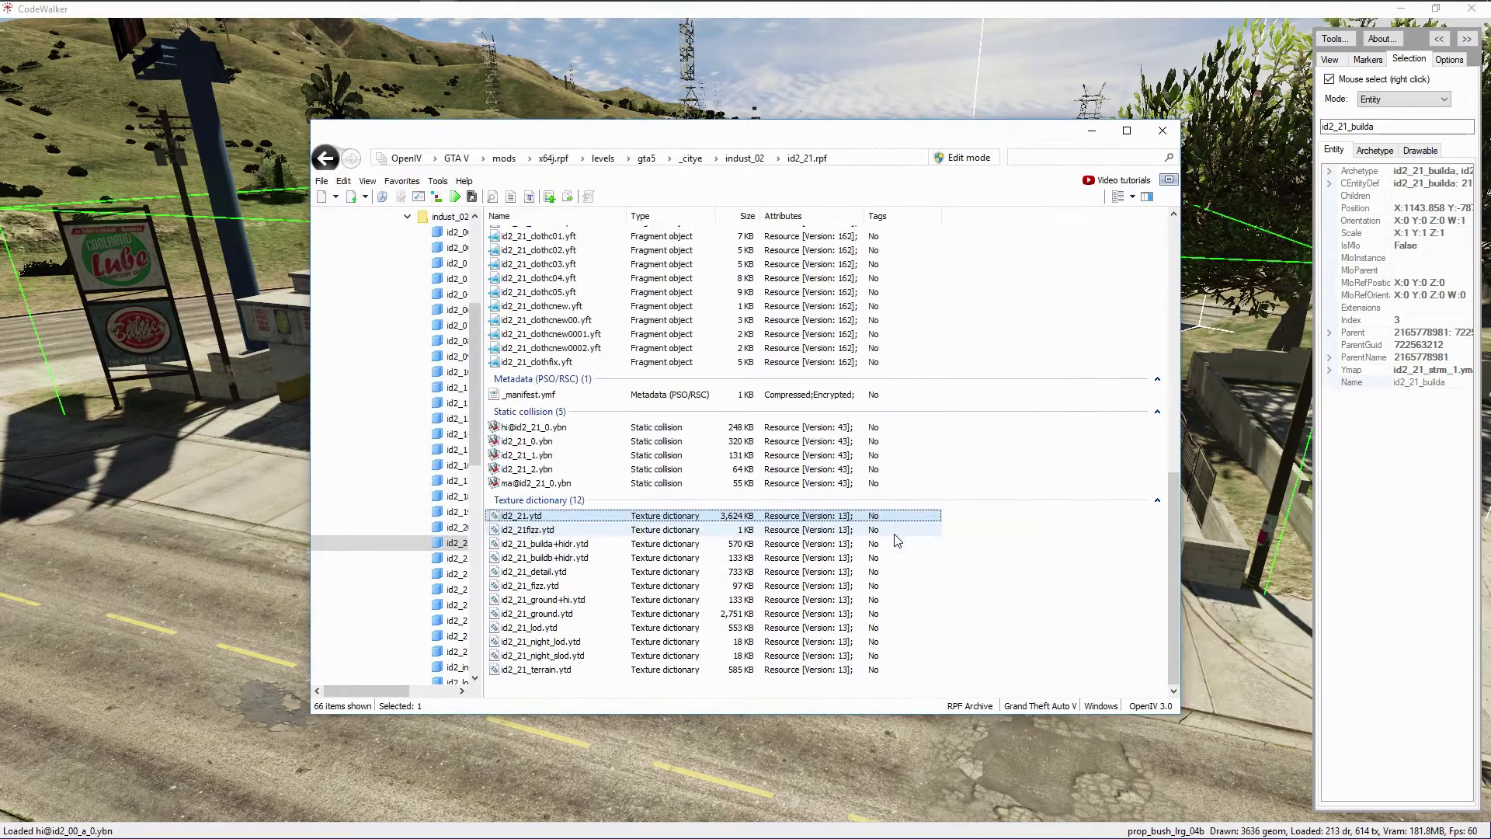
{"action": "right_click", "coordinate": [523, 517]}
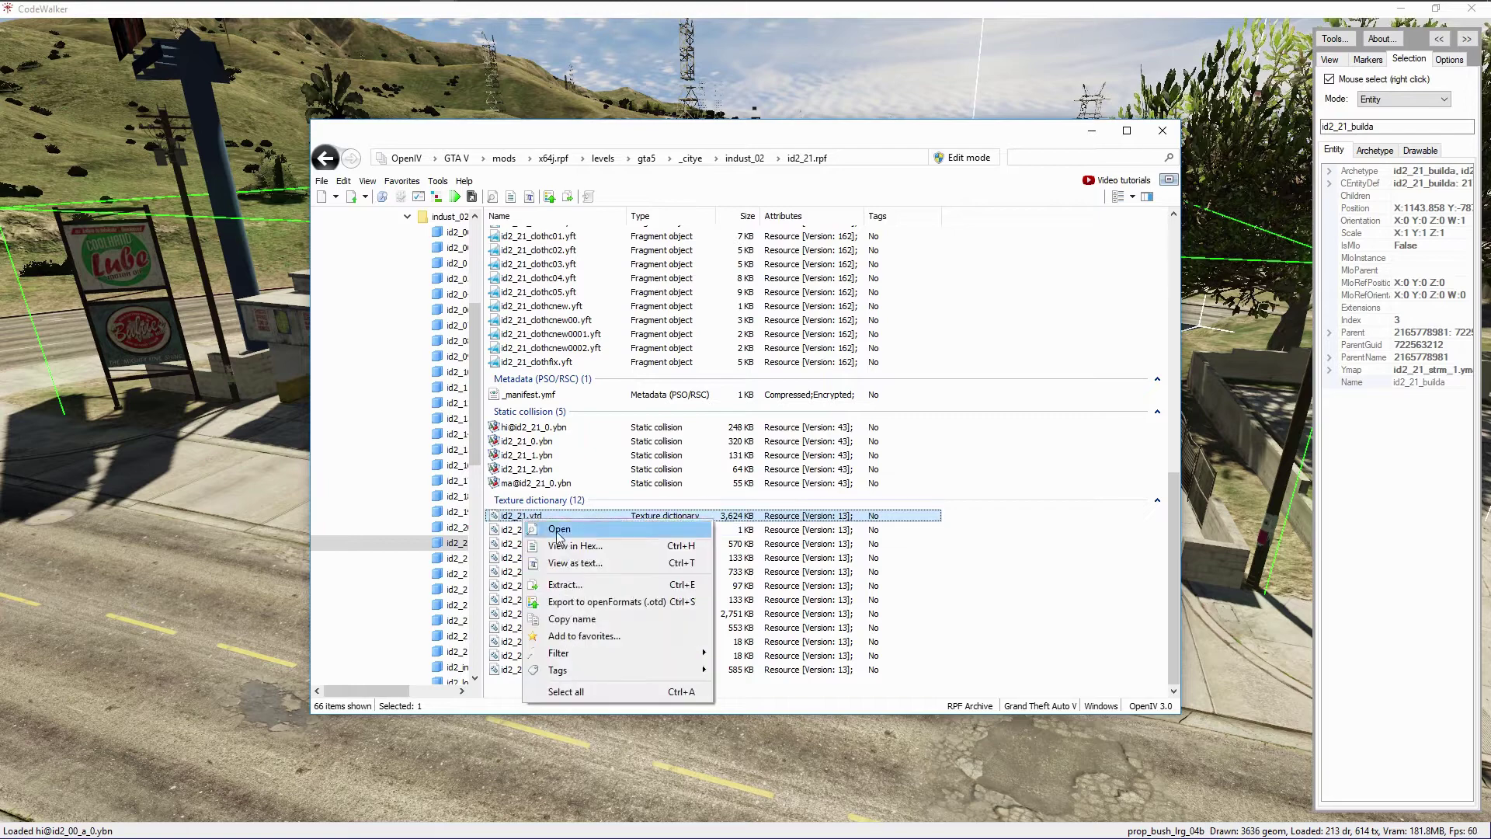
{"action": "left_click", "coordinate": [564, 603]}
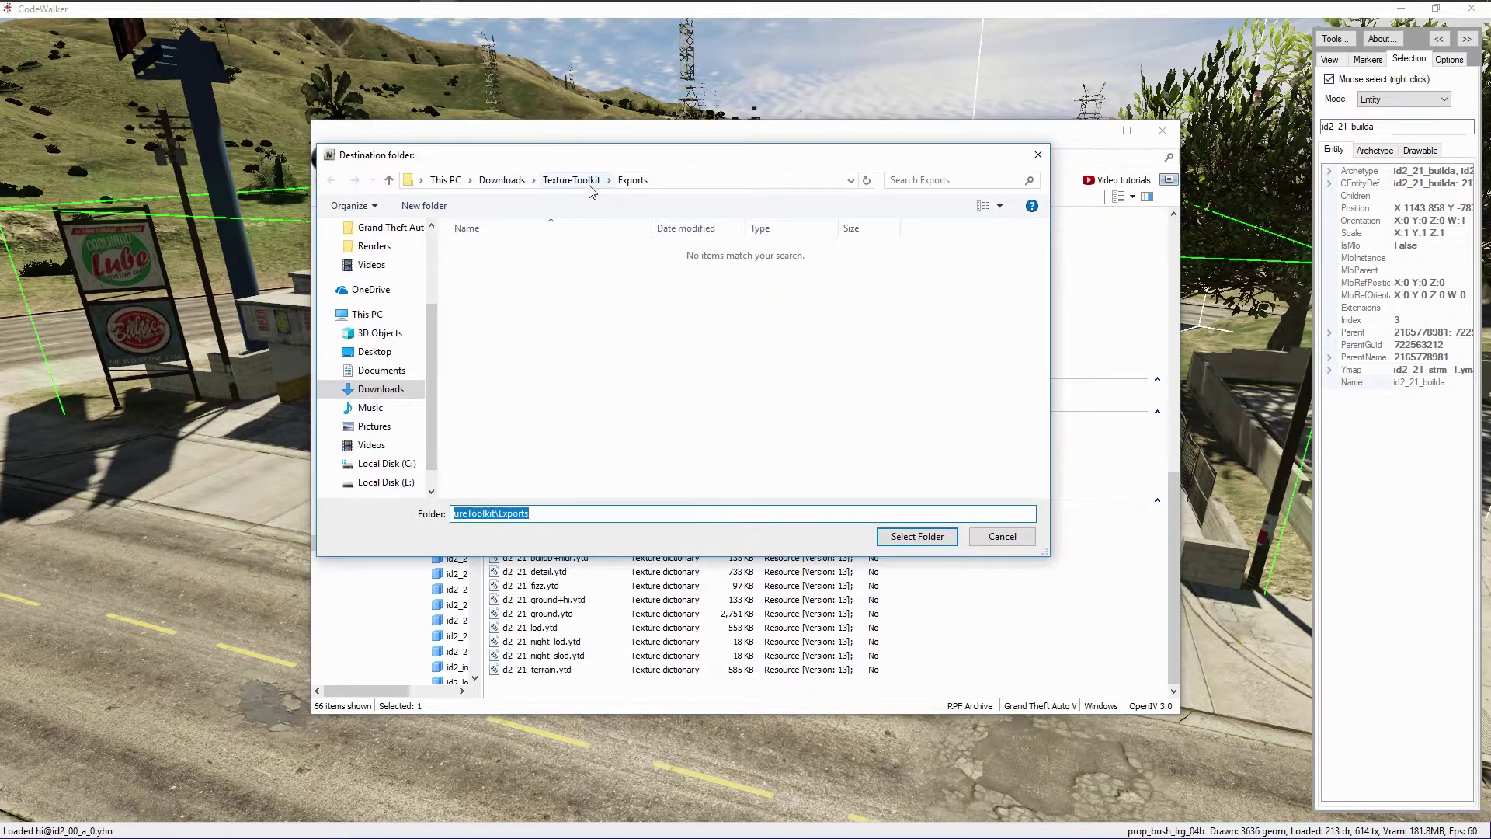
{"action": "left_click", "coordinate": [588, 187]}
{"action": "double_click", "coordinate": [497, 264]}
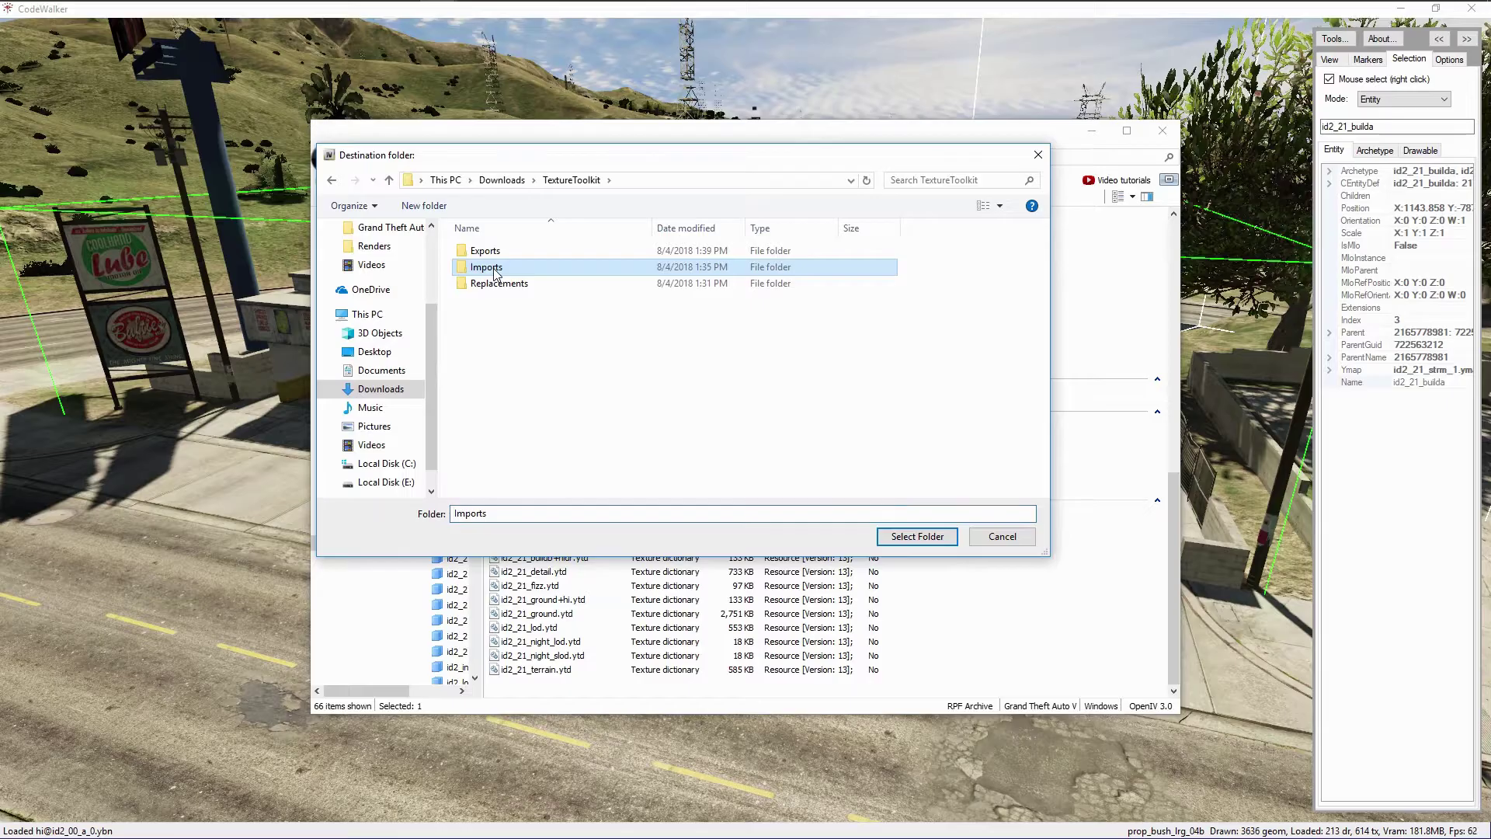
{"action": "left_click", "coordinate": [909, 541]}
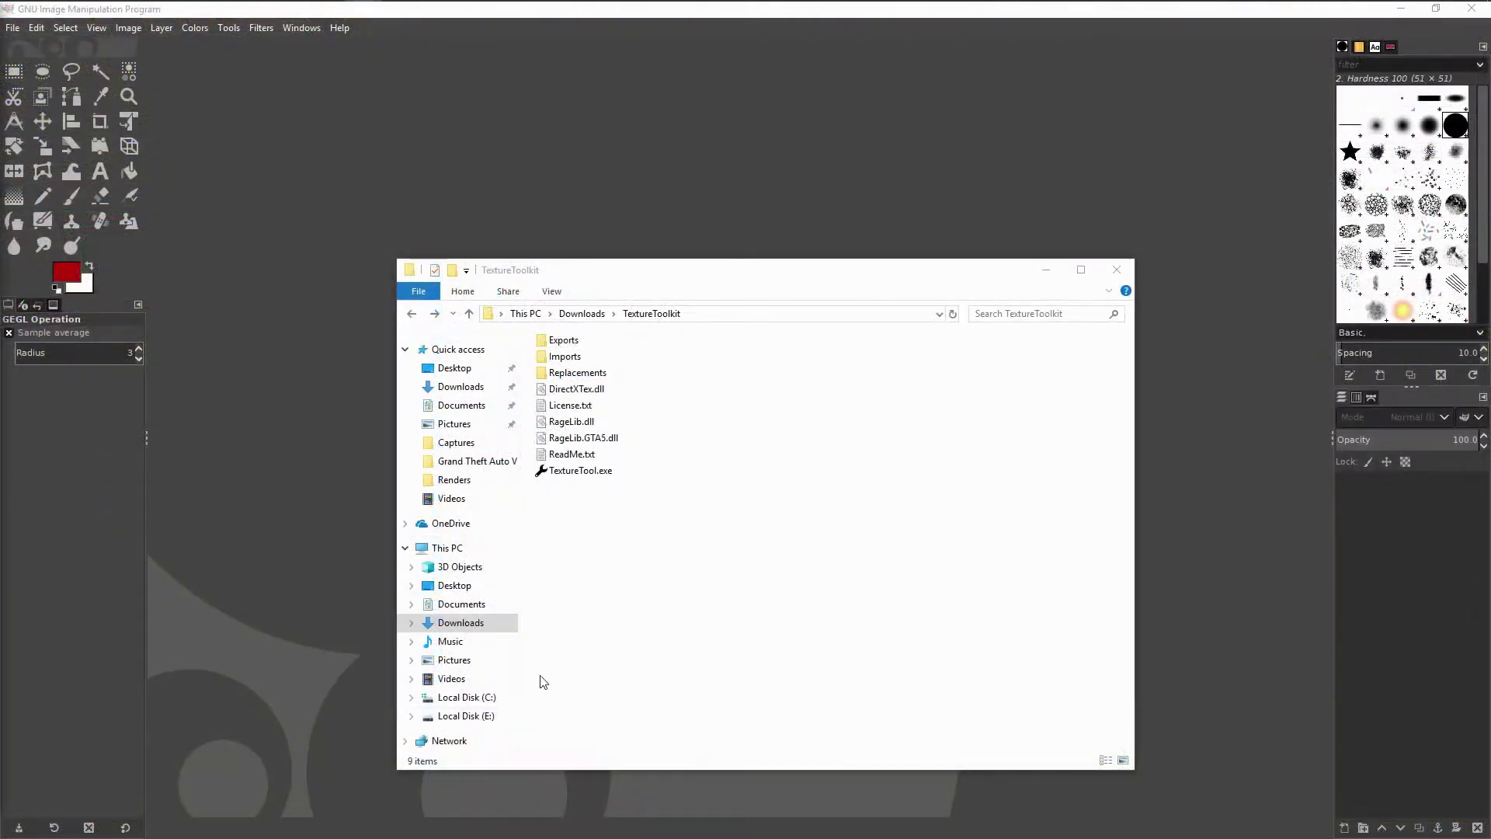
Load id2_21_rn_ja_b1_combi.dds from the Imports\id2_21 folder into GIMP by dragging it over
{"action": "double_click", "coordinate": [565, 356]}
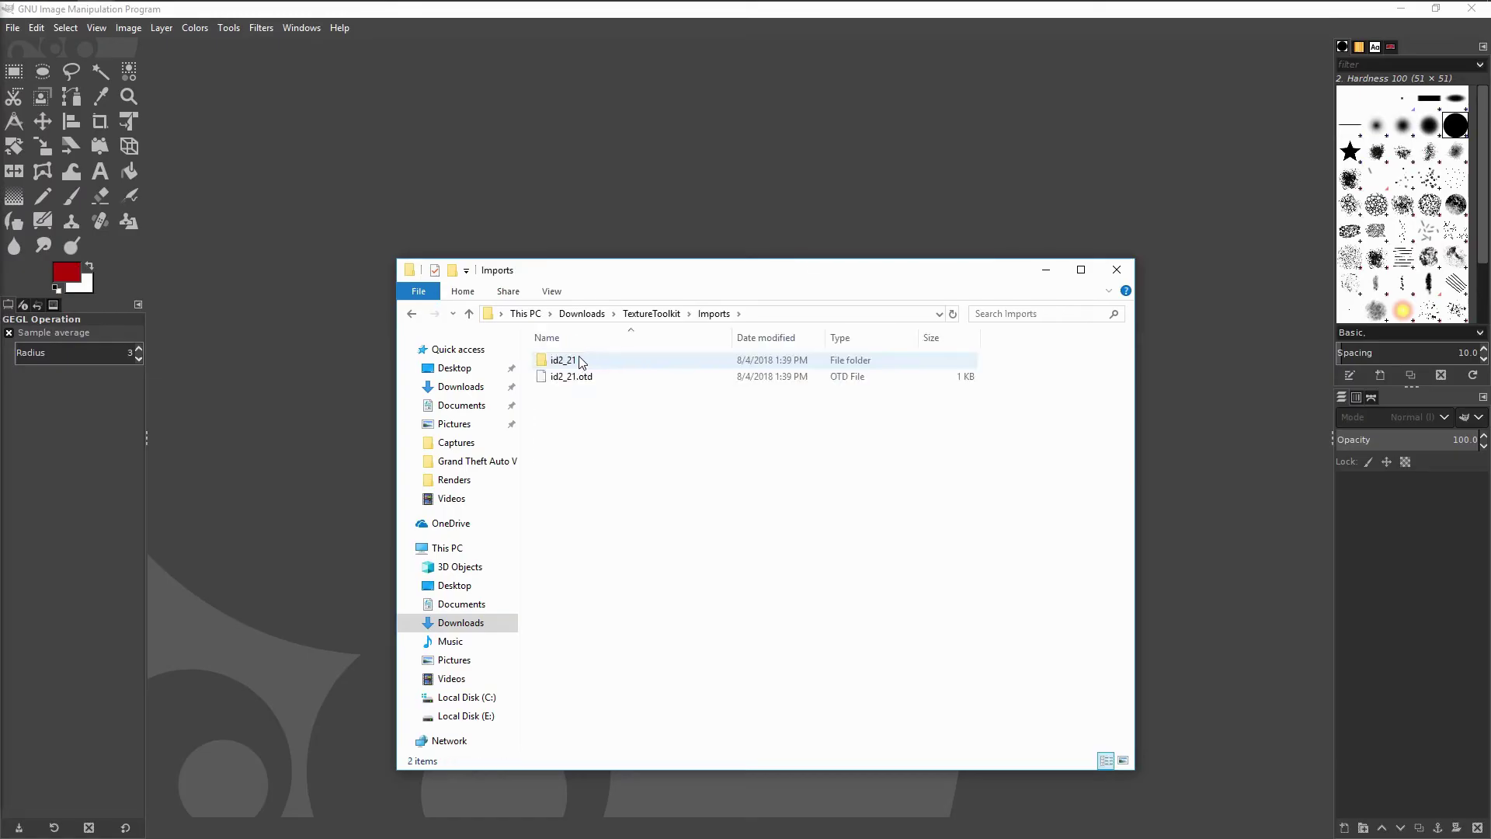
{"action": "double_click", "coordinate": [575, 360]}
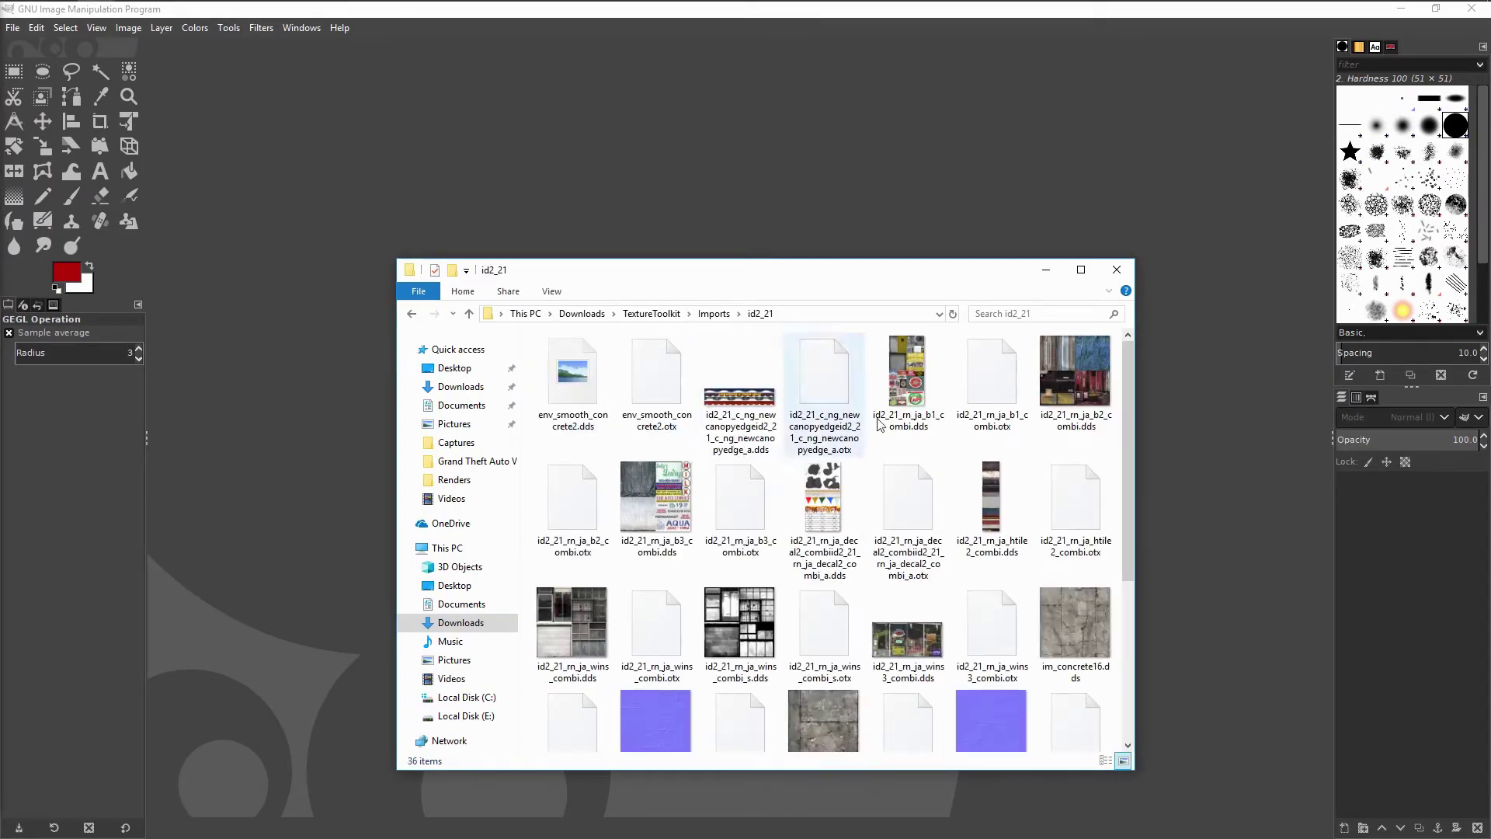
{"action": "left_click_drag", "start_coordinate": [918, 410], "coordinate": [786, 178]}
{"action": "left_click", "coordinate": [1043, 271]}
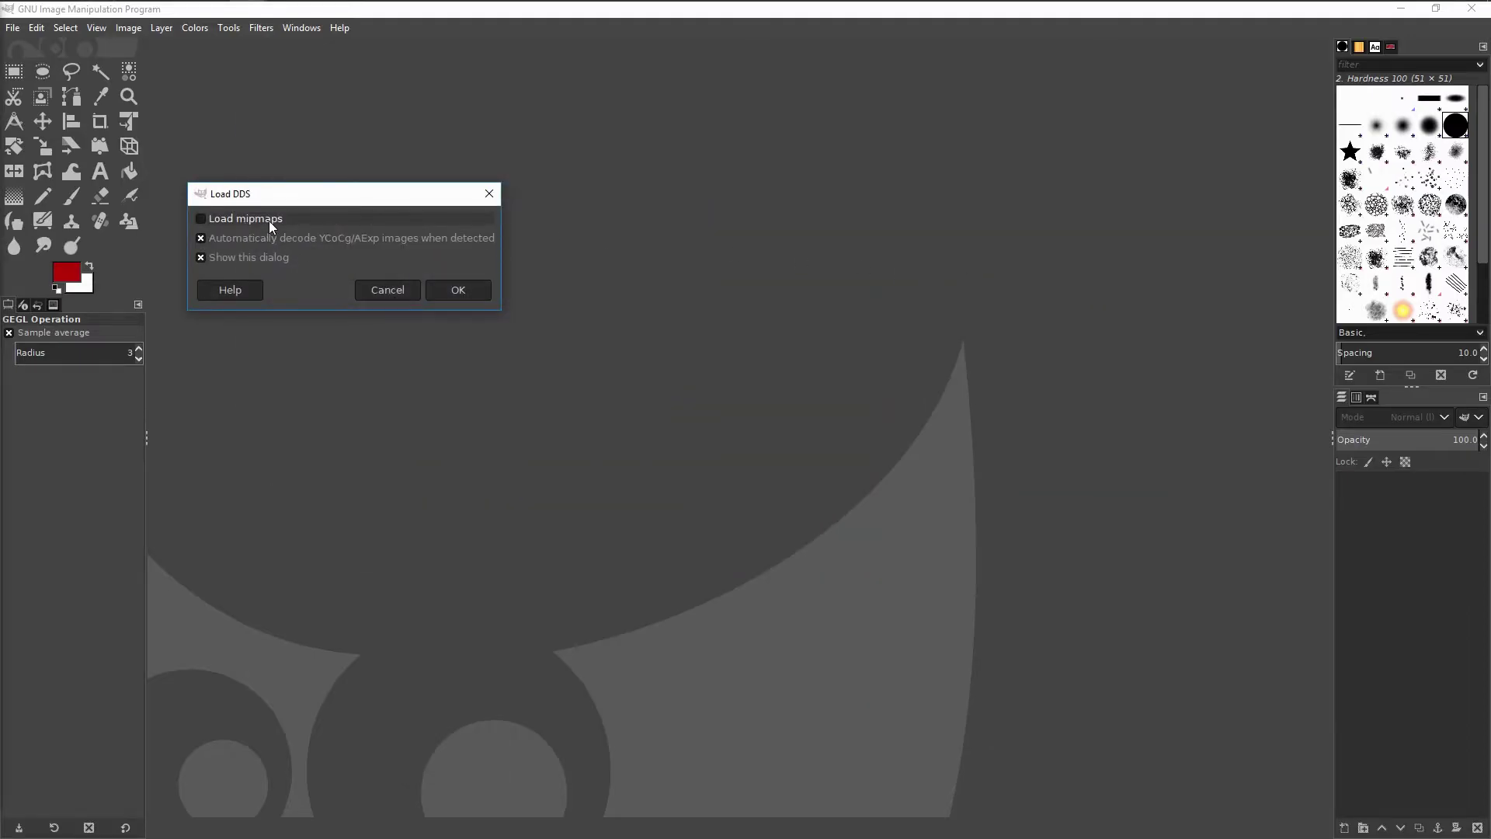
{"action": "left_click", "coordinate": [451, 294]}
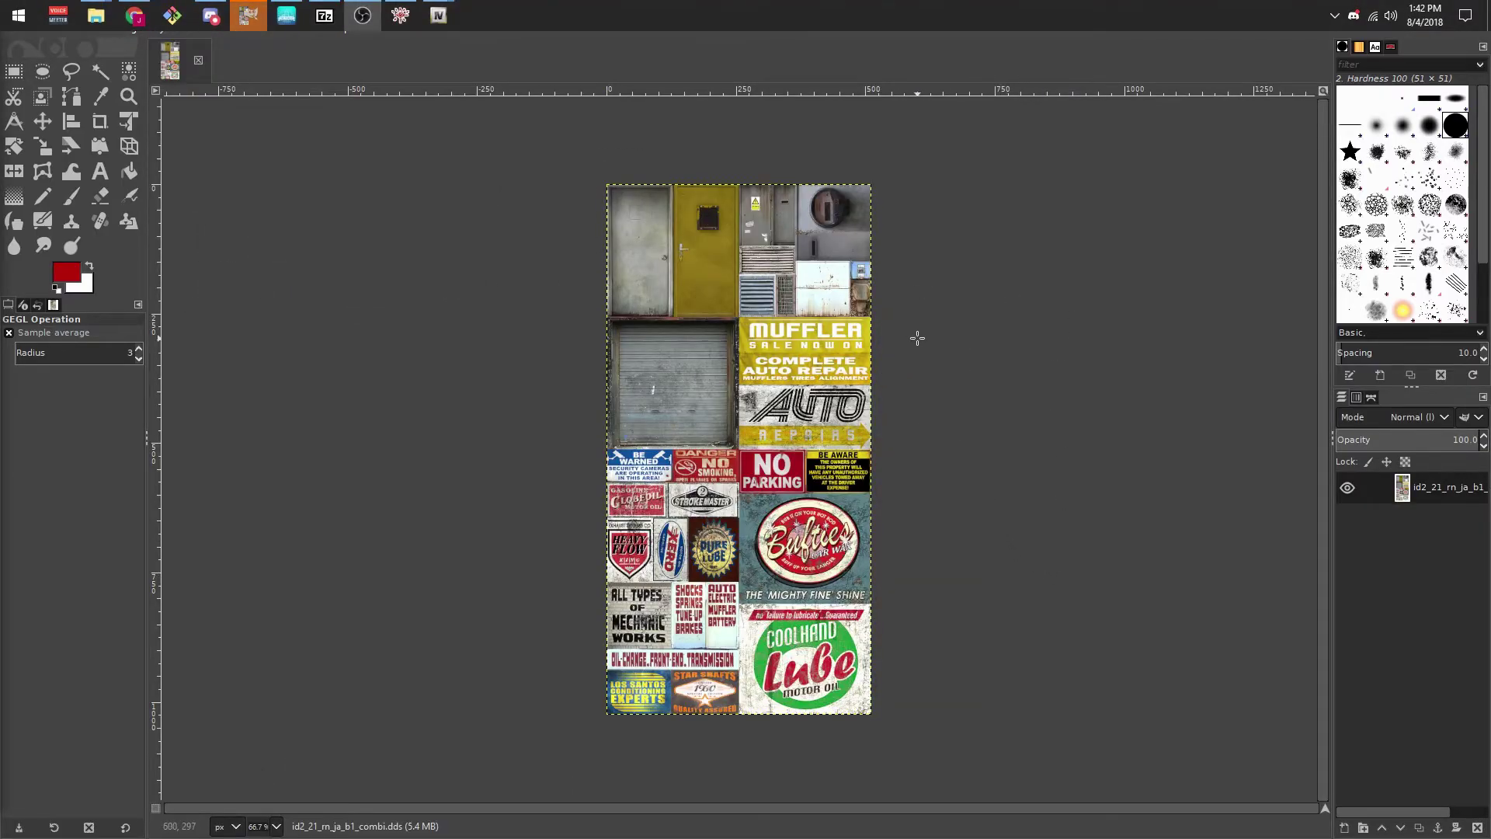
Recolour the yellow MUFFLER sign red with tuned lightness and cover the AUTO REPAIRS panel with concrete
{"action": "scroll", "coordinate": [1154, 386], "scroll_direction": "up", "scroll_amount": 2}
{"action": "scroll", "coordinate": [1184, 365], "scroll_direction": "up", "scroll_amount": 1}
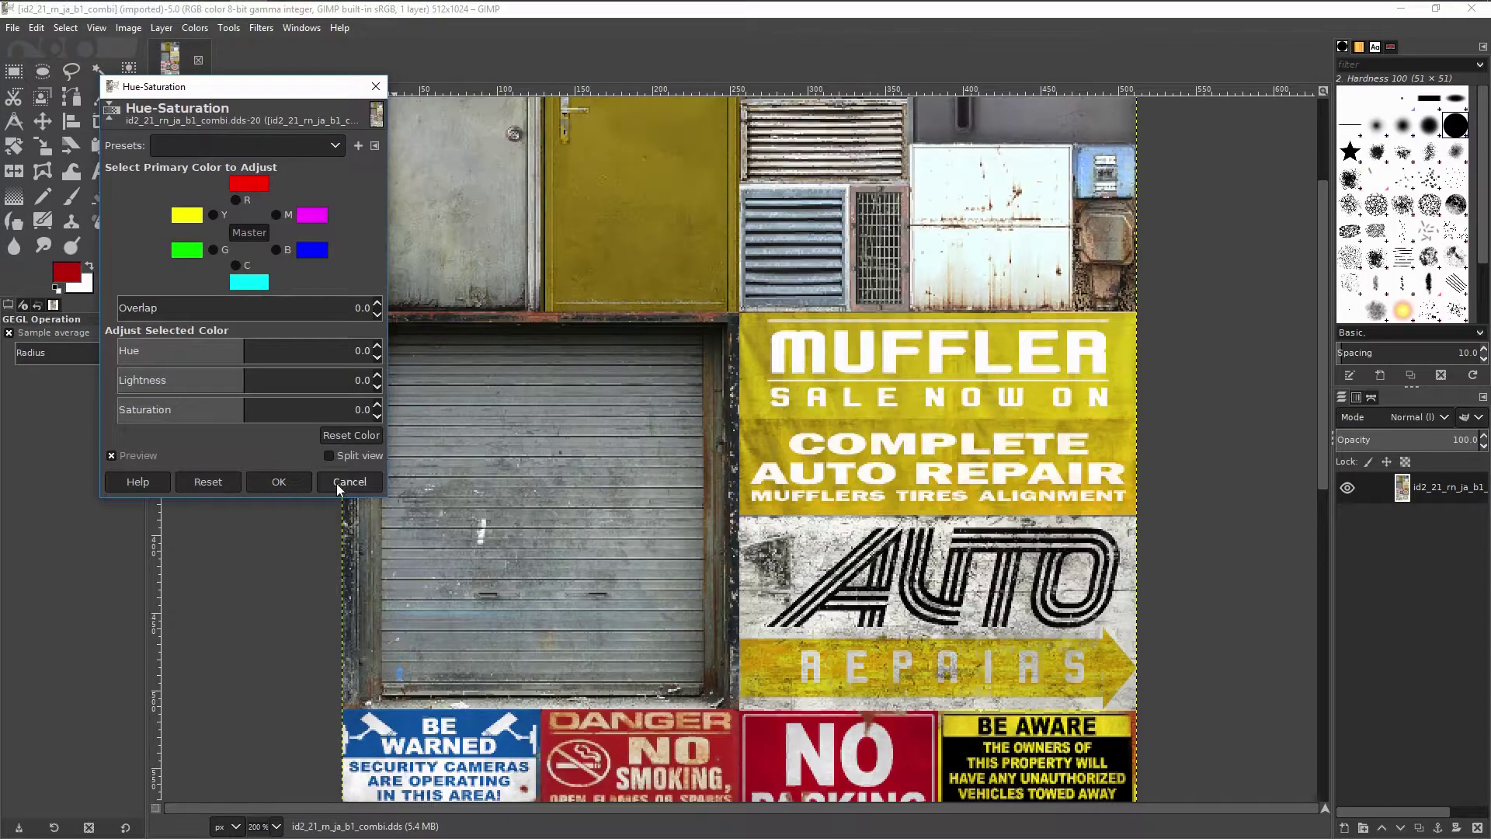
{"action": "left_click", "coordinate": [348, 485]}
{"action": "left_click", "coordinate": [14, 71]}
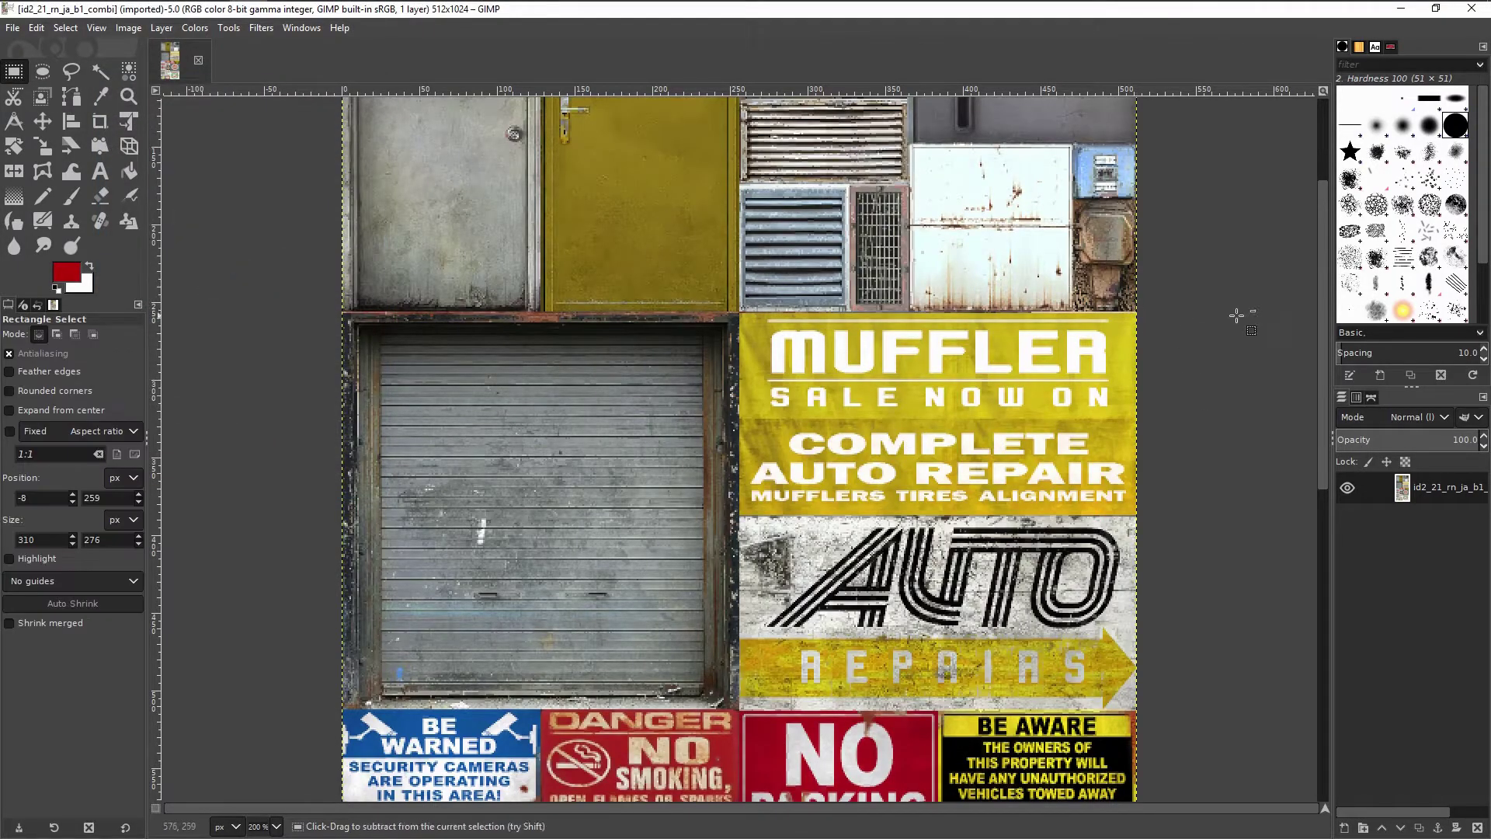
{"action": "scroll", "coordinate": [1000, 300], "scroll_direction": "up", "scroll_amount": 3}
{"action": "scroll", "coordinate": [885, 311], "scroll_direction": "down", "scroll_amount": 2}
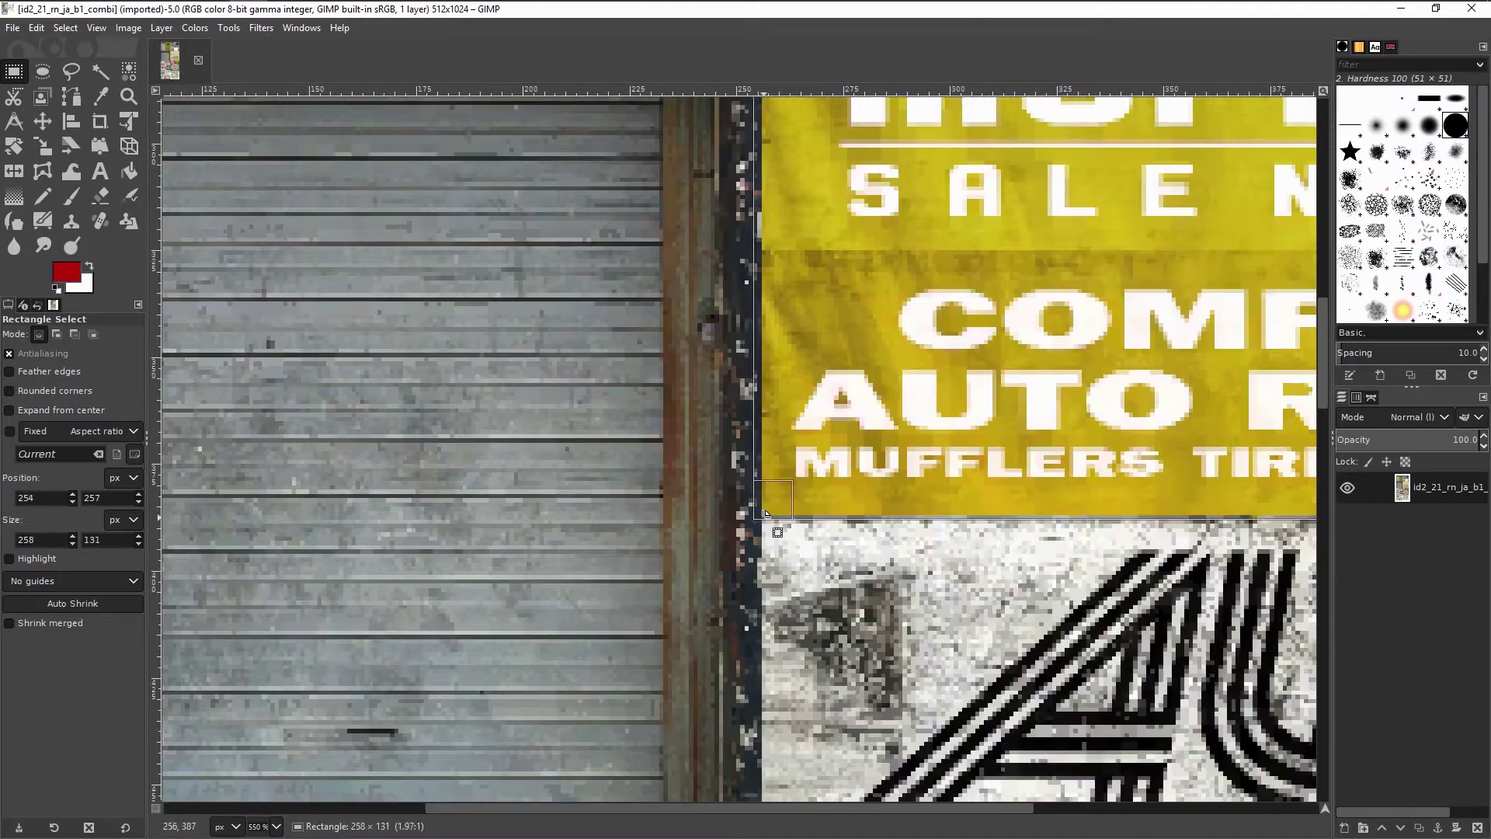
{"action": "scroll", "coordinate": [827, 246], "scroll_direction": "up", "scroll_amount": 4}
{"action": "scroll", "coordinate": [827, 245], "scroll_direction": "down", "scroll_amount": 6}
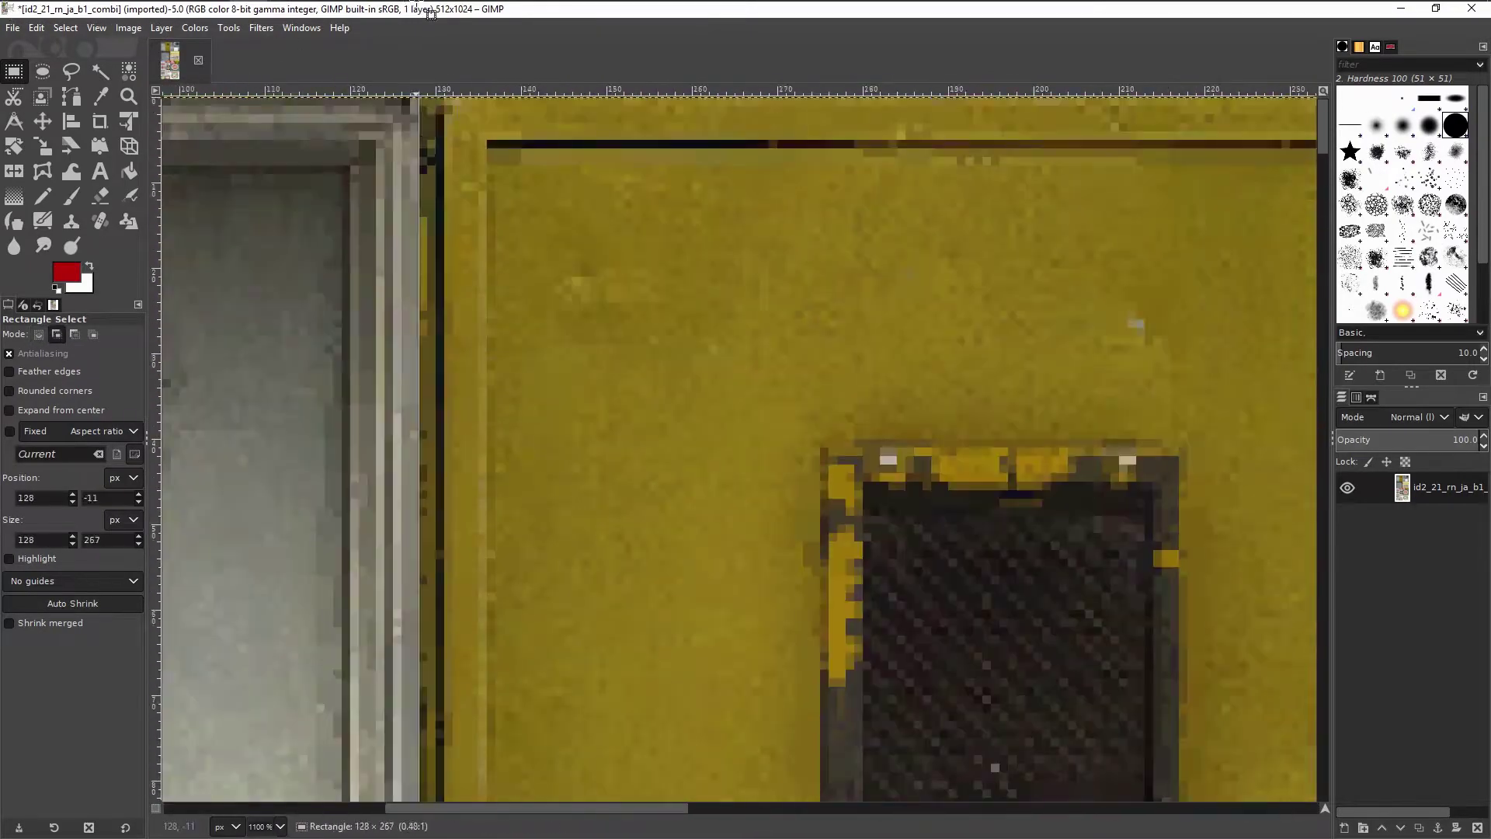
{"action": "key", "text": "e"}
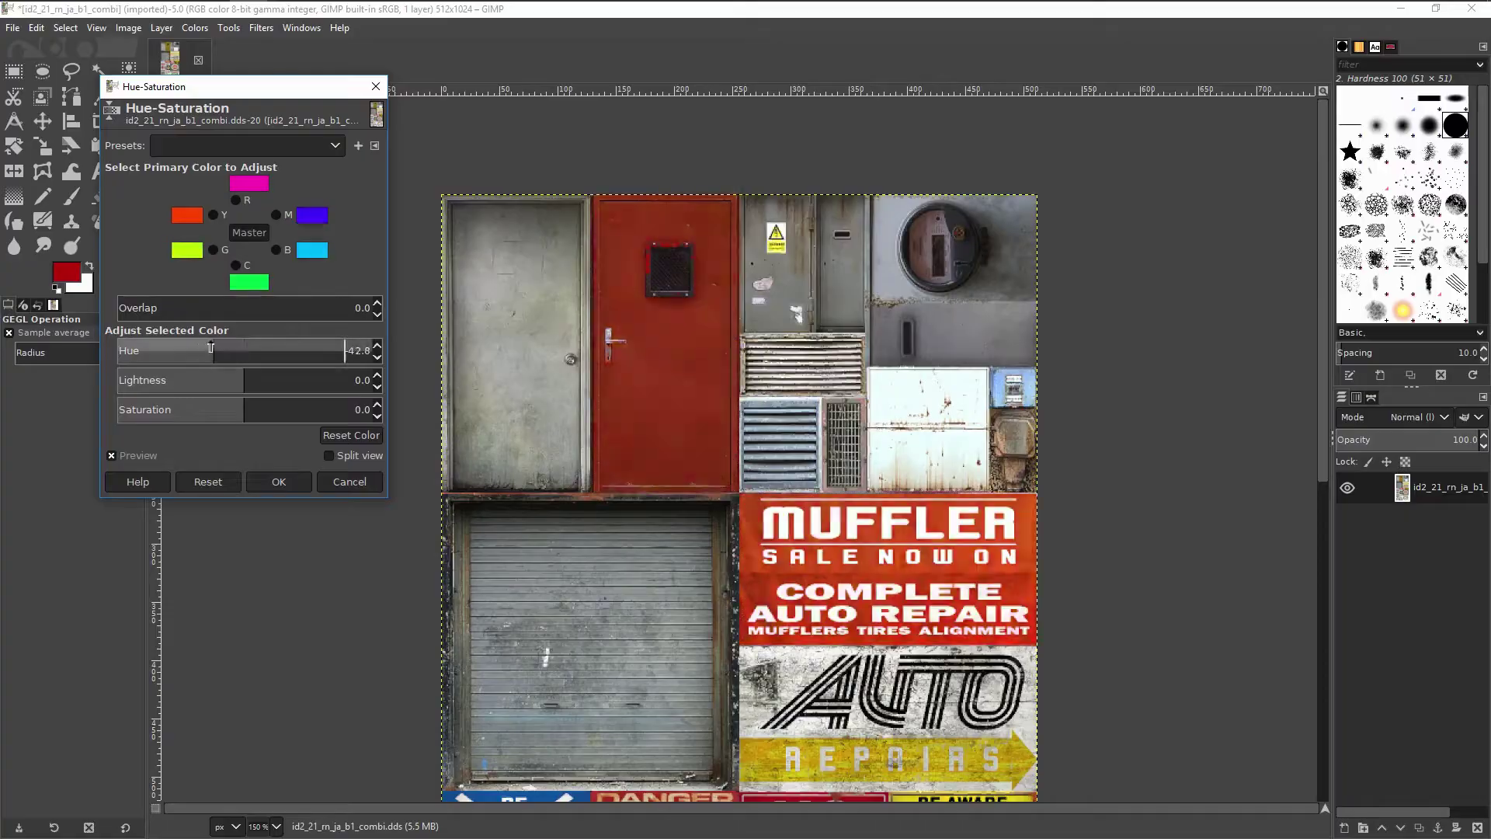
{"action": "left_click_drag", "start_coordinate": [233, 392], "coordinate": [253, 395]}
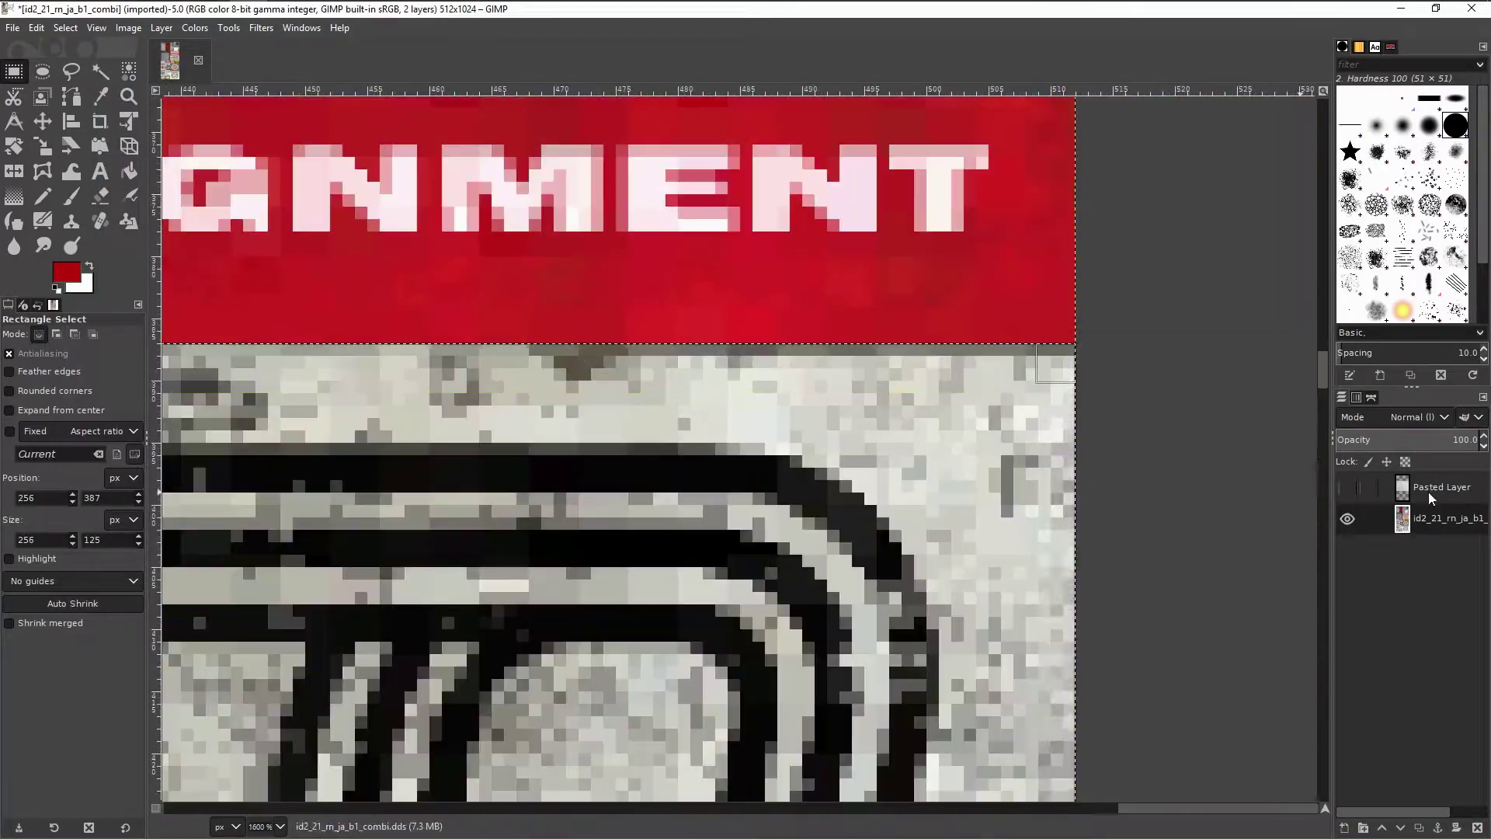
{"action": "left_click", "coordinate": [128, 27]}
{"action": "mouse_move", "coordinate": [210, 396]}
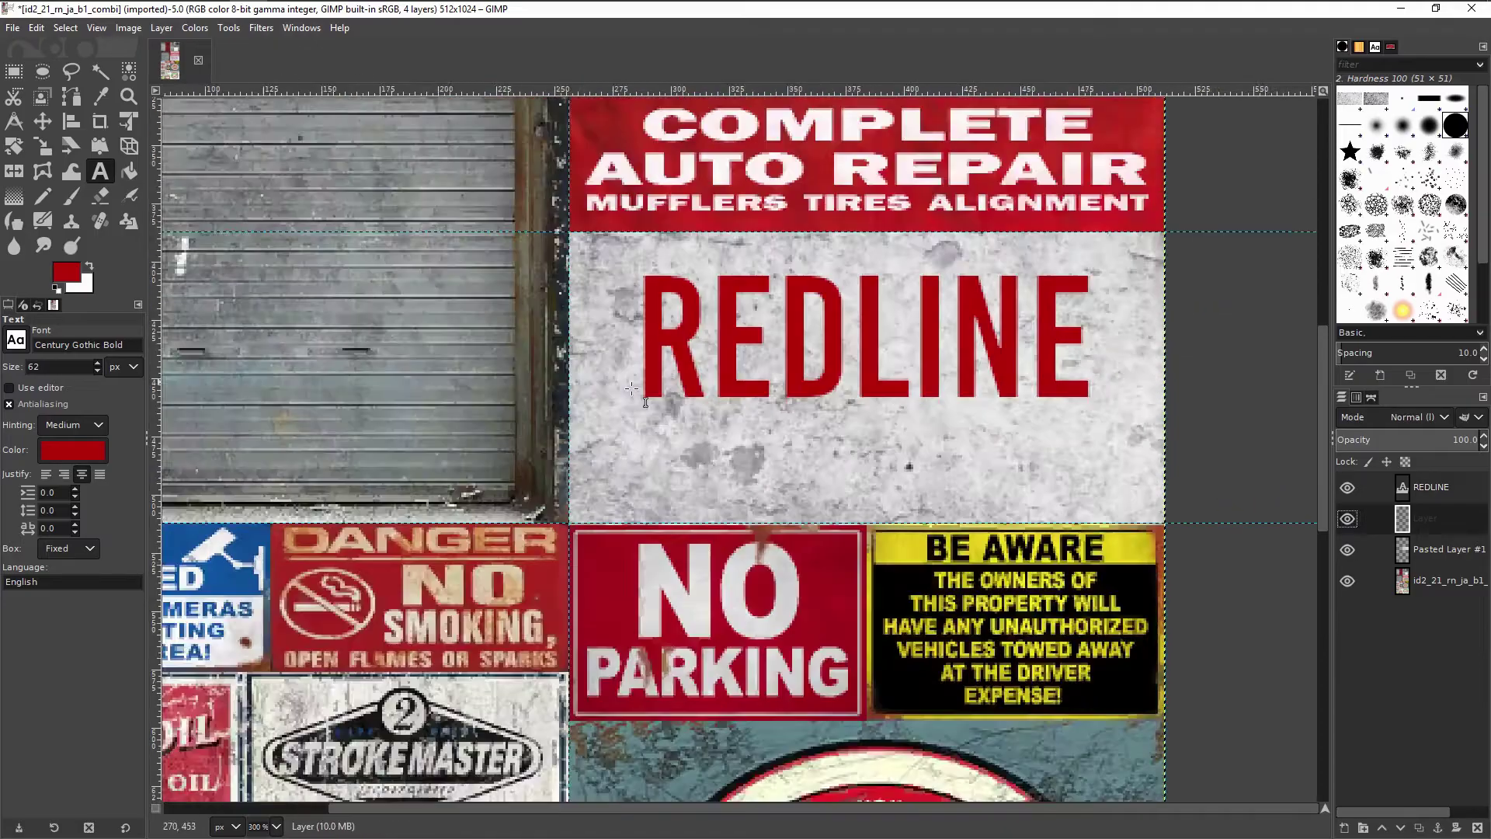
Outline the garage door with a Free Select polygon for red recolouring
{"action": "key", "text": "f"}
{"action": "left_click", "coordinate": [508, 349]}
{"action": "left_click", "coordinate": [567, 573]}
{"action": "left_click", "coordinate": [1175, 573]}
{"action": "left_click", "coordinate": [1175, 602]}
{"action": "left_click", "coordinate": [509, 350]}
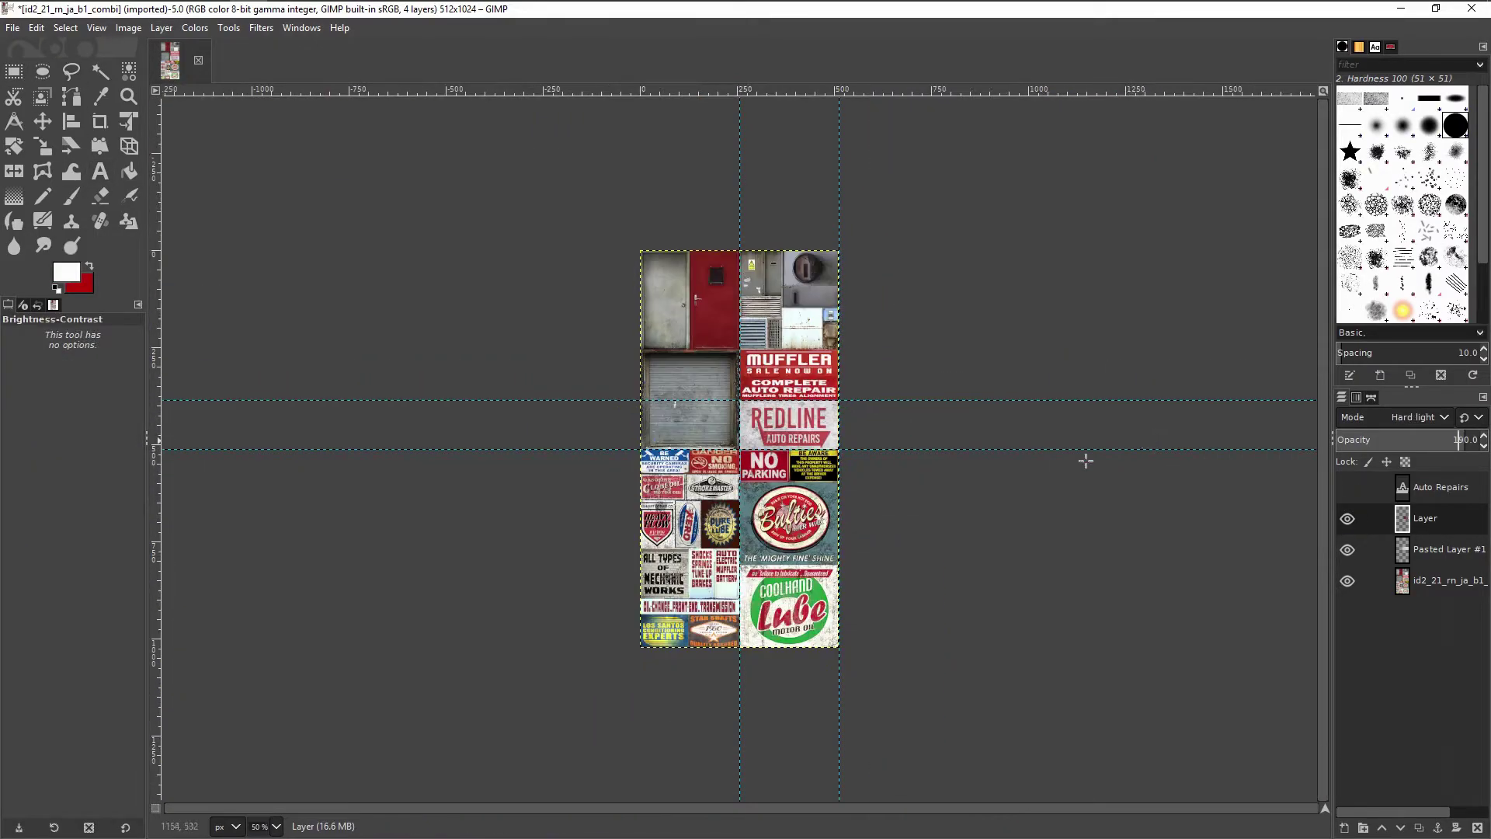
{"action": "key", "text": "1"}
{"action": "key", "text": "2"}
{"action": "scroll", "coordinate": [1243, 417], "scroll_direction": "up", "scroll_amount": 3}
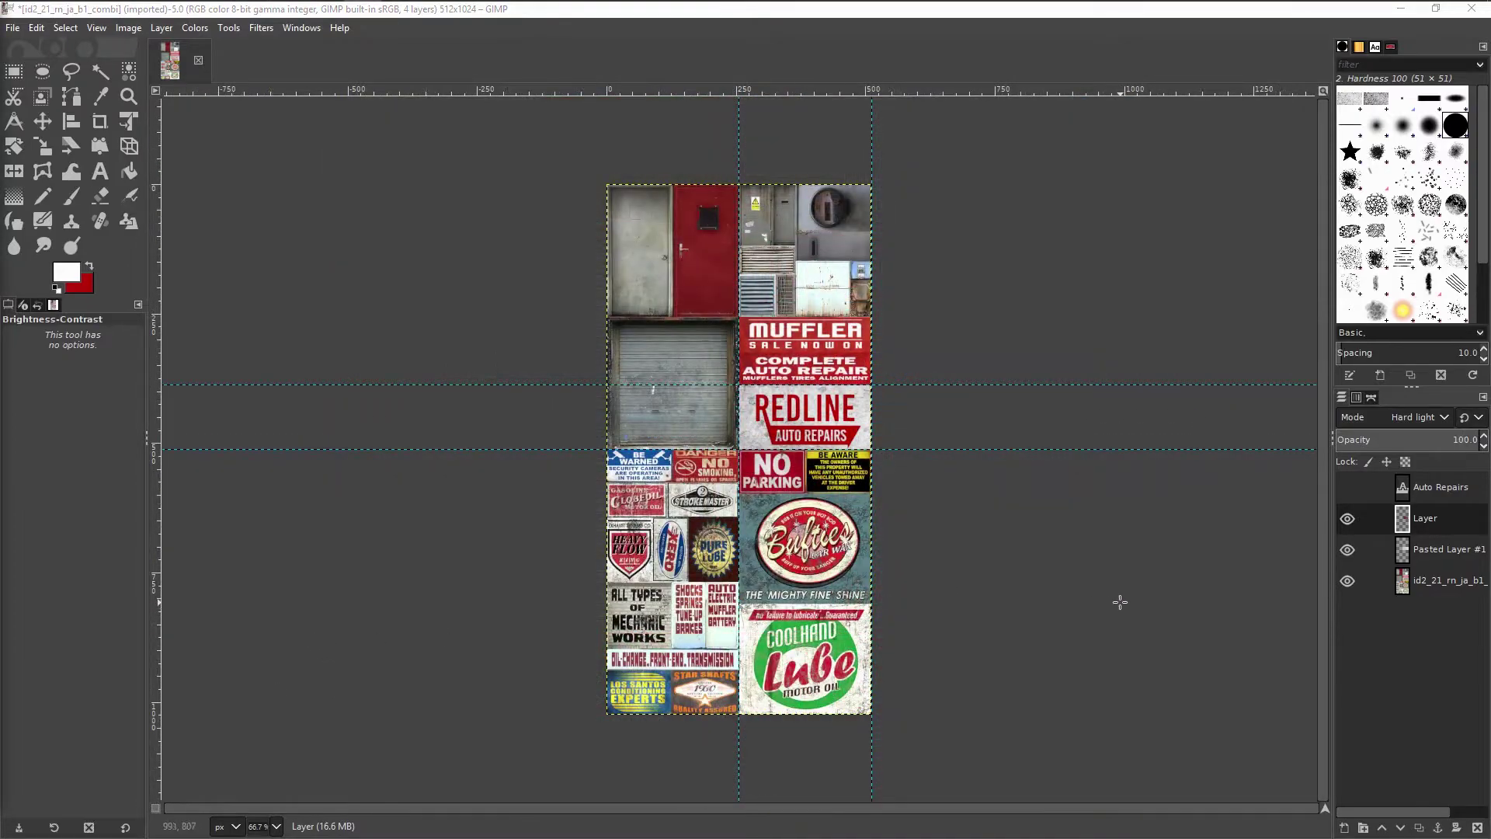
Merge Layer down, then delete Pasted Layer #1 and the Auto Repairs text layer
{"action": "right_click", "coordinate": [1418, 524]}
{"action": "left_click", "coordinate": [1339, 203]}
{"action": "right_click", "coordinate": [1377, 528]}
{"action": "left_click", "coordinate": [1286, 220]}
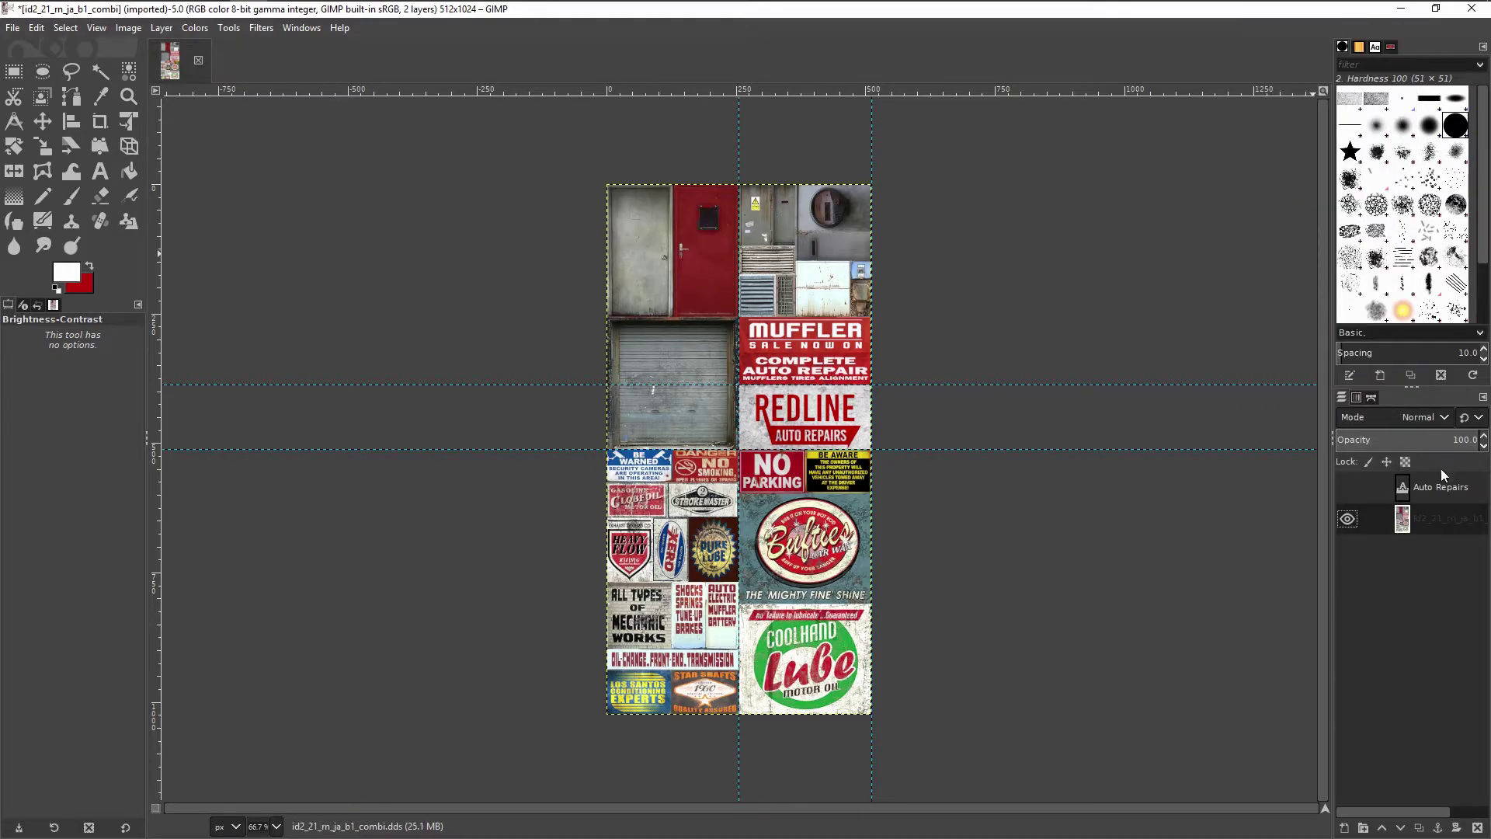
{"action": "left_click", "coordinate": [1478, 827]}
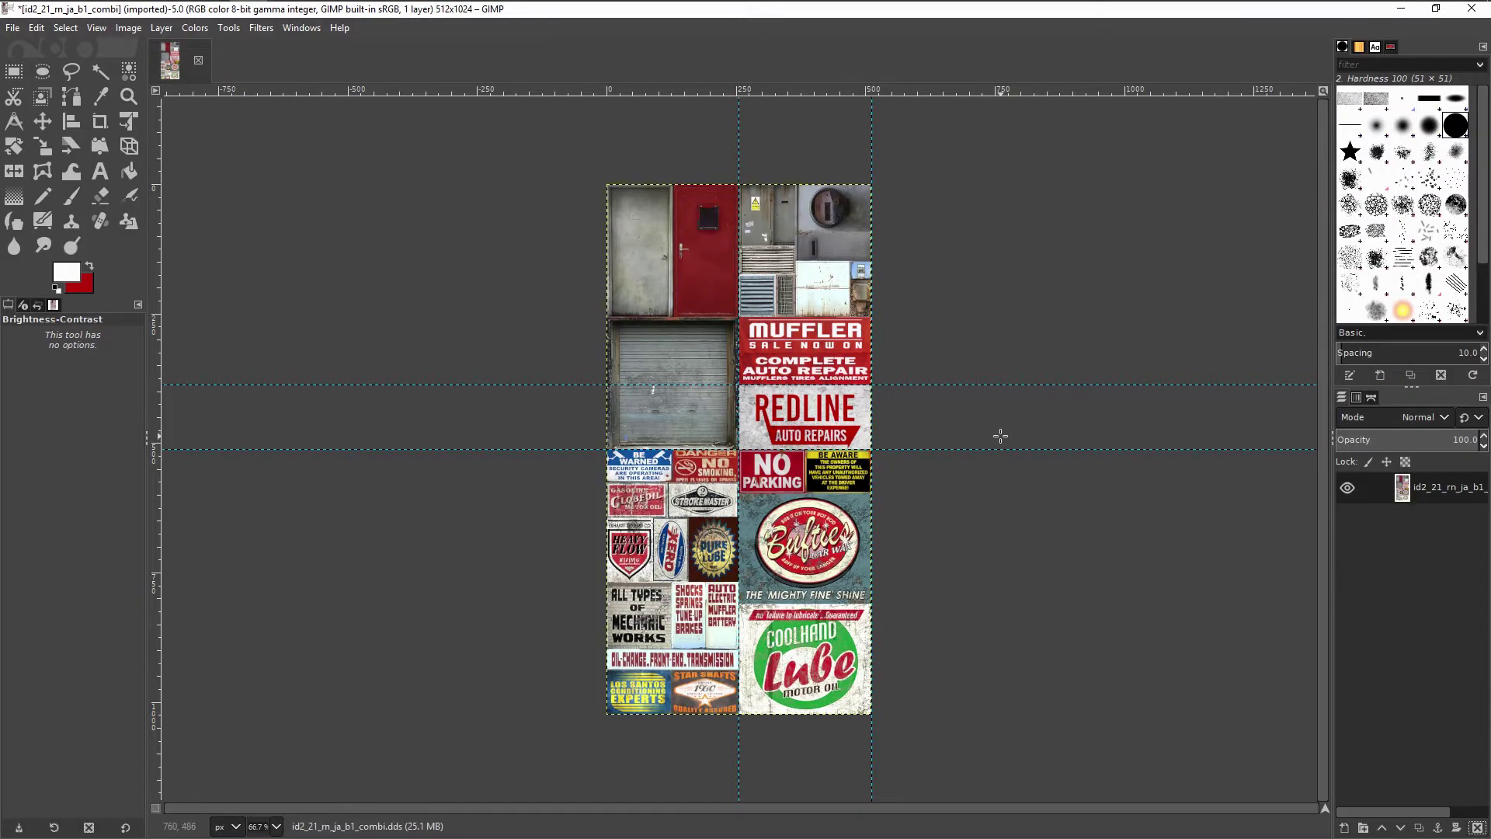
Overwrite id2_21_rn_ja_b1_combi.dds with the edited texture, generating mipmaps in the DDS export
{"action": "key", "text": "r"}
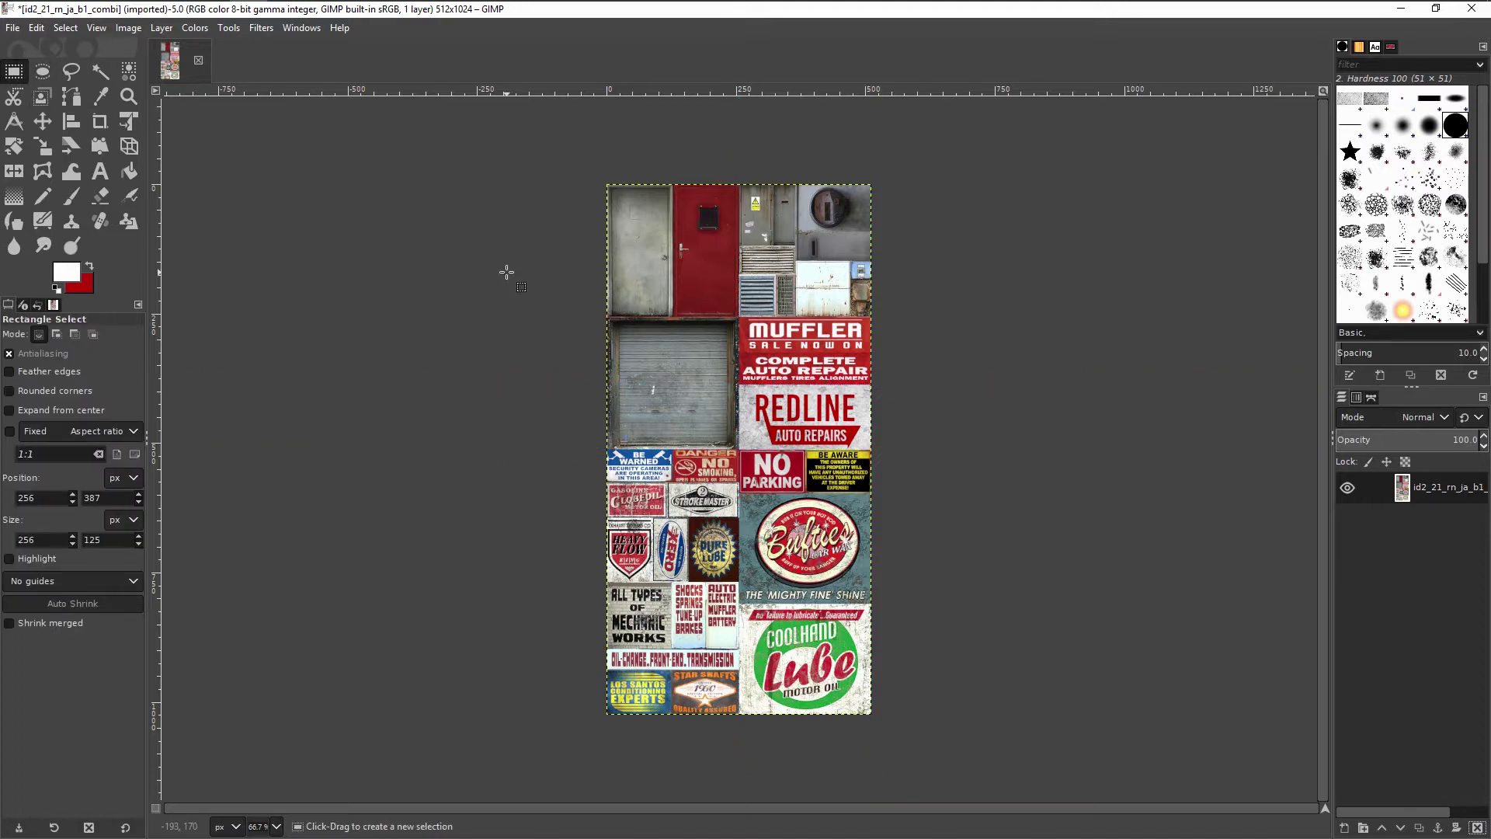
{"action": "key", "text": "ctrl+shift+e"}
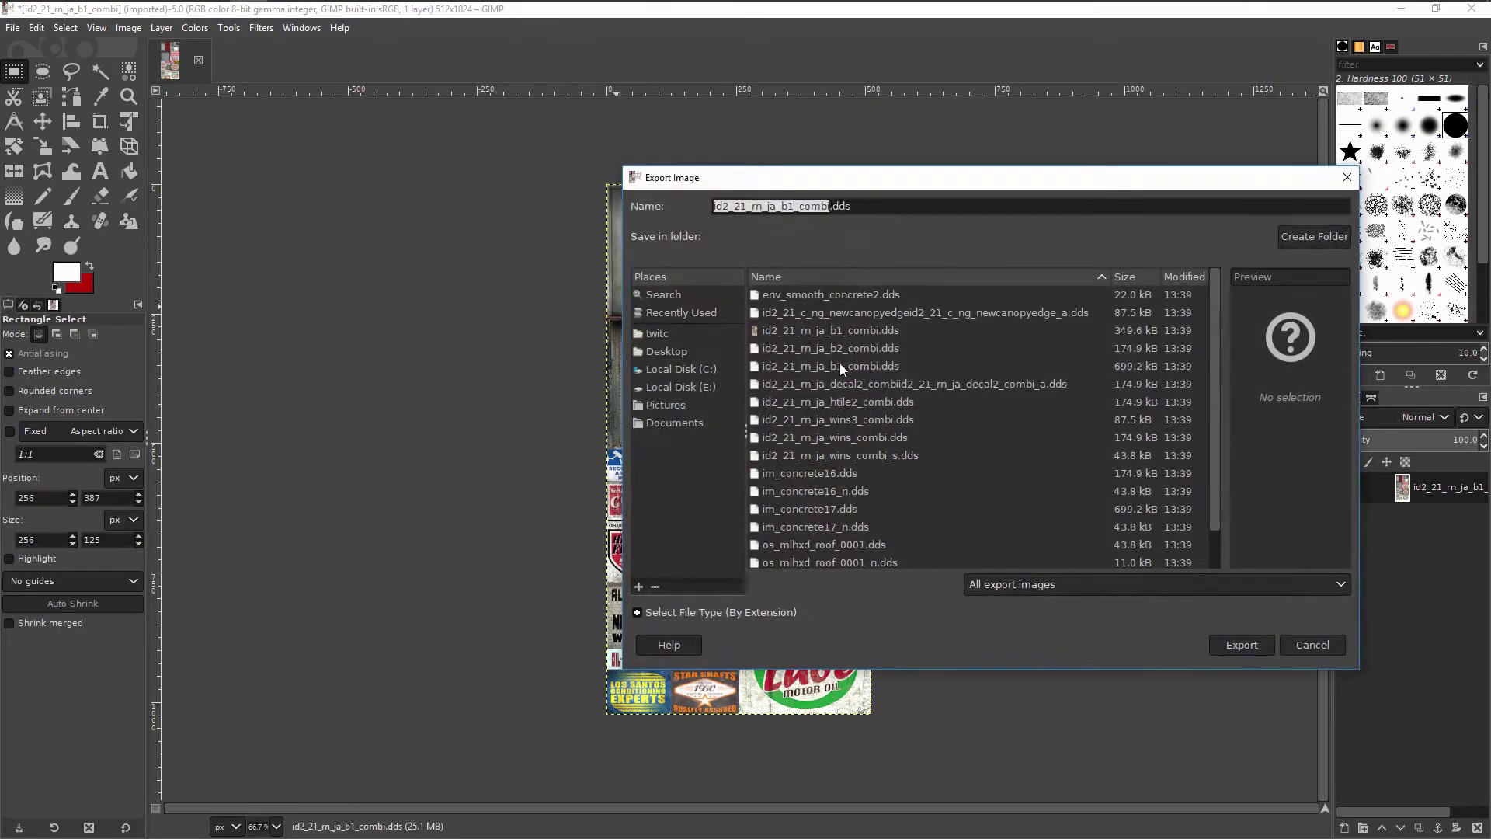
{"action": "left_click", "coordinate": [1246, 643]}
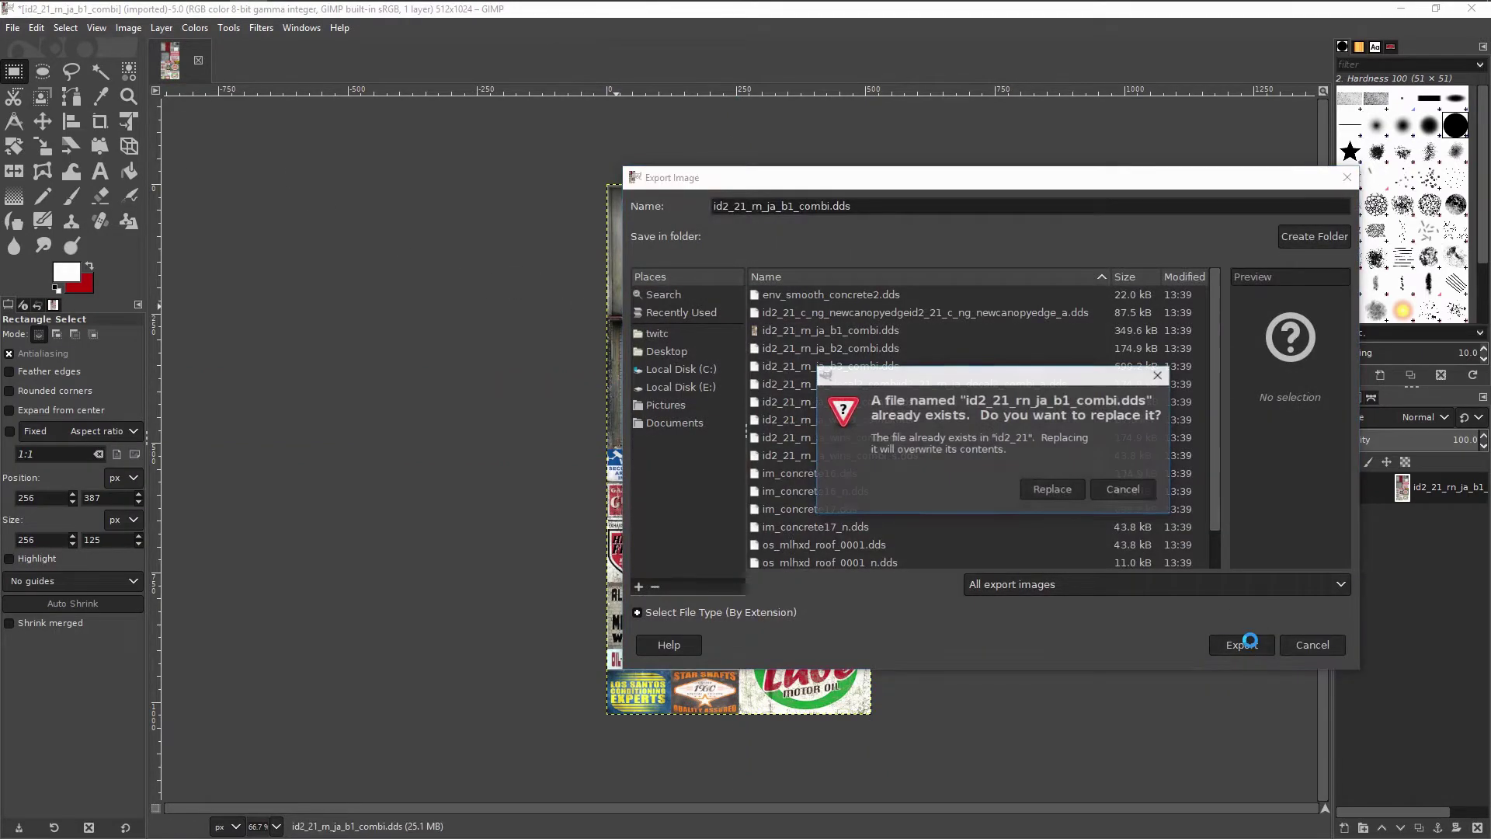
{"action": "left_click", "coordinate": [1060, 485]}
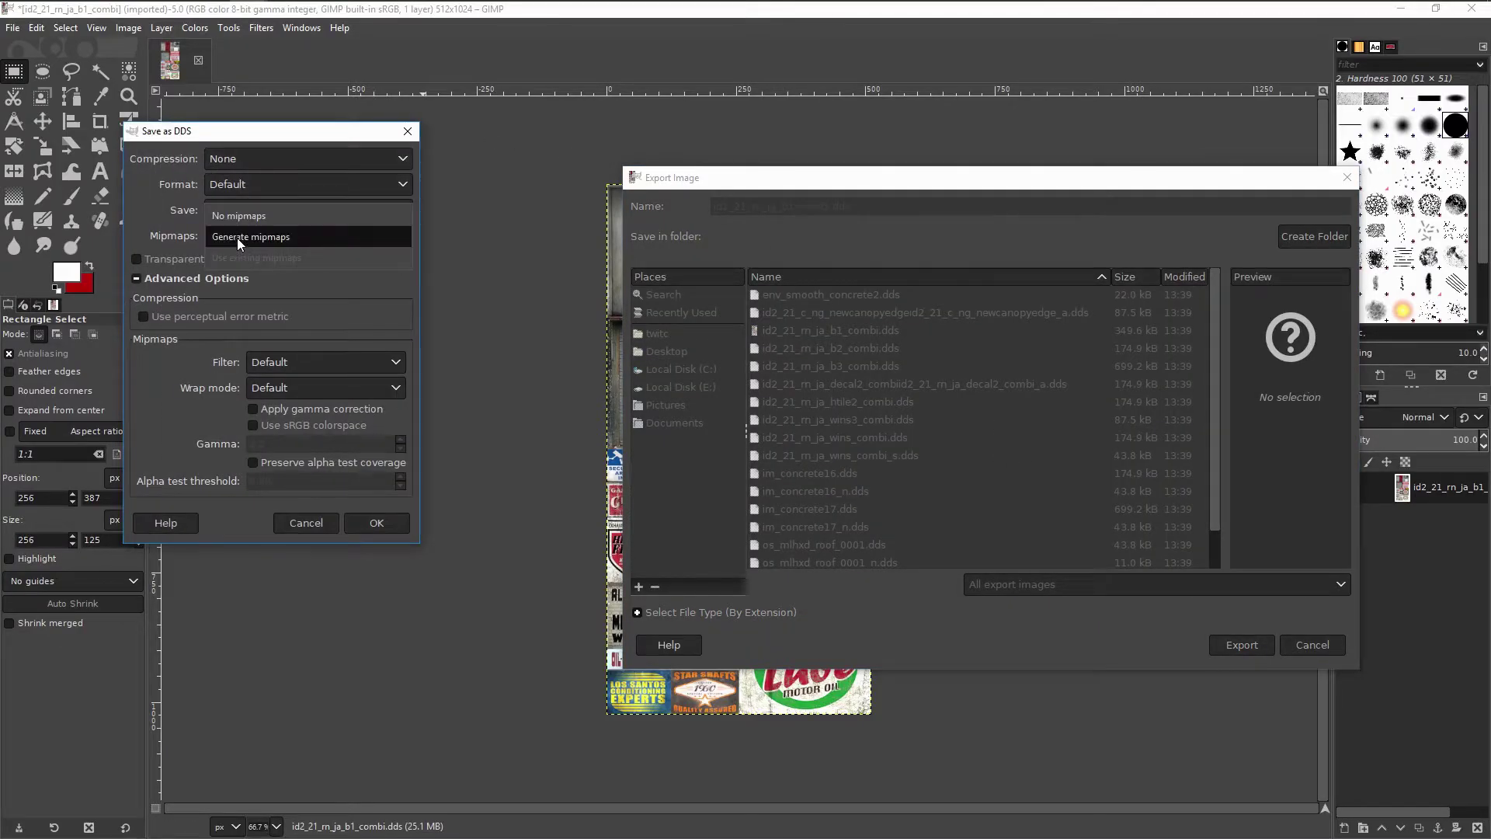
{"action": "left_click", "coordinate": [237, 237]}
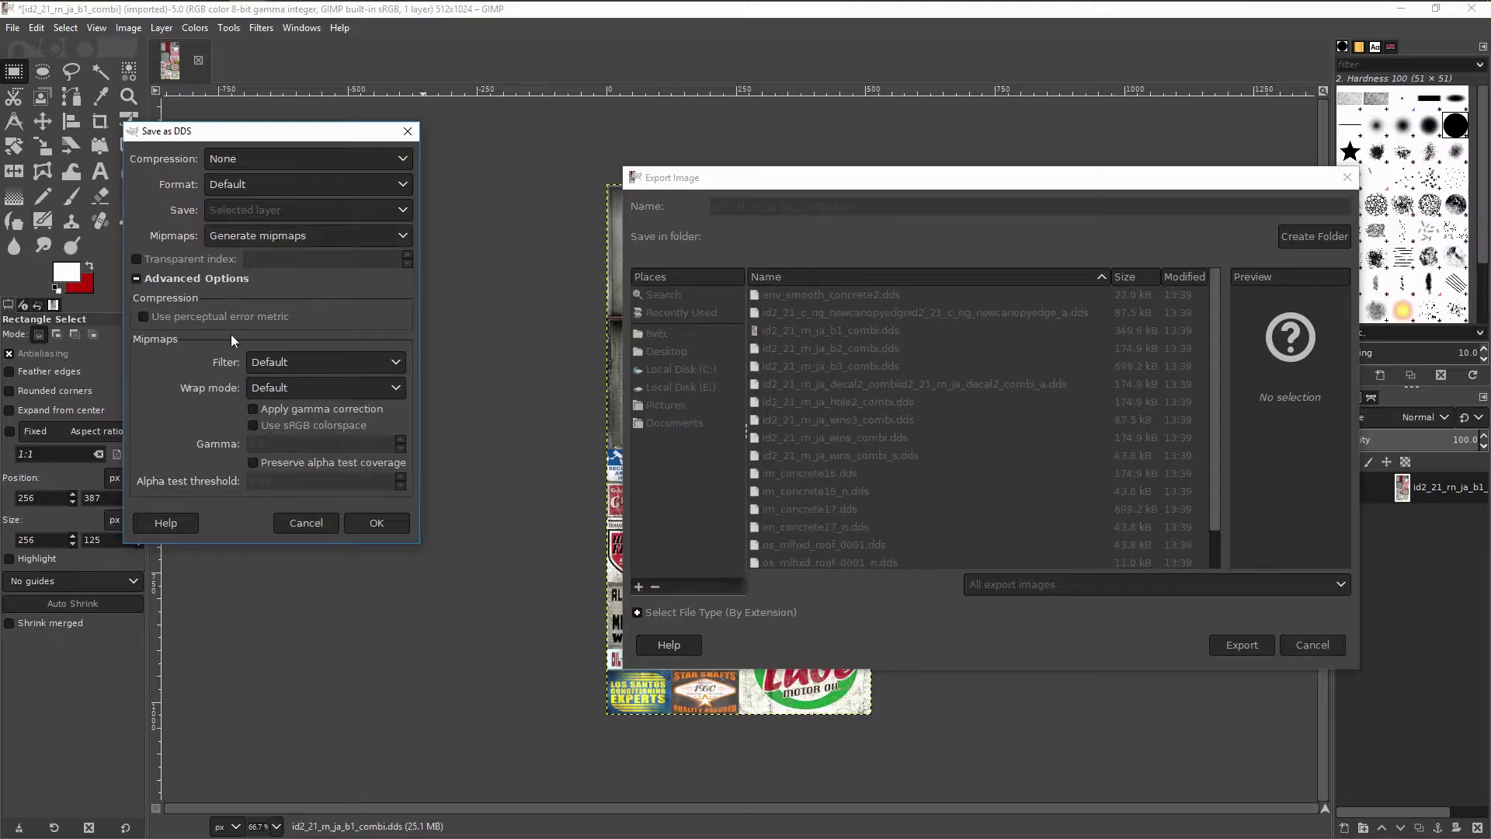
{"action": "left_click", "coordinate": [384, 523]}
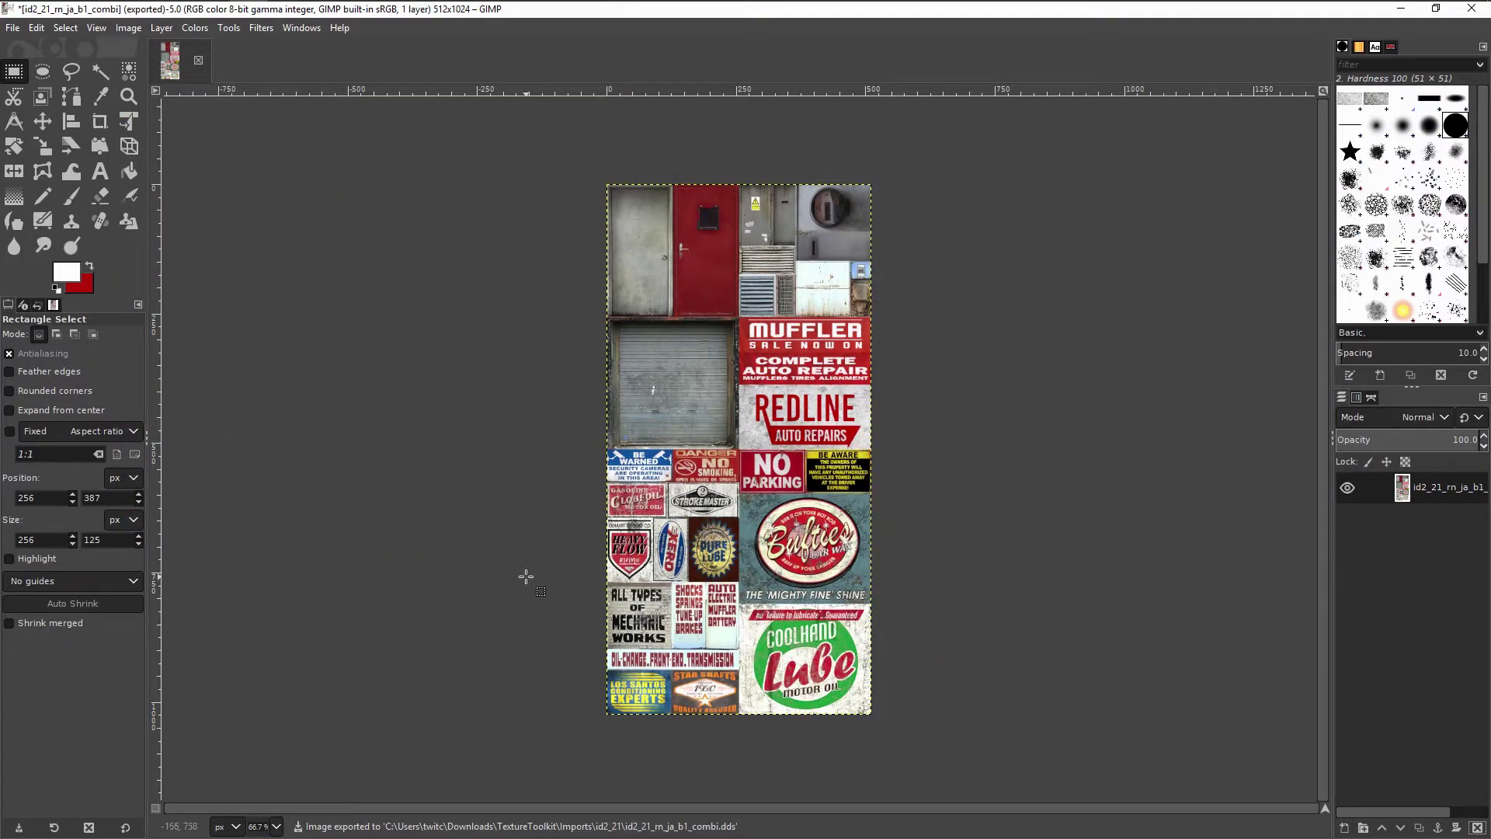
Launch Texture Toolkit and load Exports\id2_21.ytd
{"action": "key", "text": "super+e"}
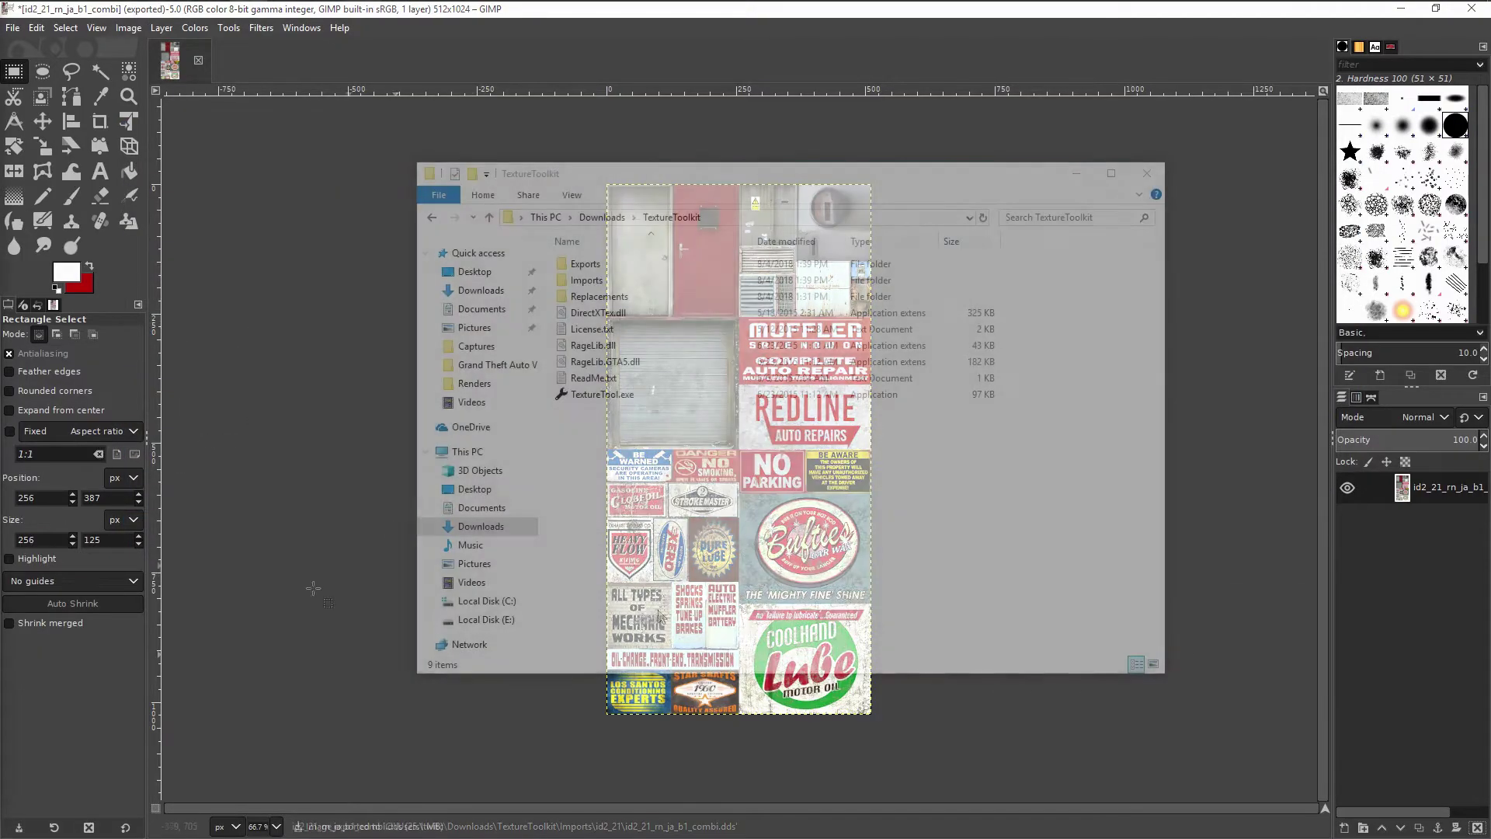
{"action": "double_click", "coordinate": [615, 394]}
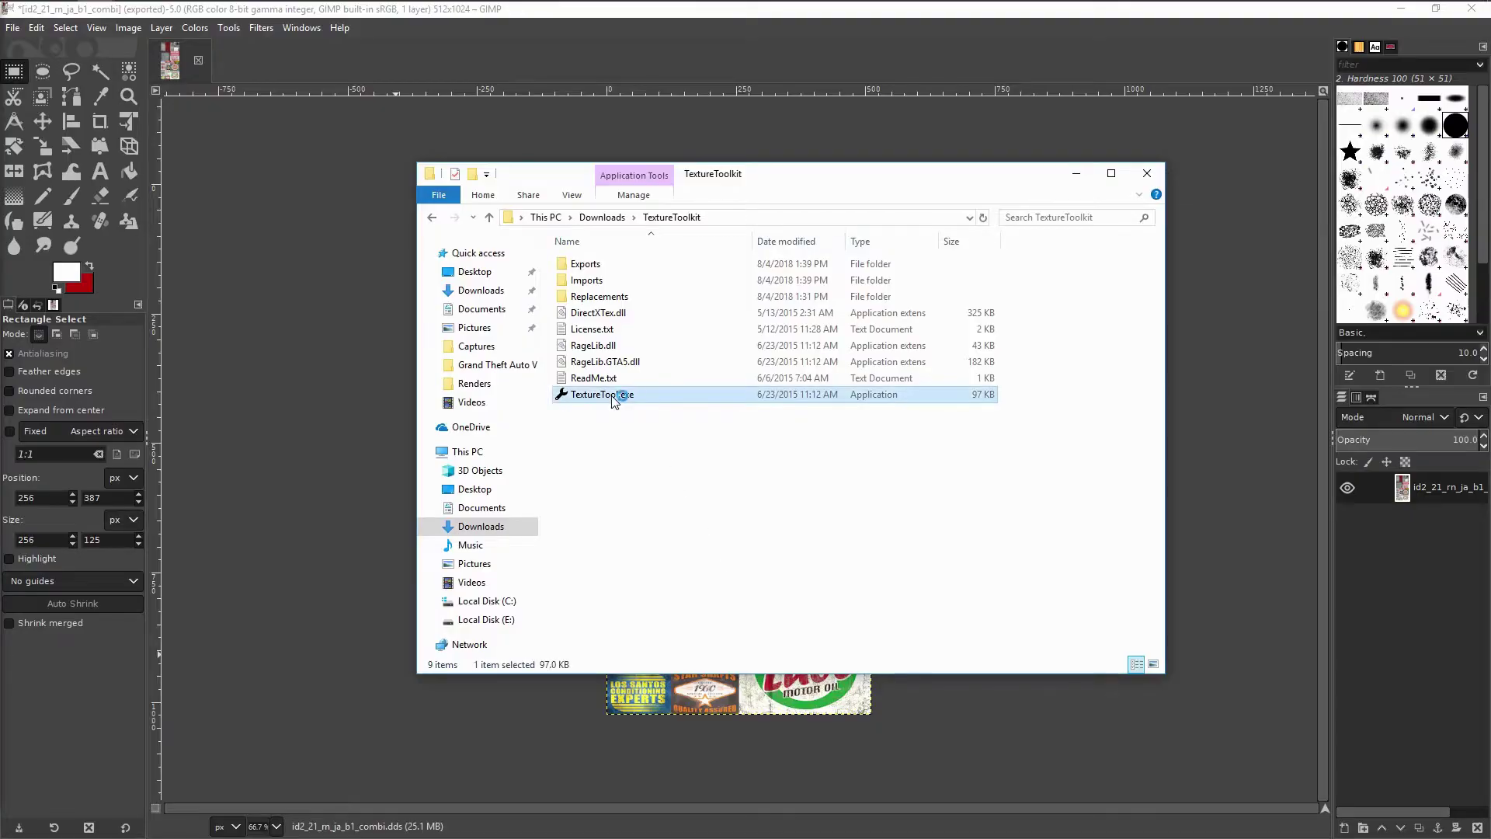
{"action": "left_click", "coordinate": [159, 172]}
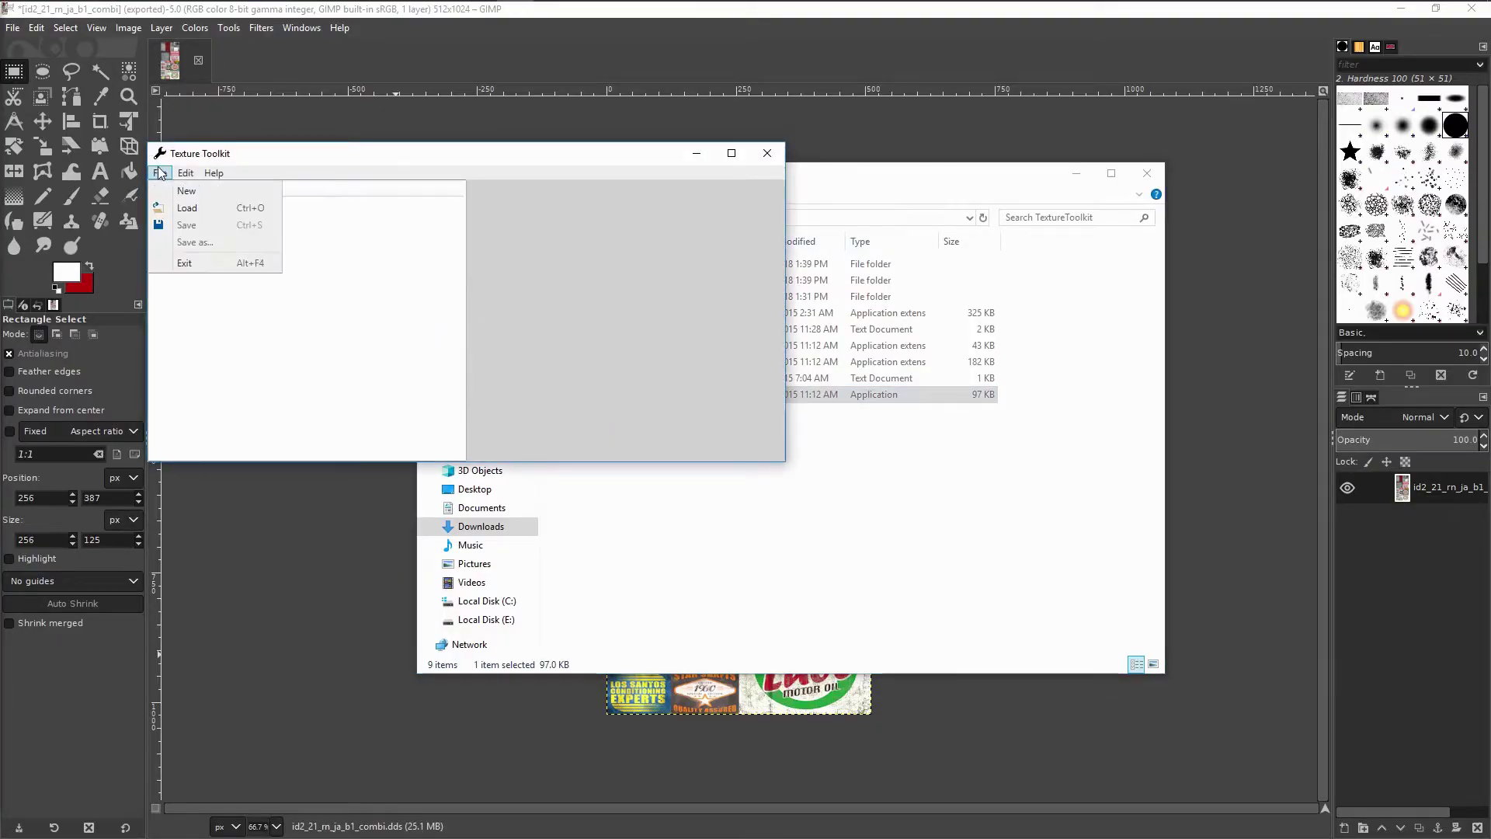
{"action": "left_click", "coordinate": [173, 206]}
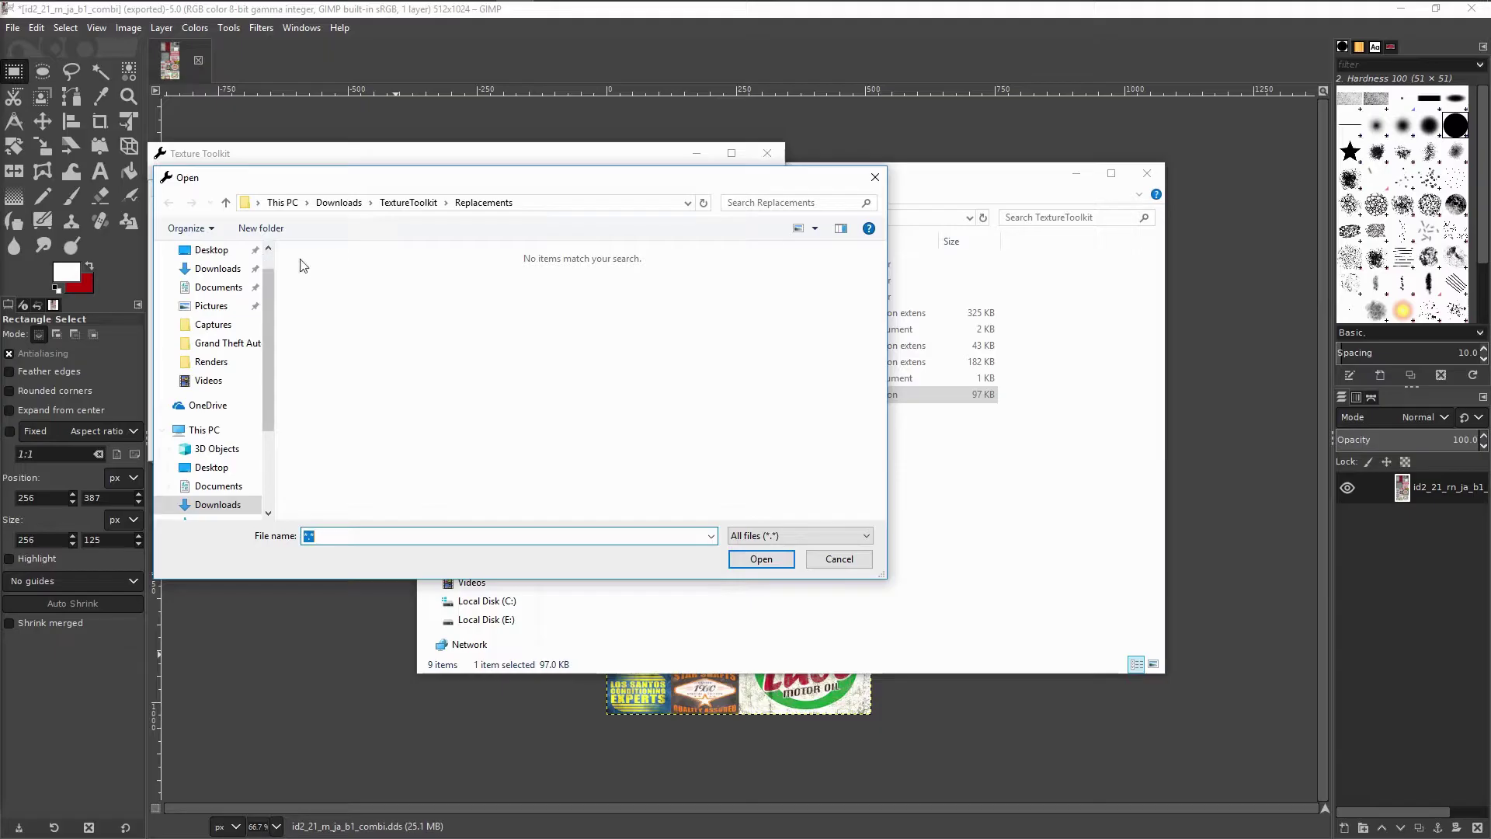
{"action": "left_click", "coordinate": [406, 205]}
{"action": "double_click", "coordinate": [330, 272]}
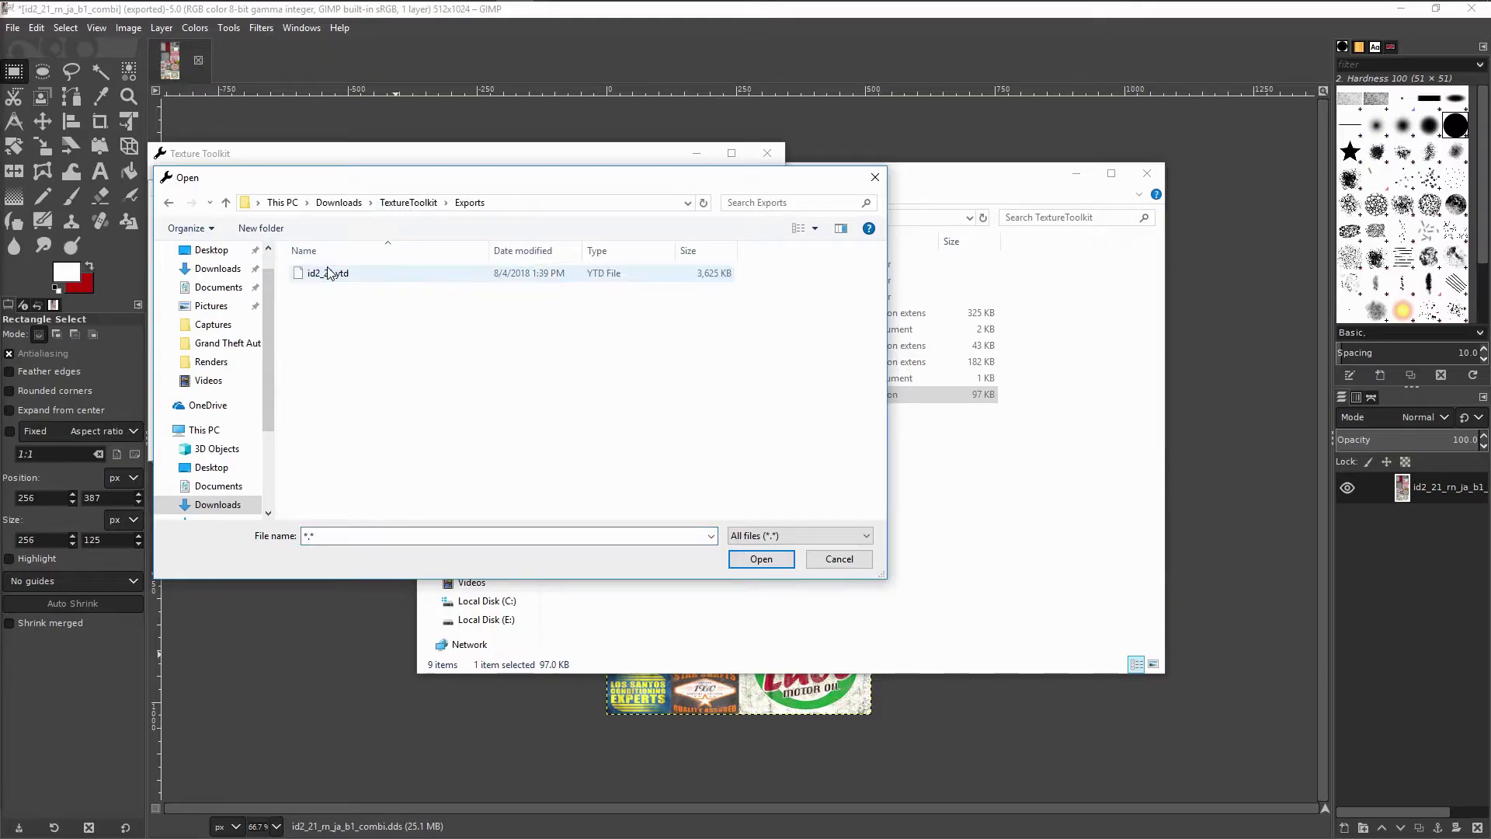
{"action": "double_click", "coordinate": [319, 278]}
Replace the texture with the edited Imports\id2_21\id2_21_rn_ja_b1_combi.dds
{"action": "left_click", "coordinate": [160, 173]}
{"action": "left_click", "coordinate": [218, 189]}
{"action": "left_click", "coordinate": [409, 204]}
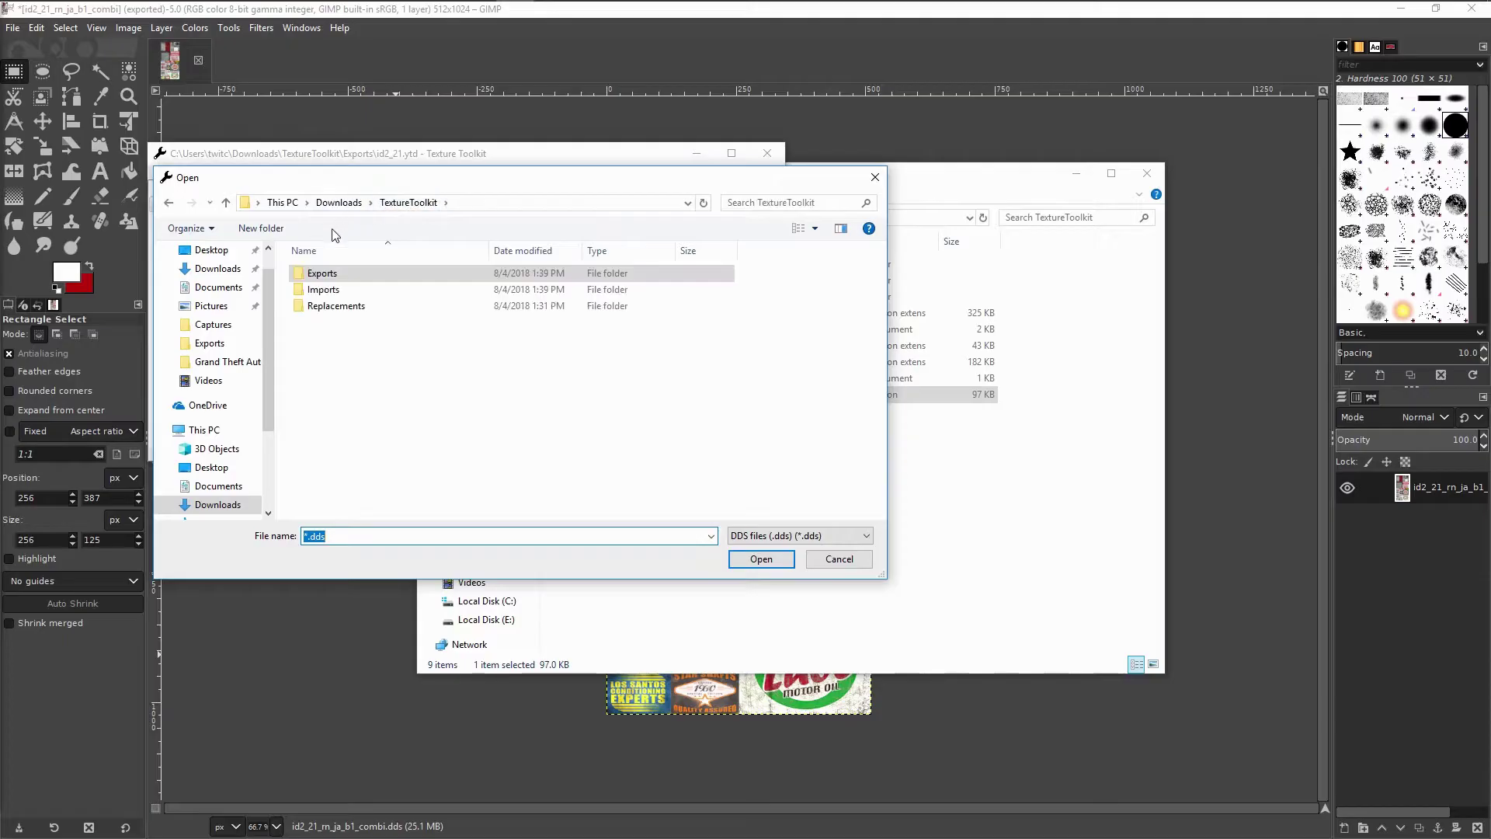
{"action": "double_click", "coordinate": [333, 293]}
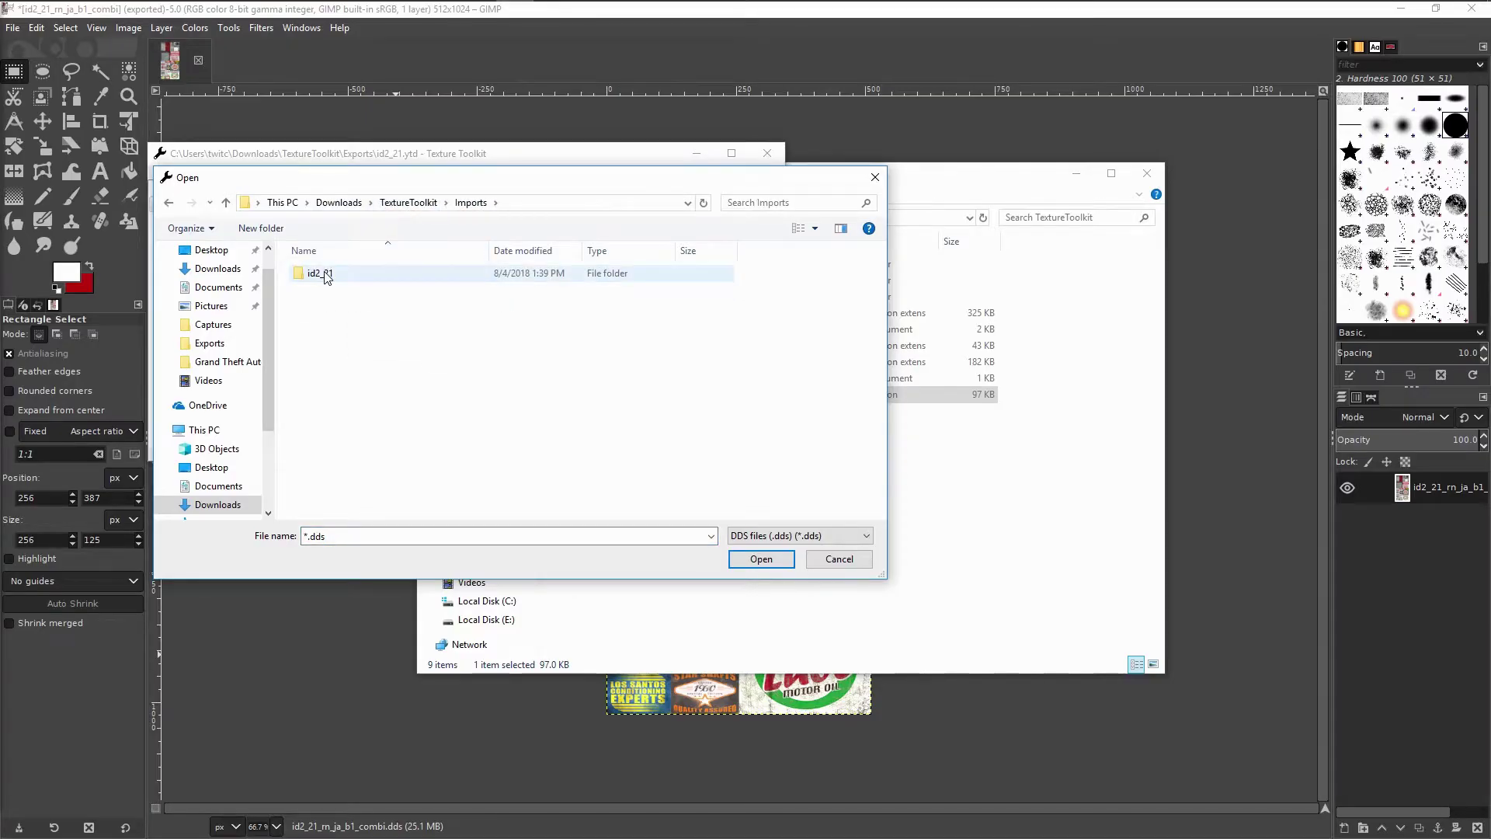
{"action": "double_click", "coordinate": [318, 273]}
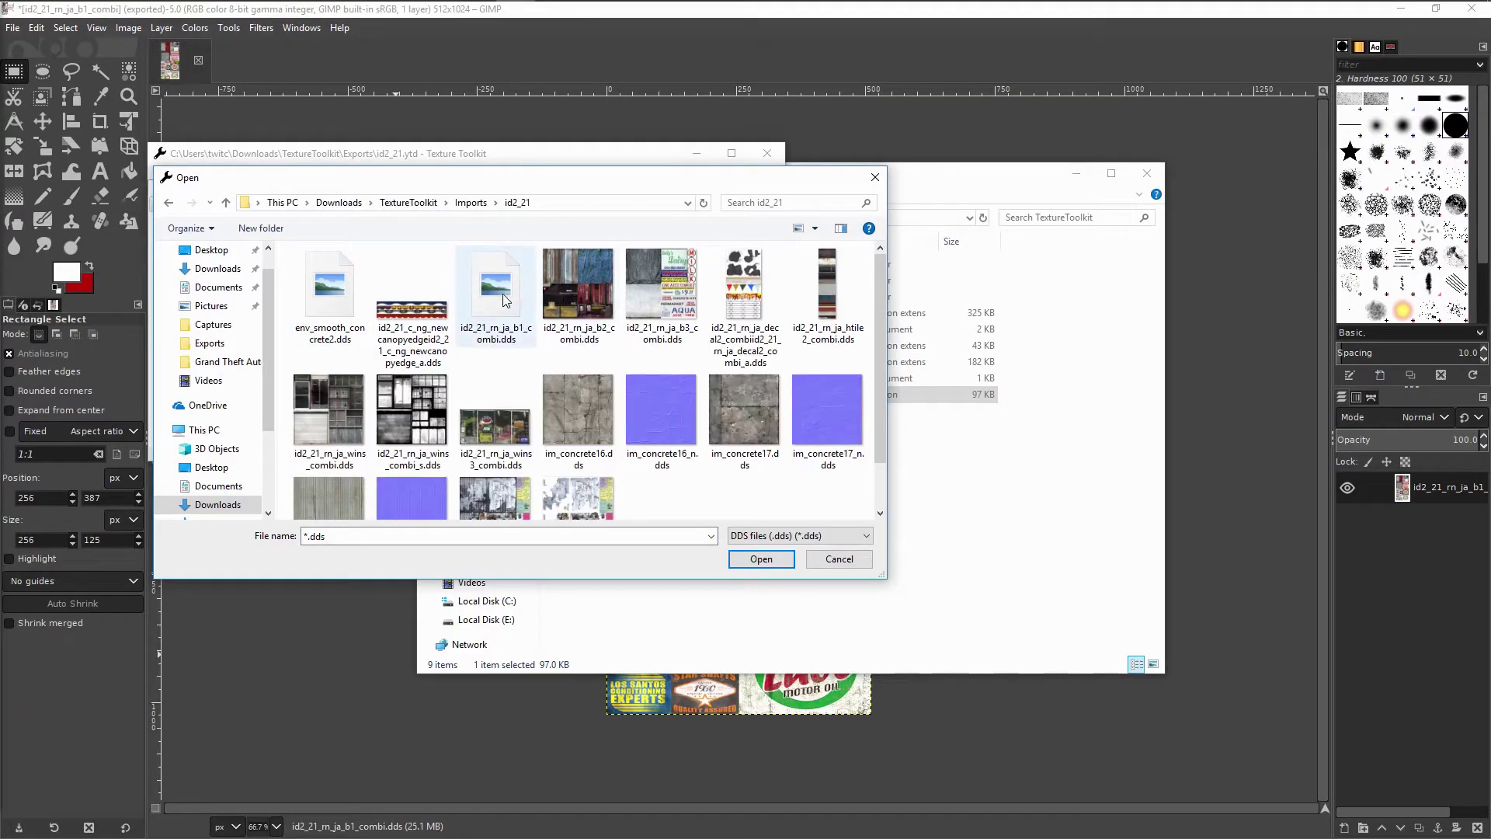
{"action": "double_click", "coordinate": [497, 291]}
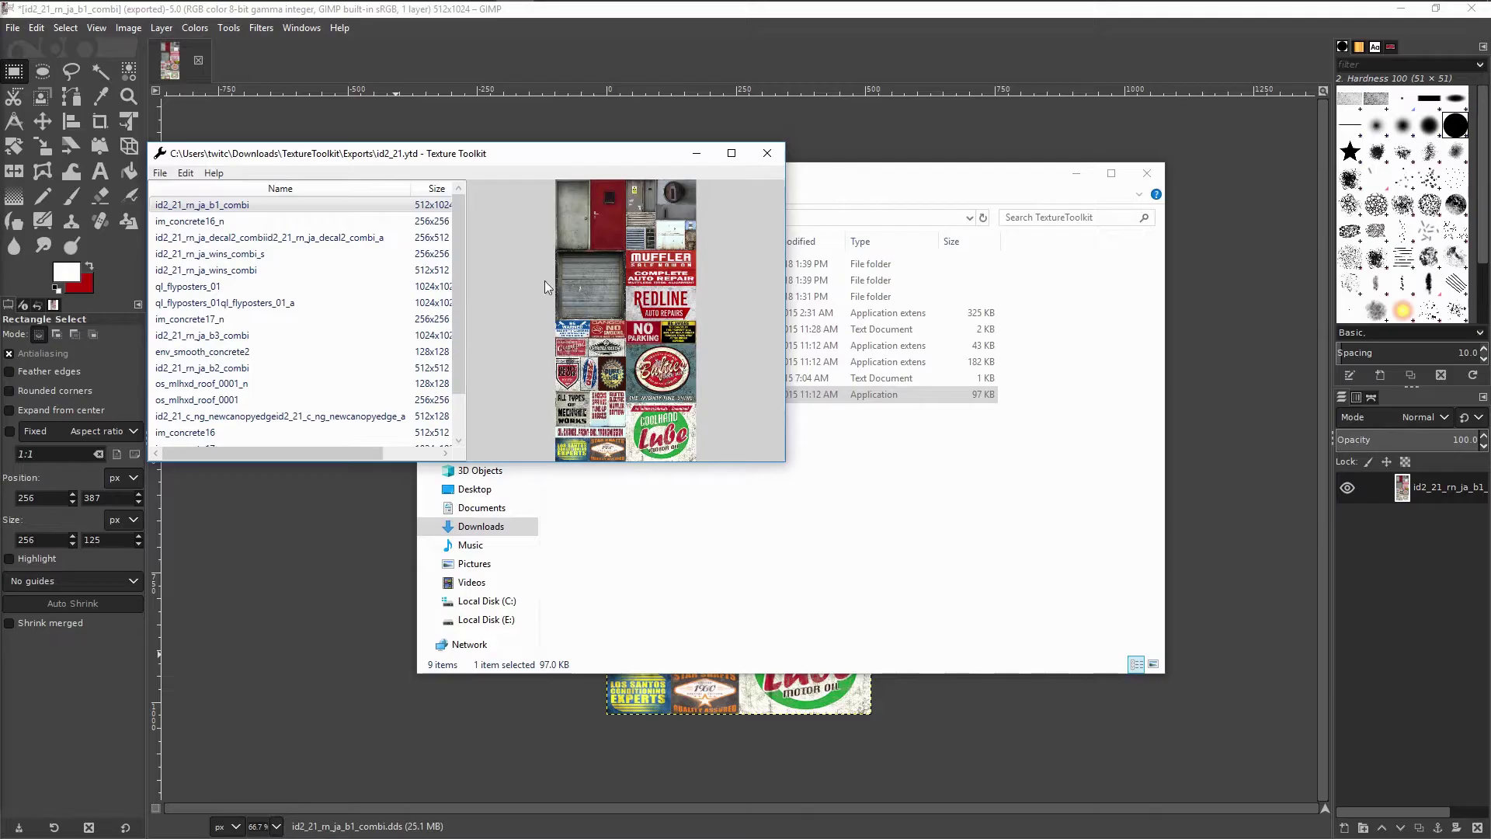
Save the updated id2_21.ytd and open the Exports folder in File Explorer
{"action": "left_click", "coordinate": [160, 172]}
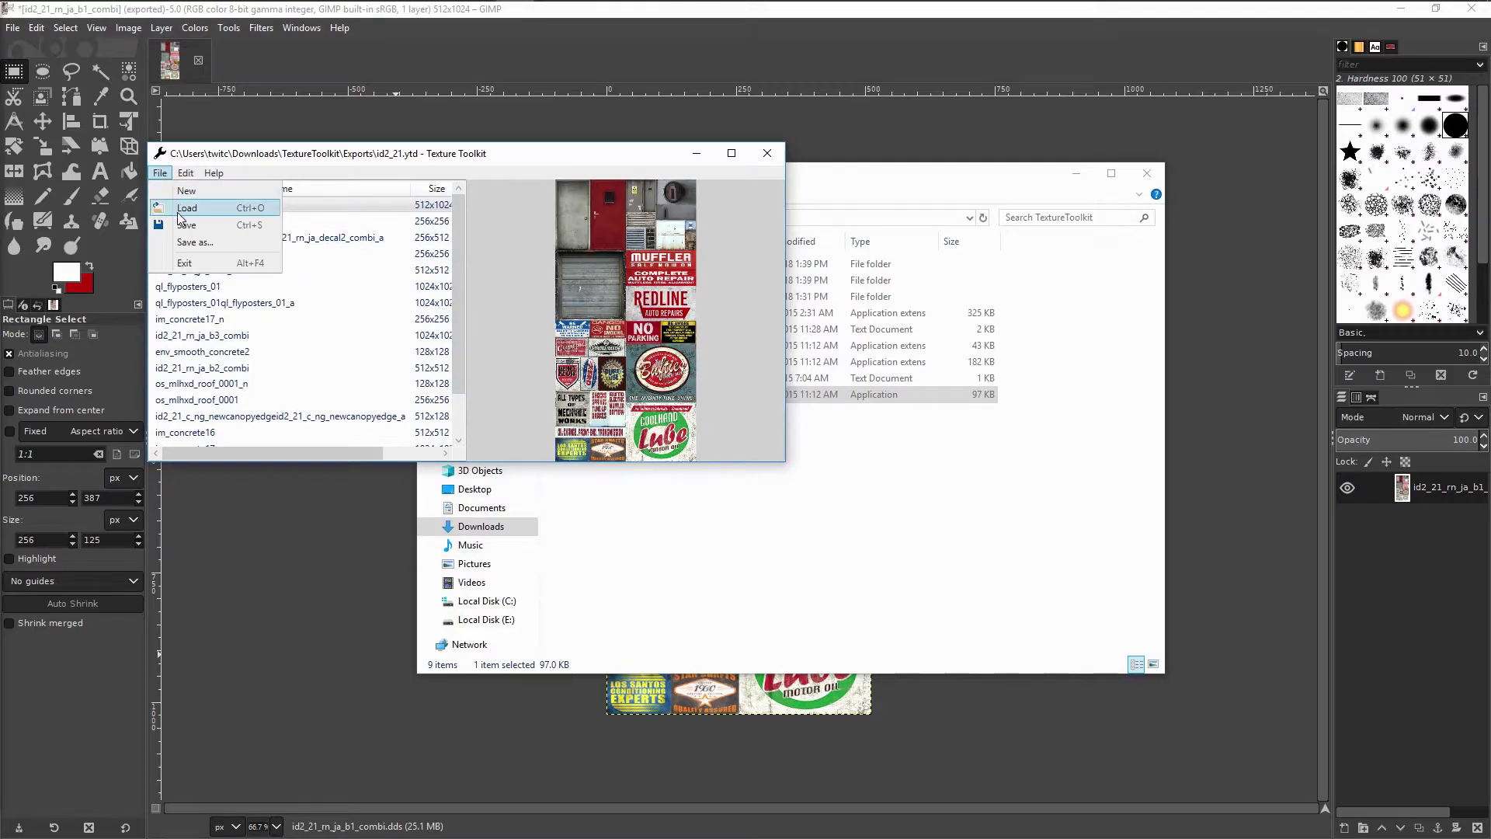
{"action": "left_click", "coordinate": [181, 226]}
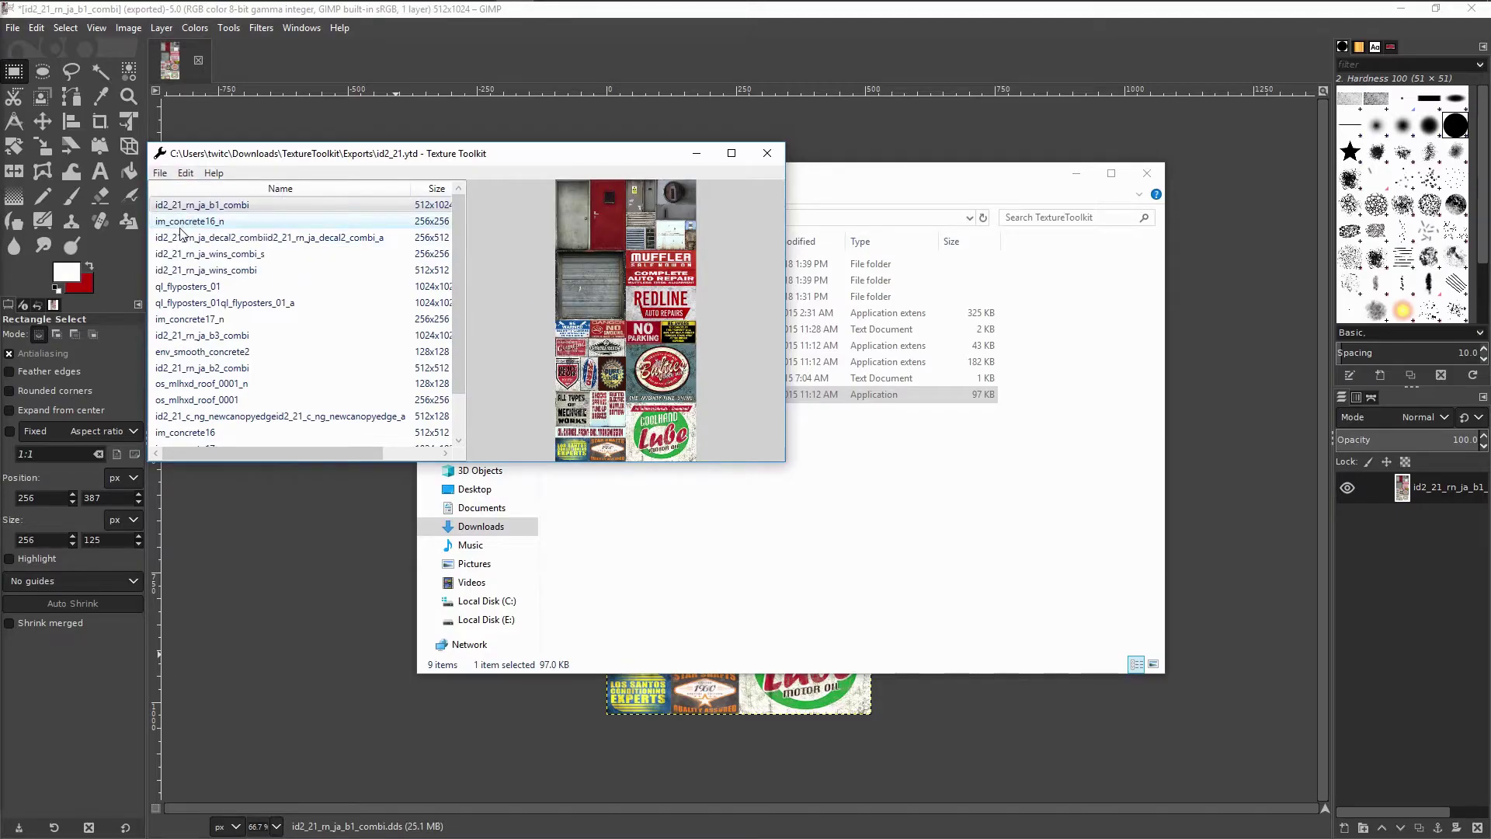
{"action": "left_click", "coordinate": [962, 518]}
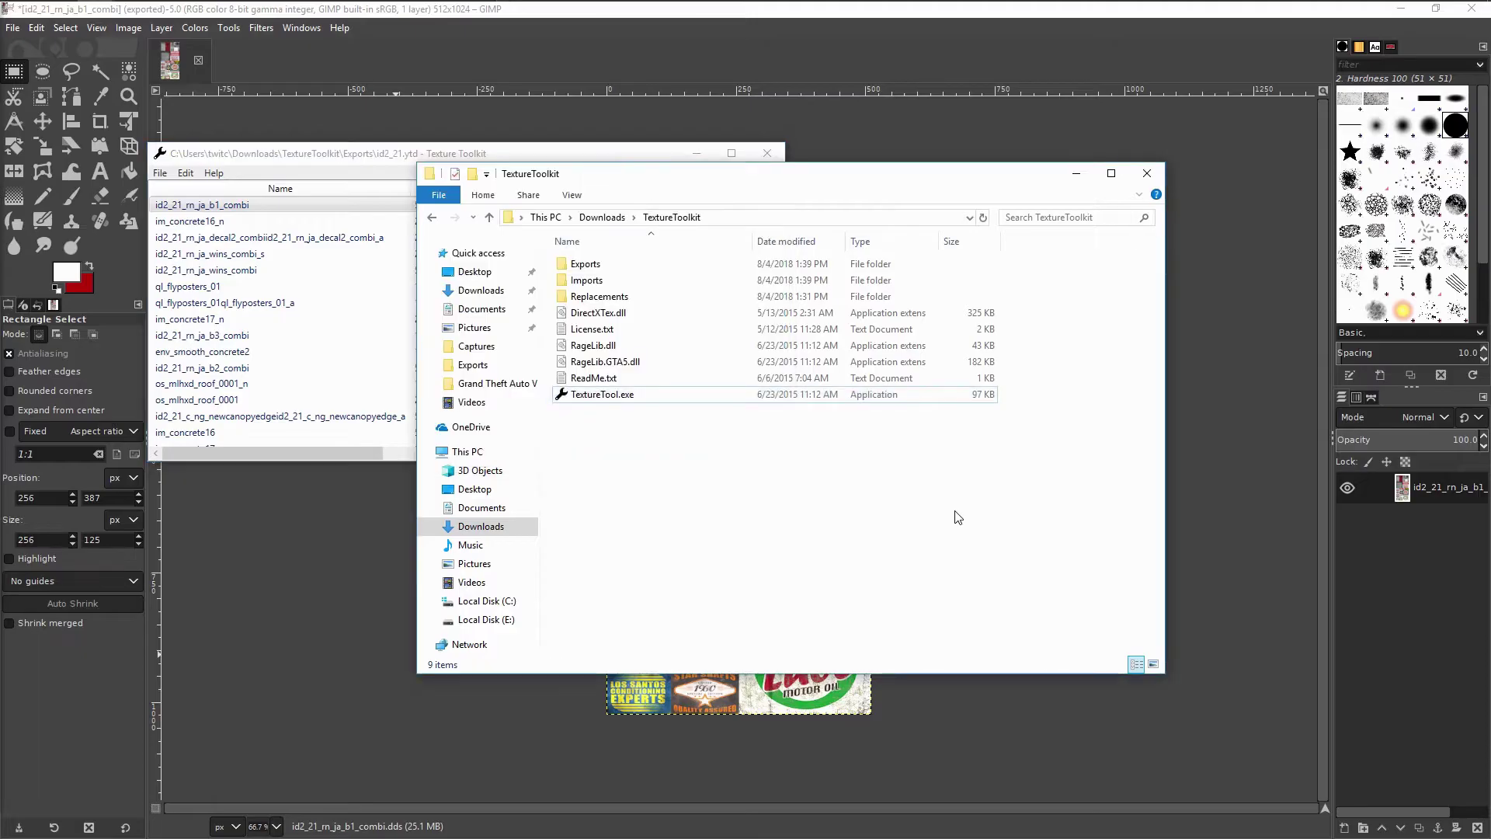
{"action": "double_click", "coordinate": [632, 266]}
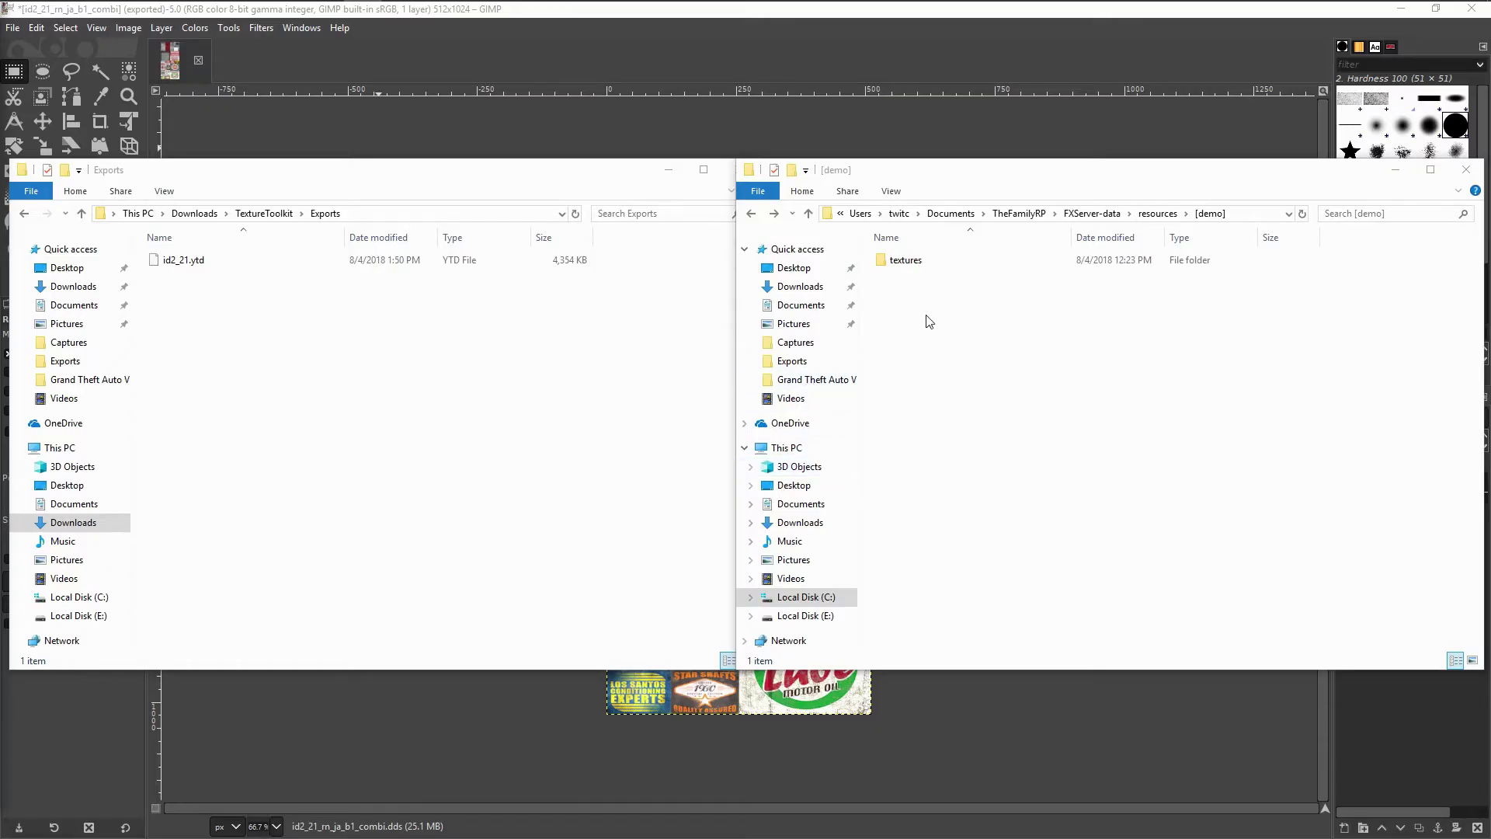
Move id2_21.ytd from Exports into the [demo] textures\stream folder
{"action": "double_click", "coordinate": [905, 260]}
{"action": "double_click", "coordinate": [905, 261]}
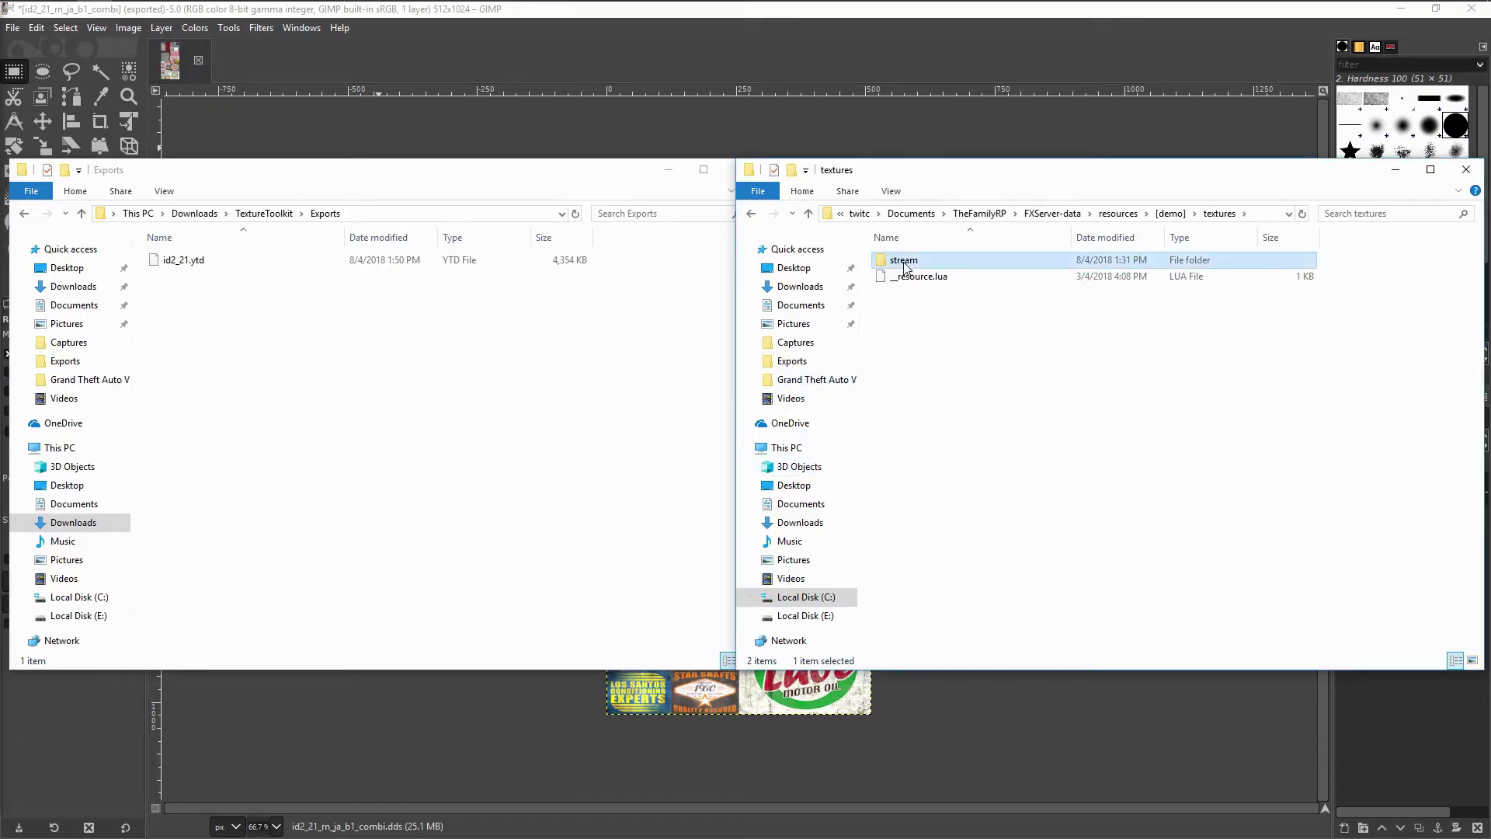
{"action": "left_click_drag", "start_coordinate": [190, 261], "coordinate": [1116, 298]}
{"action": "left_click", "coordinate": [1118, 344]}
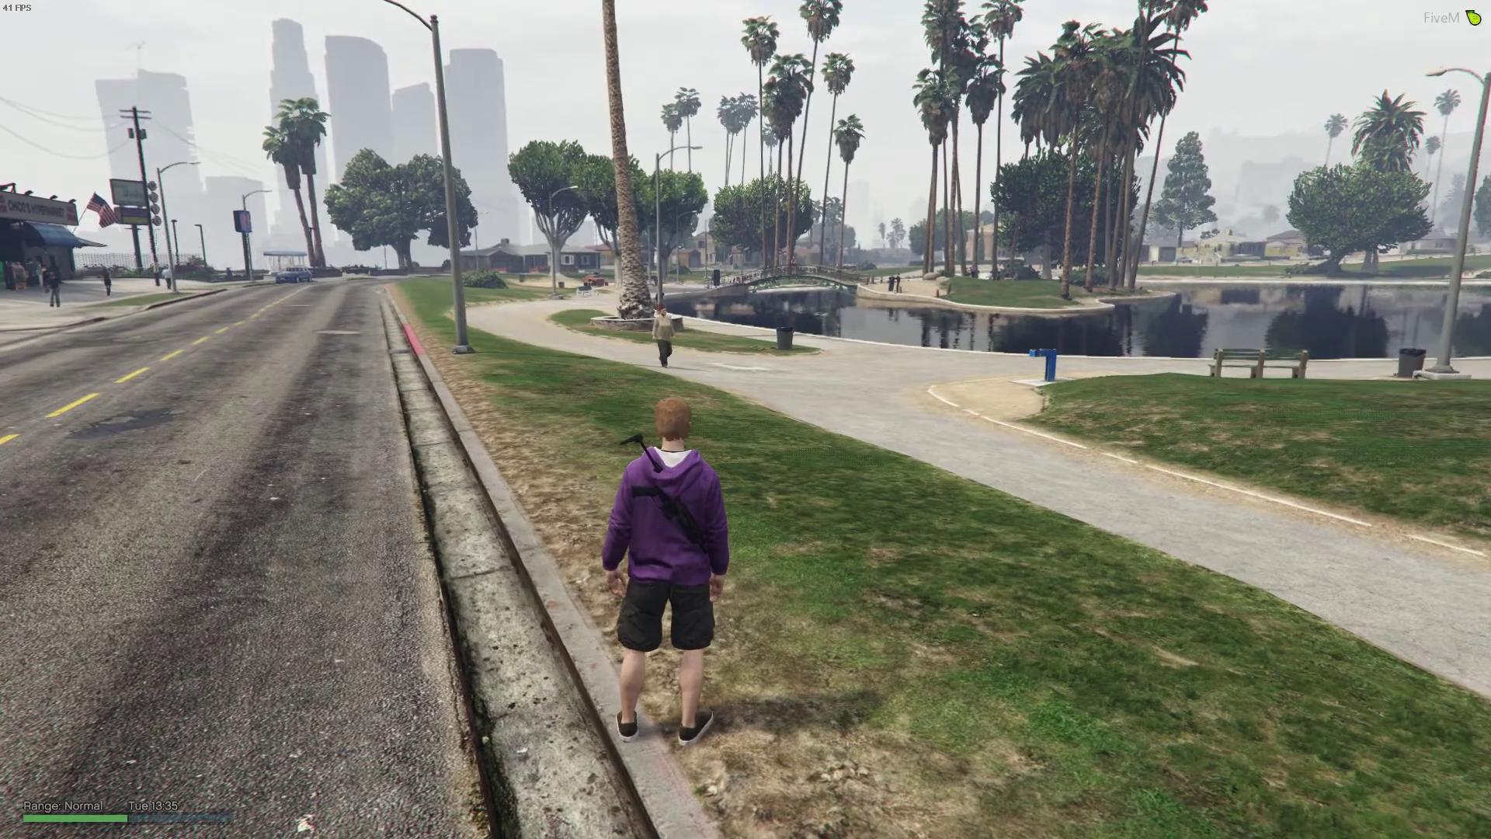
Walk the character along the street to the Redline Auto Repairs front to view its red signs
{"action": "key", "text": "a"}
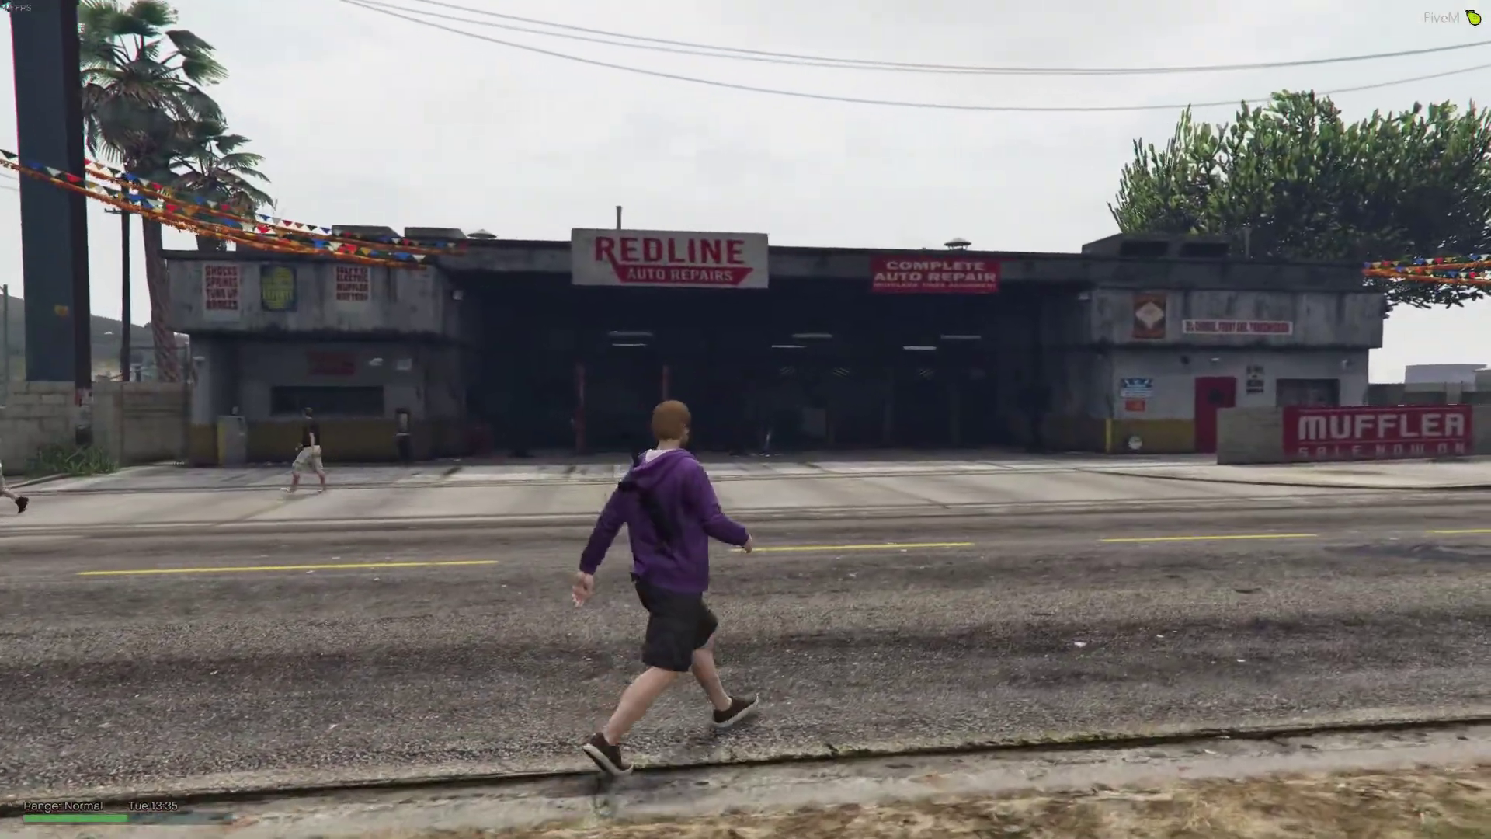
{"action": "key", "text": "w"}
{"action": "key", "text": "a"}
{"action": "key", "text": "w"}
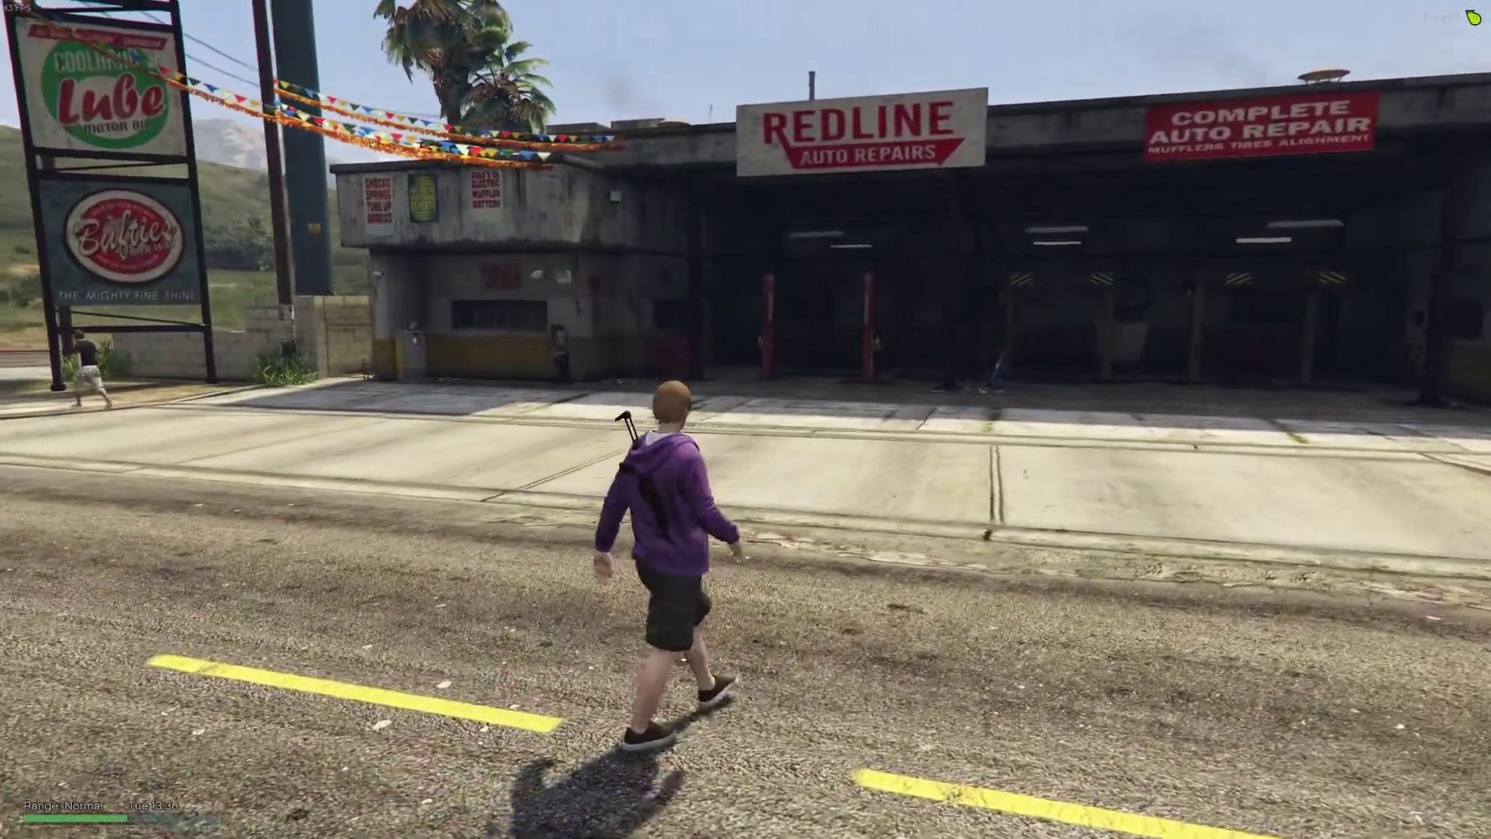
{"action": "key", "text": "w"}
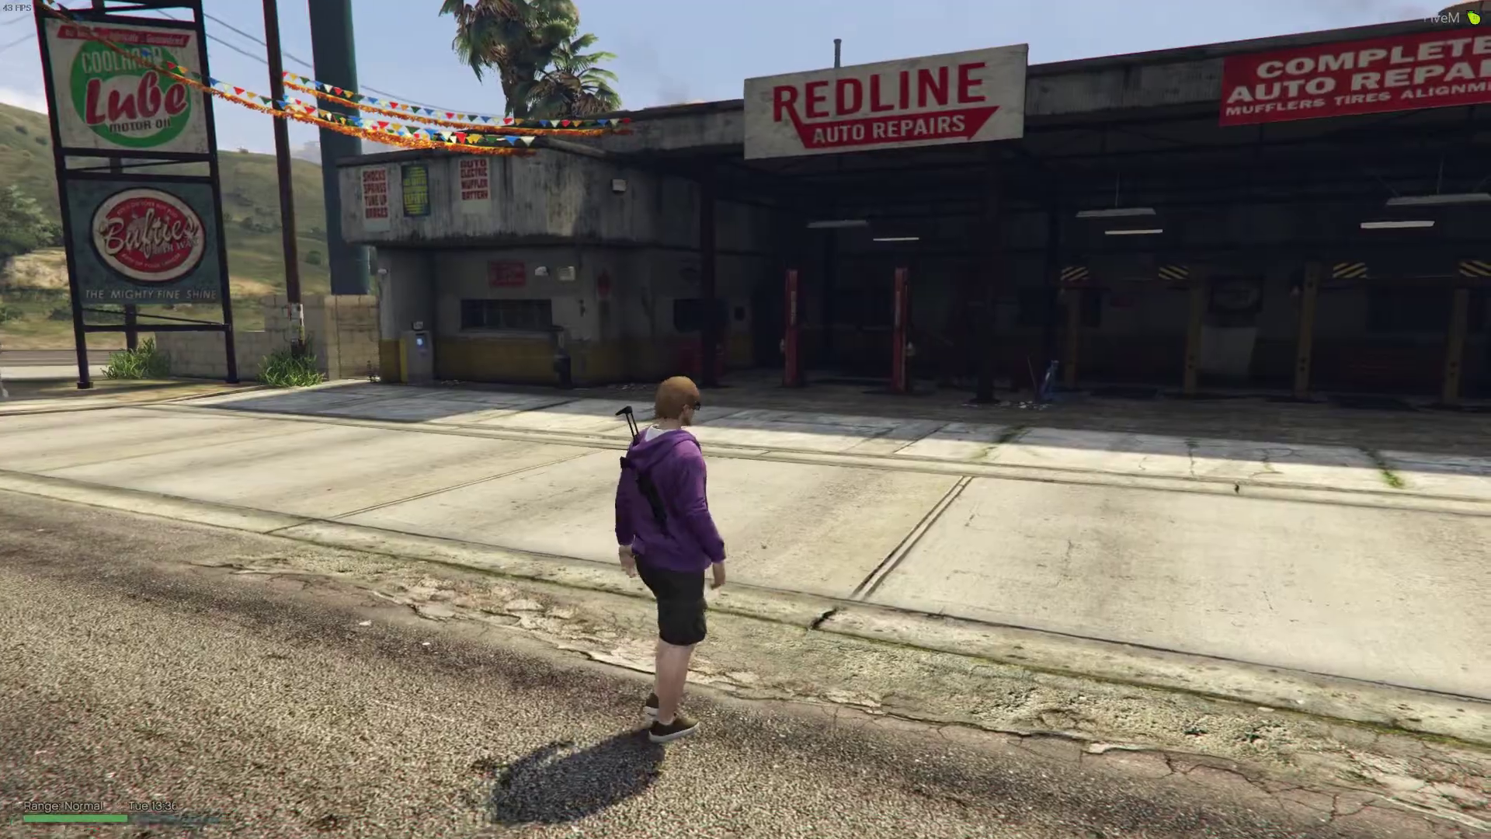
{"action": "key", "text": "w"}
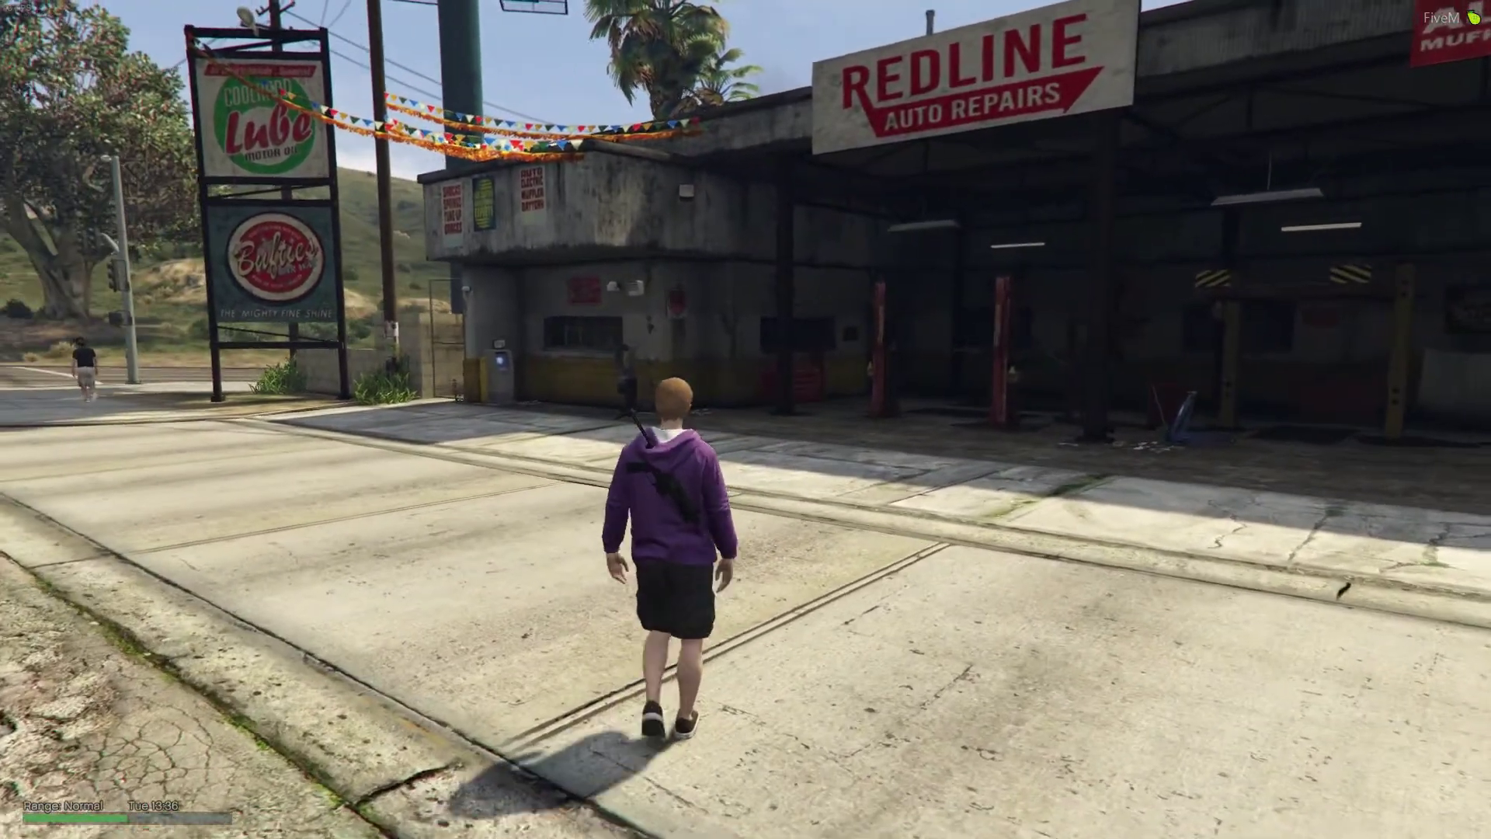
{"action": "key", "text": "d"}
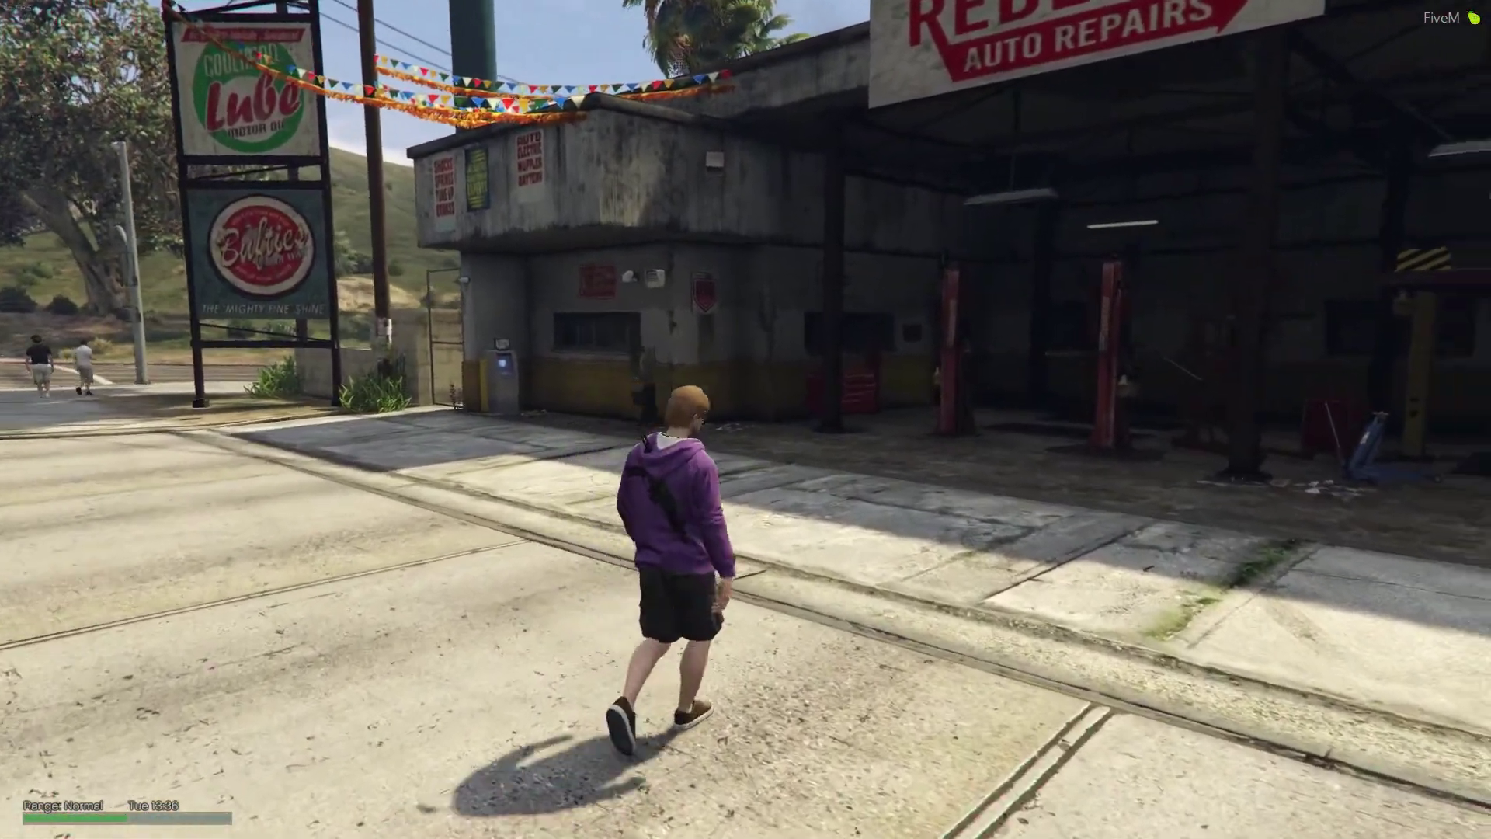
{"action": "key", "text": "d"}
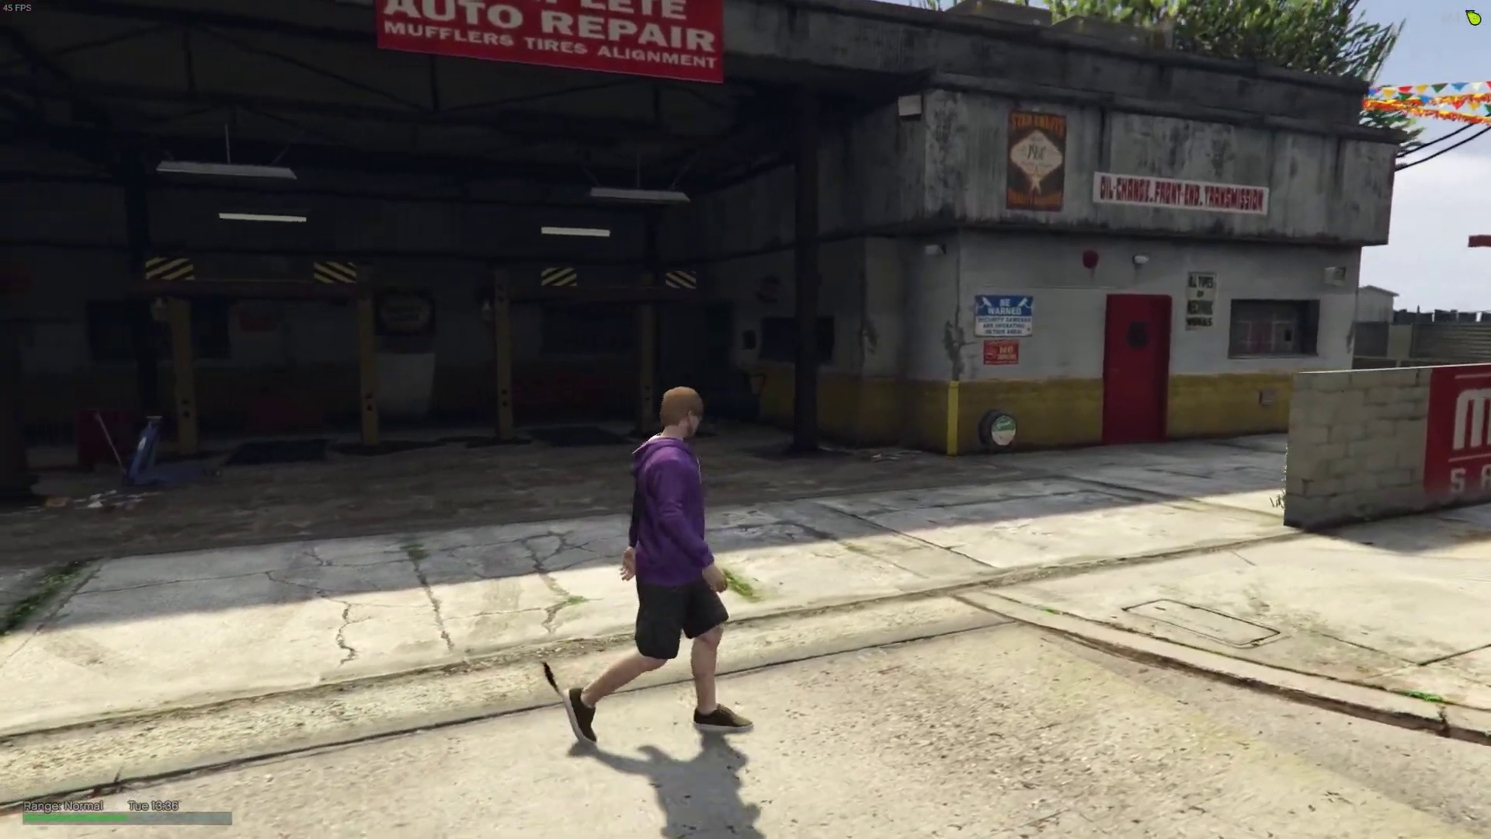
{"action": "key", "text": "d"}
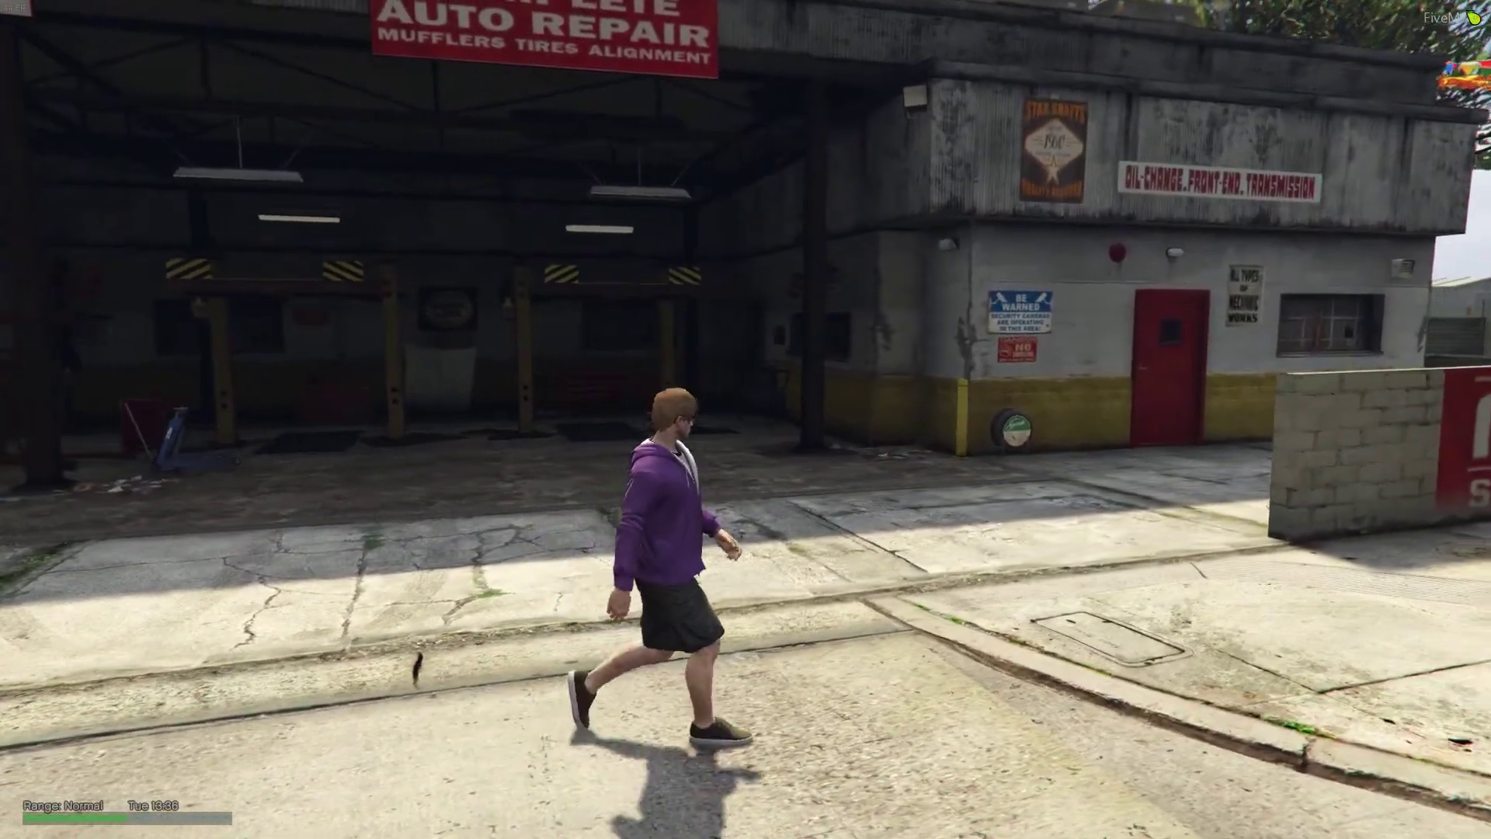
{"action": "key", "text": "d"}
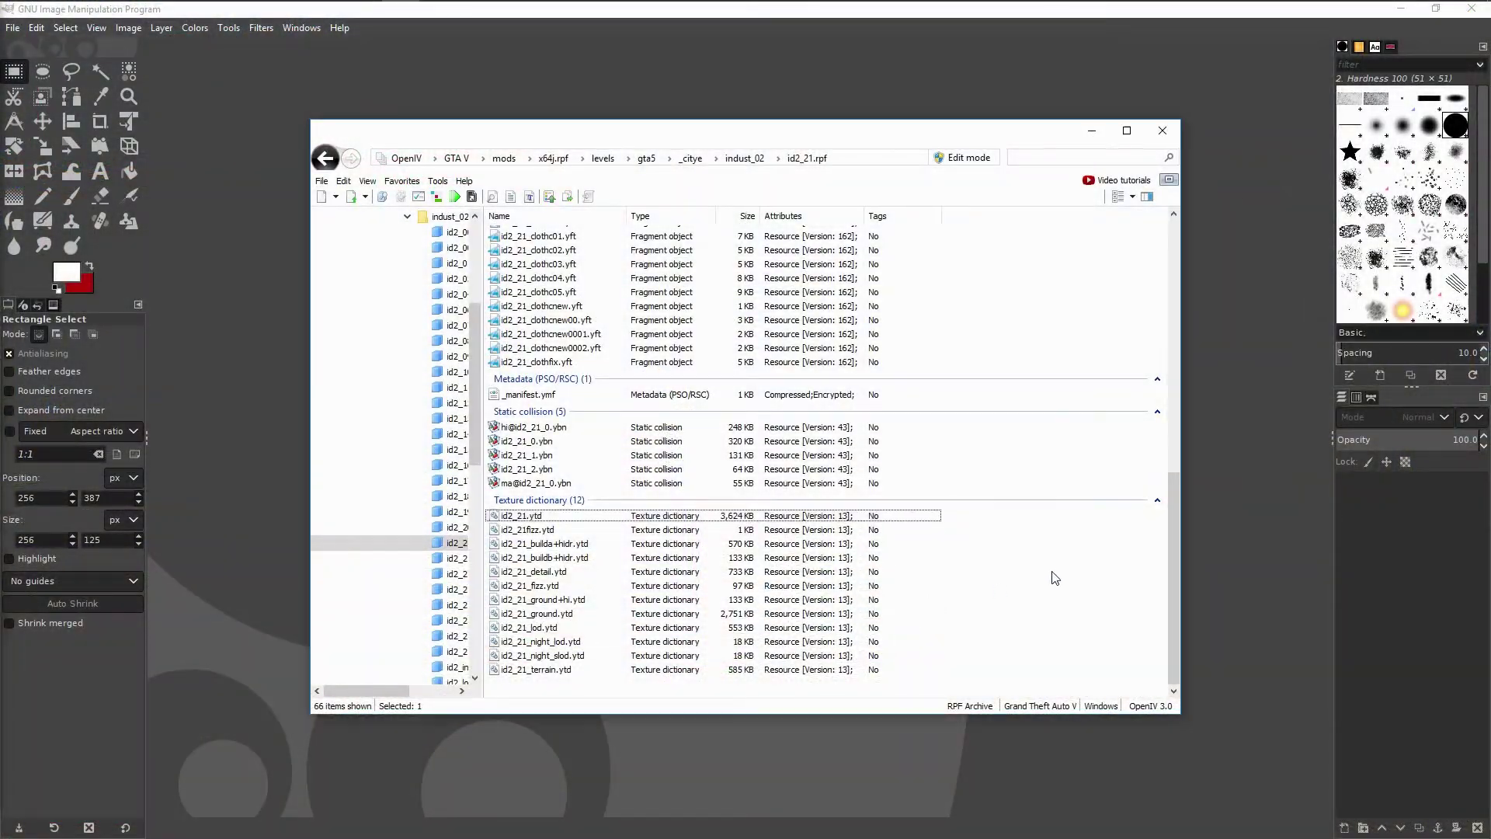
Preview id2_21_builda.ydr as a 3D model and rotate it to inspect the garage
{"action": "scroll", "coordinate": [1053, 574], "scroll_direction": "up", "scroll_amount": 15}
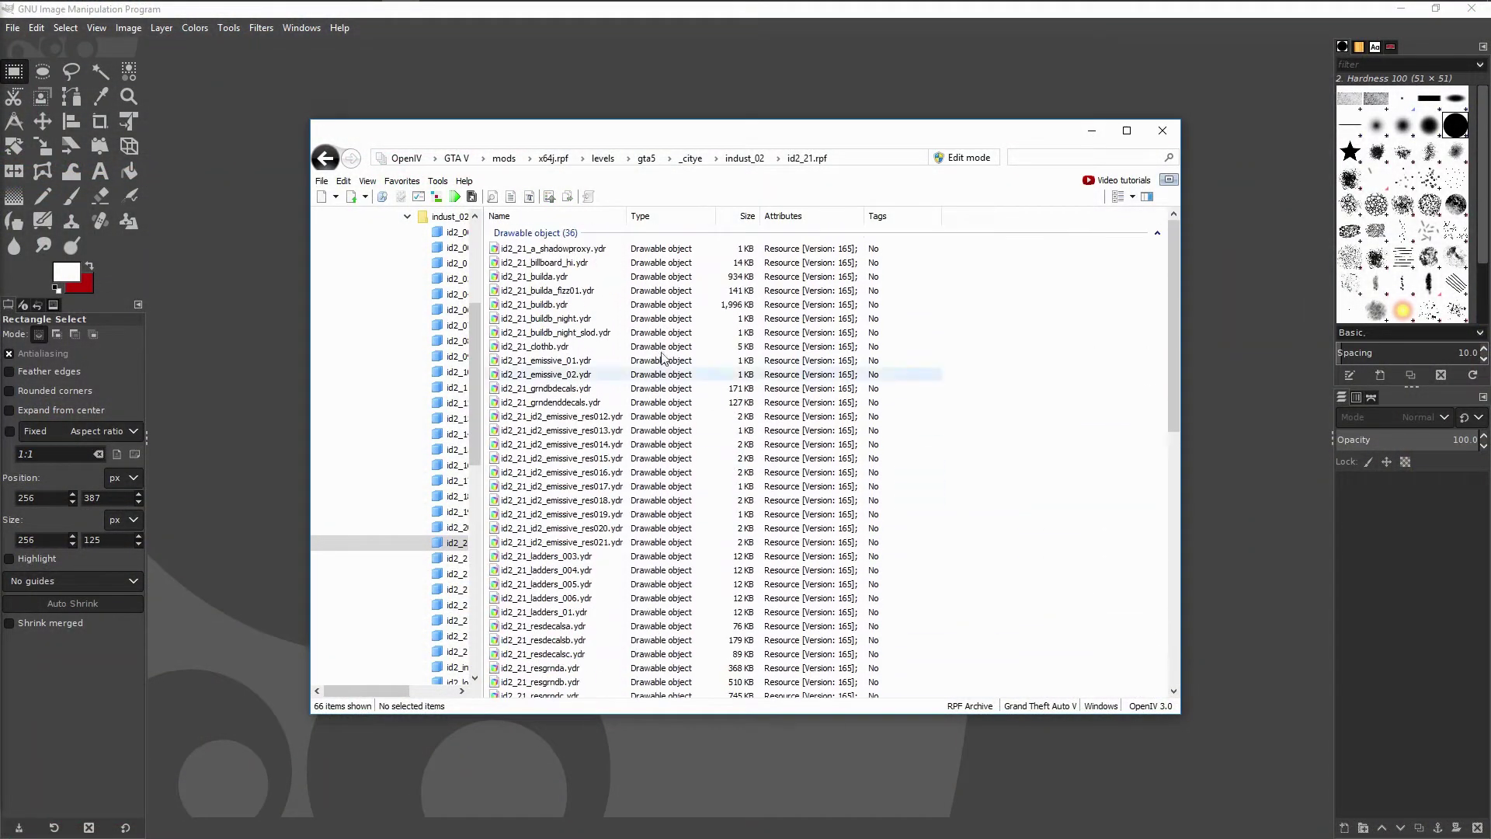
{"action": "right_click", "coordinate": [549, 281]}
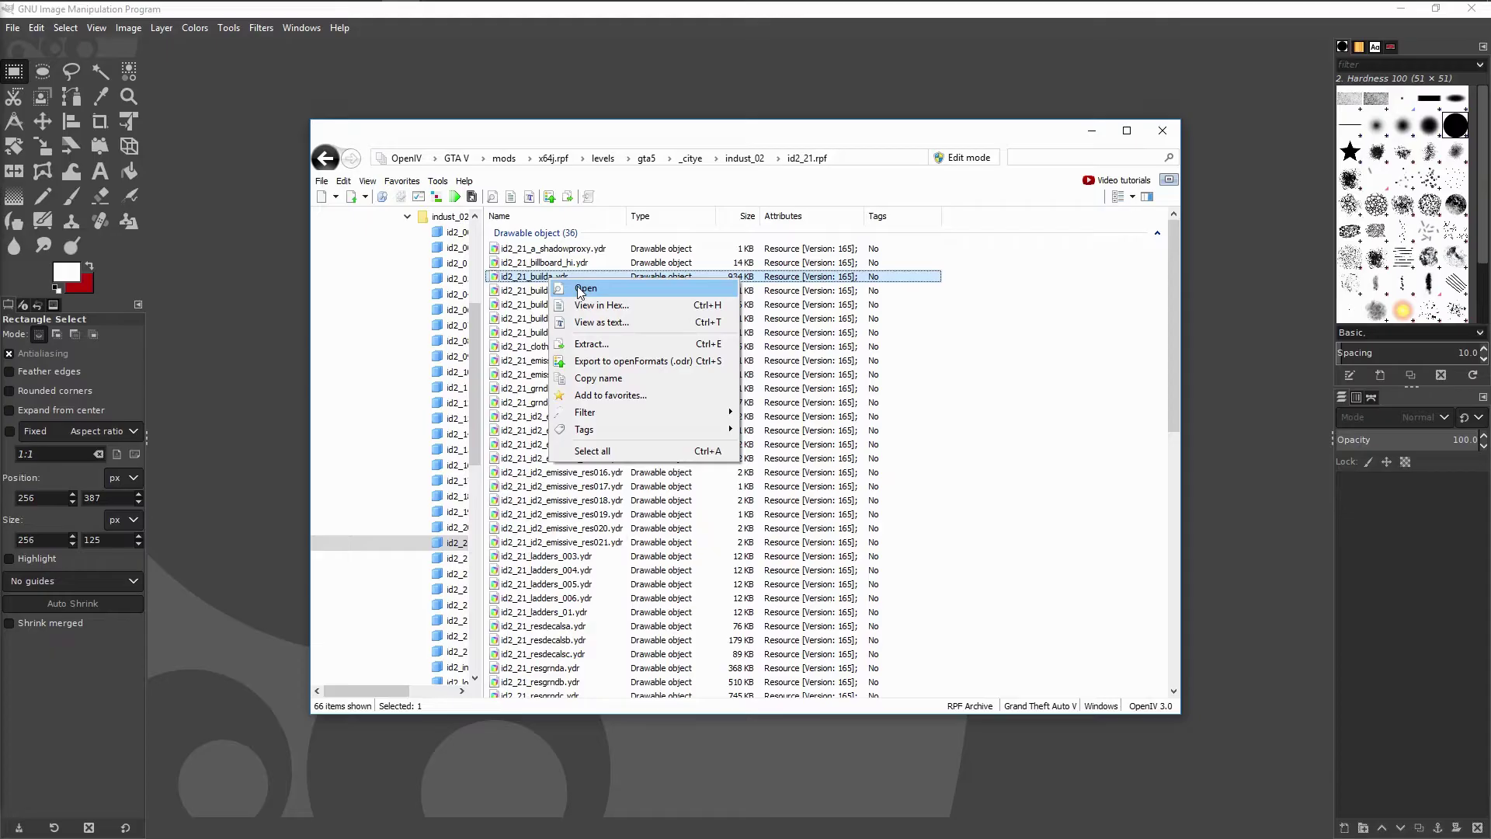
{"action": "left_click", "coordinate": [576, 286]}
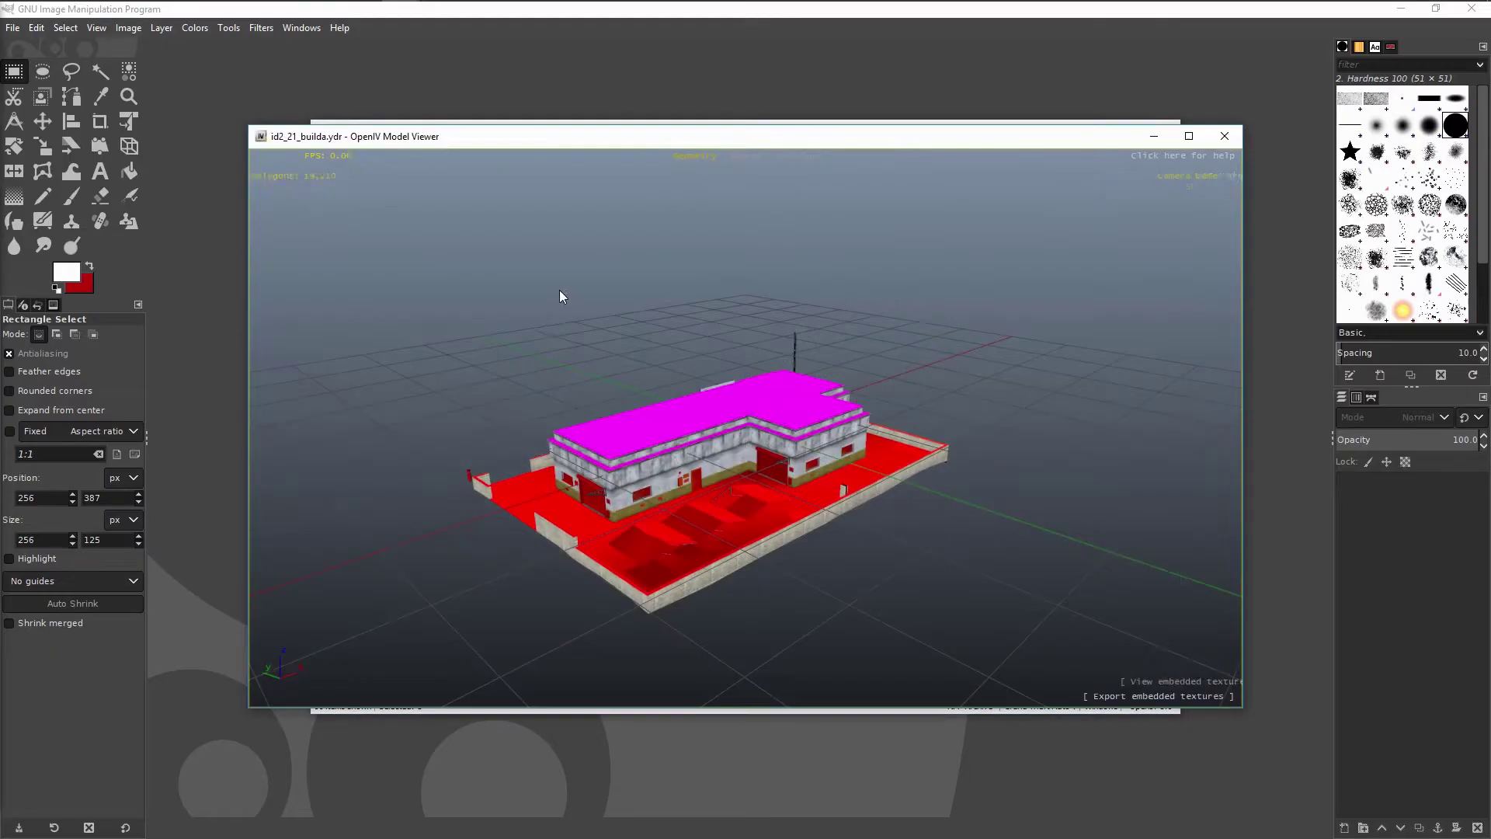
{"action": "left_click_drag", "start_coordinate": [571, 482], "coordinate": [1118, 361]}
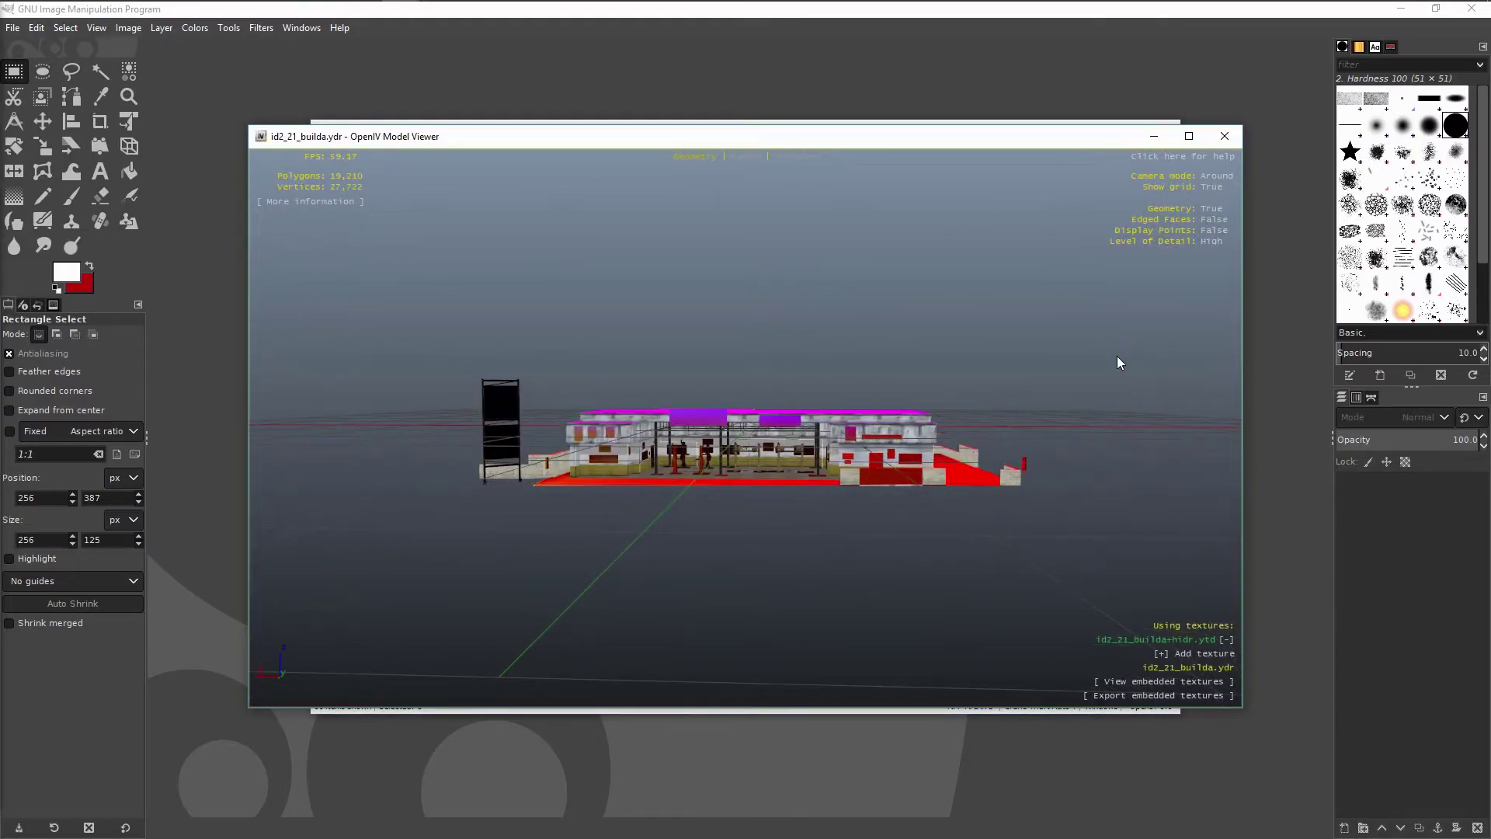
{"action": "left_click", "coordinate": [1225, 136]}
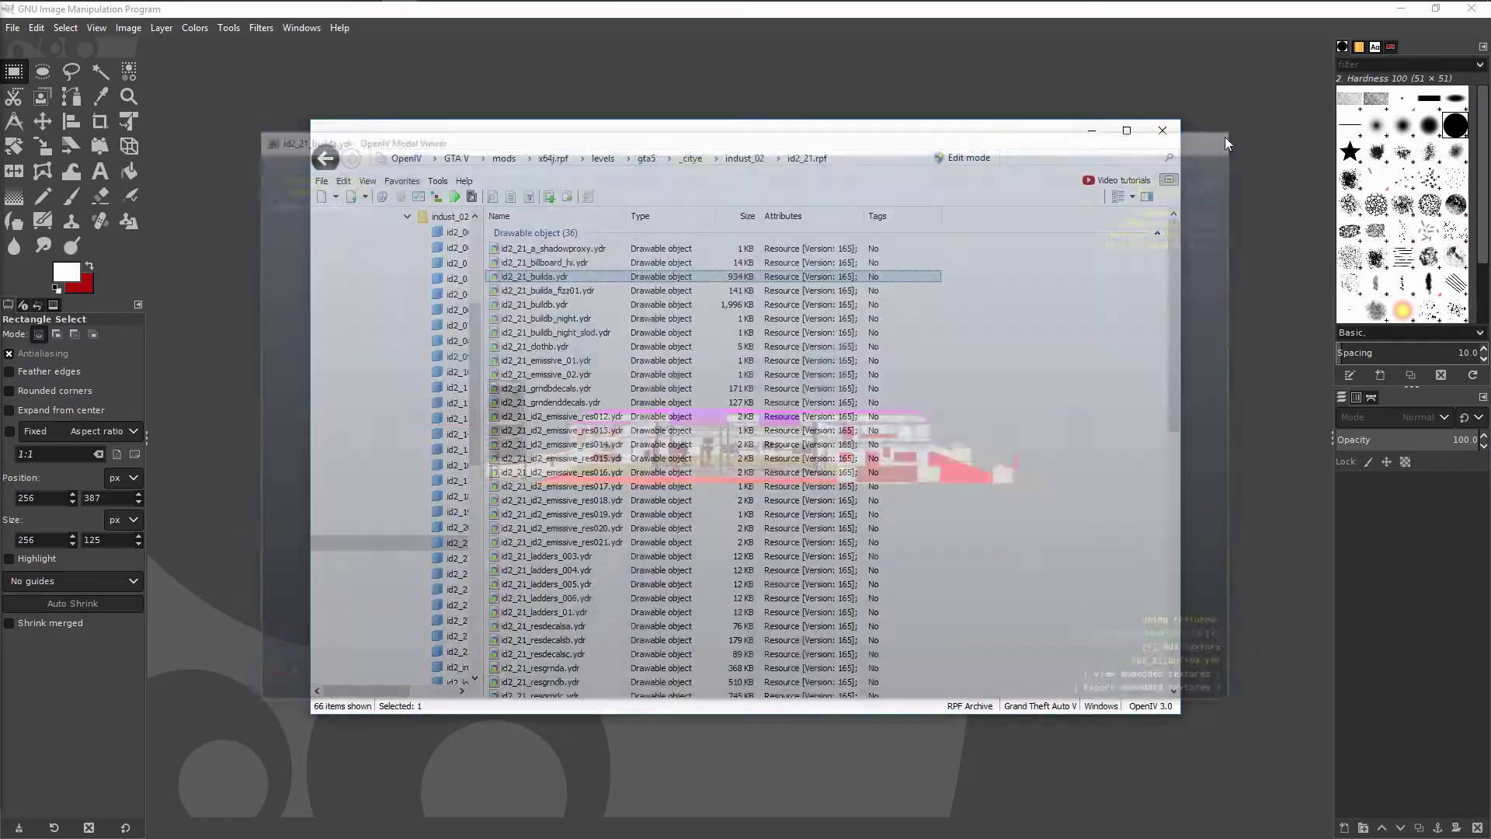
Extract id2_21_builda.ydr, browsing to the TextureToolkit folder as the destination
{"action": "right_click", "coordinate": [537, 278]}
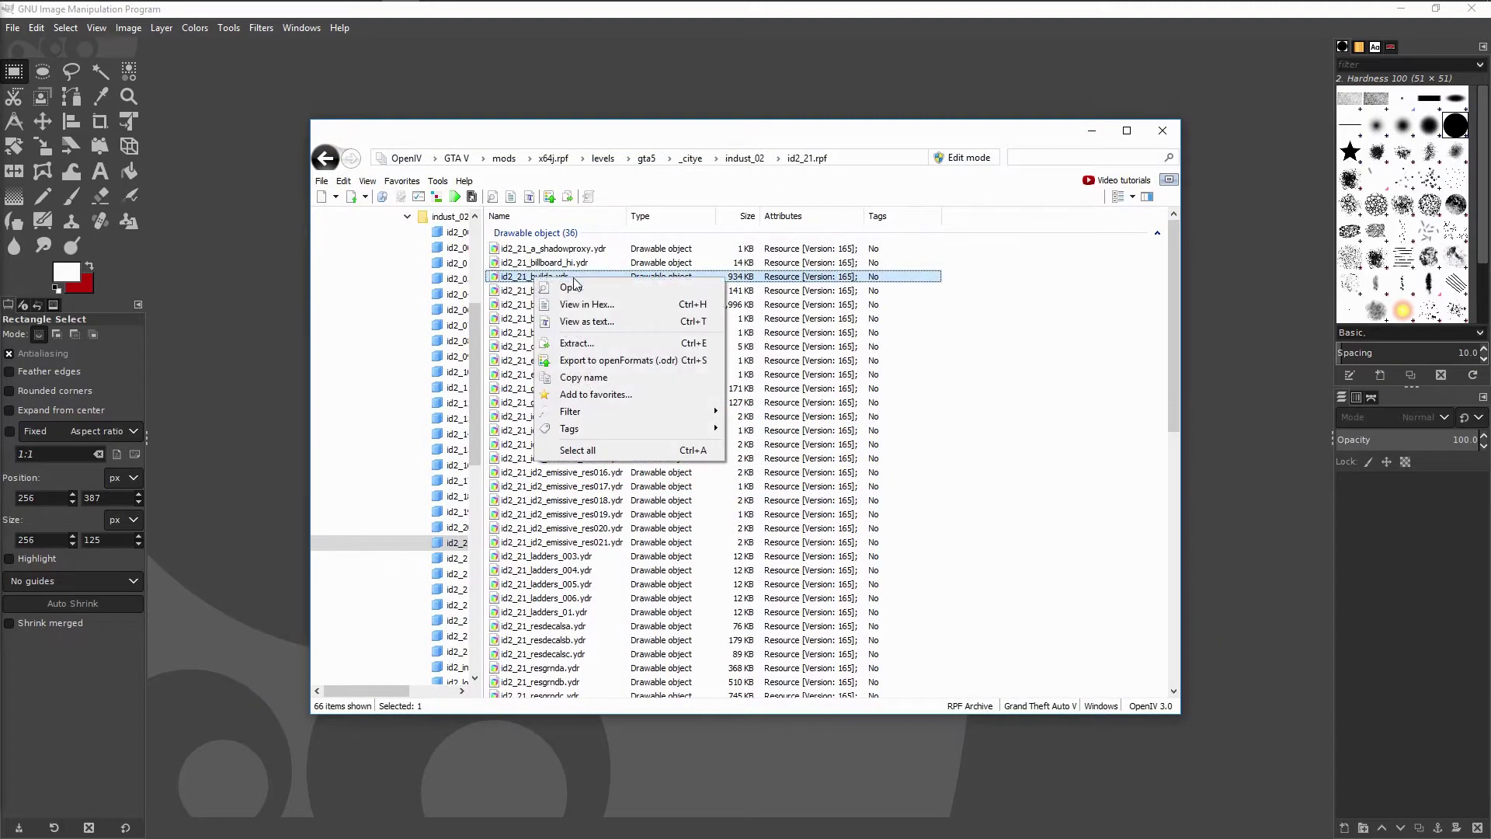
{"action": "left_click", "coordinate": [573, 342]}
{"action": "left_click", "coordinate": [572, 180]}
{"action": "double_click", "coordinate": [497, 252]}
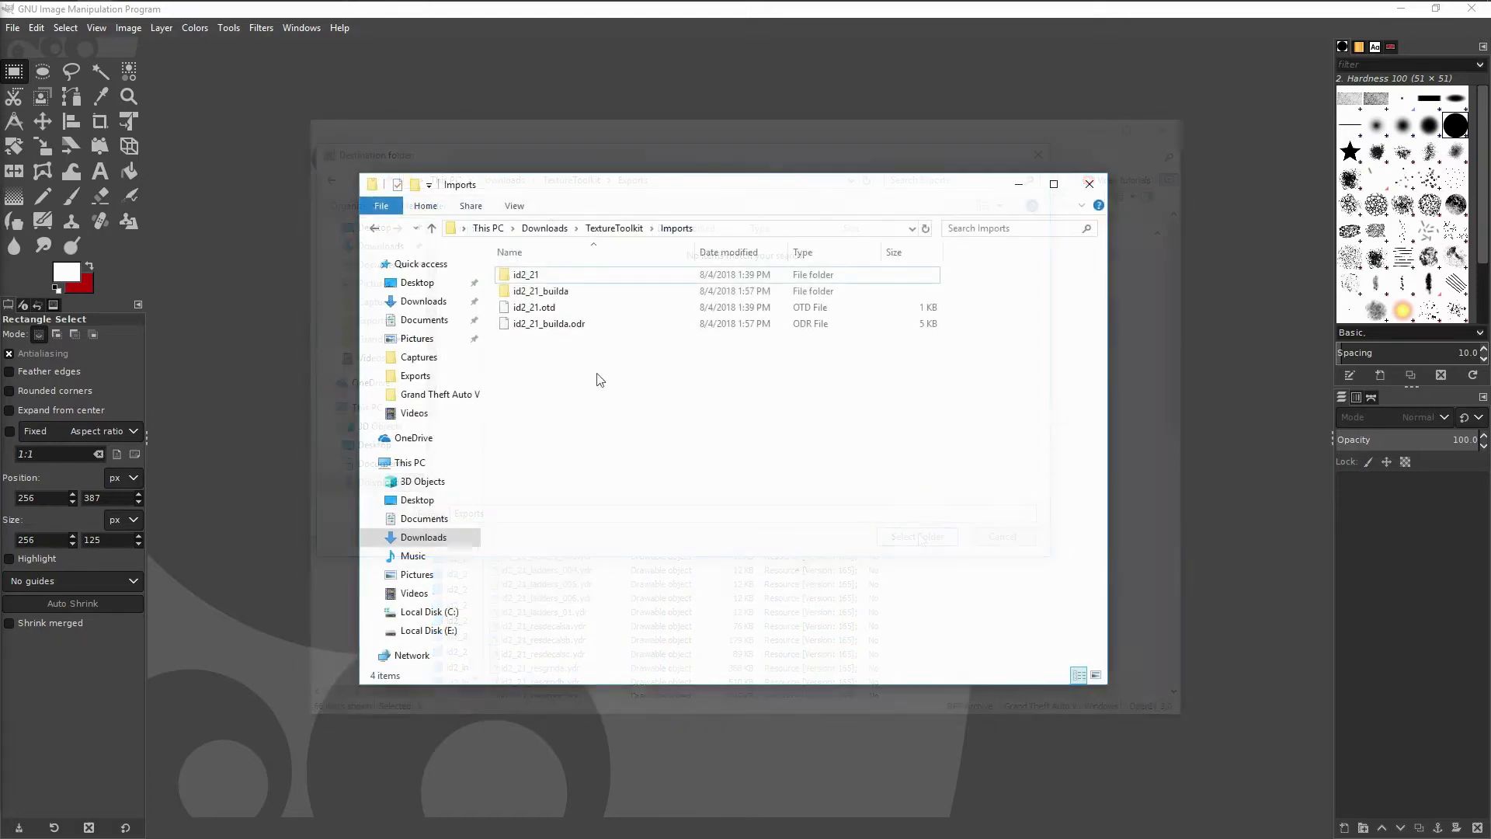
Load id2_21_rn_ja_garagekit.dds from the id2_21_builda imports folder into GIMP
{"action": "double_click", "coordinate": [544, 292]}
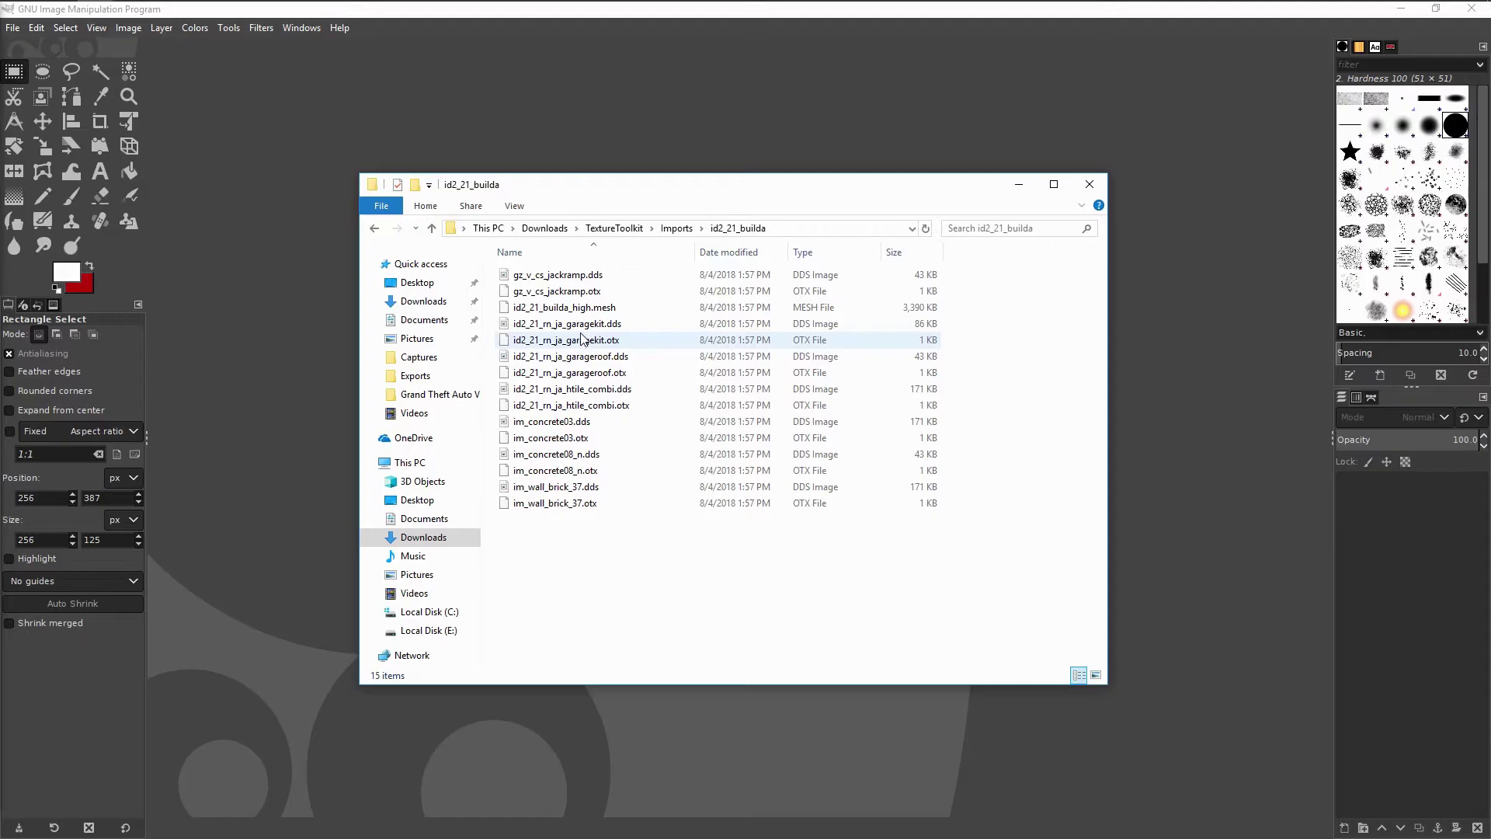
{"action": "left_click_drag", "start_coordinate": [580, 327], "coordinate": [578, 324]}
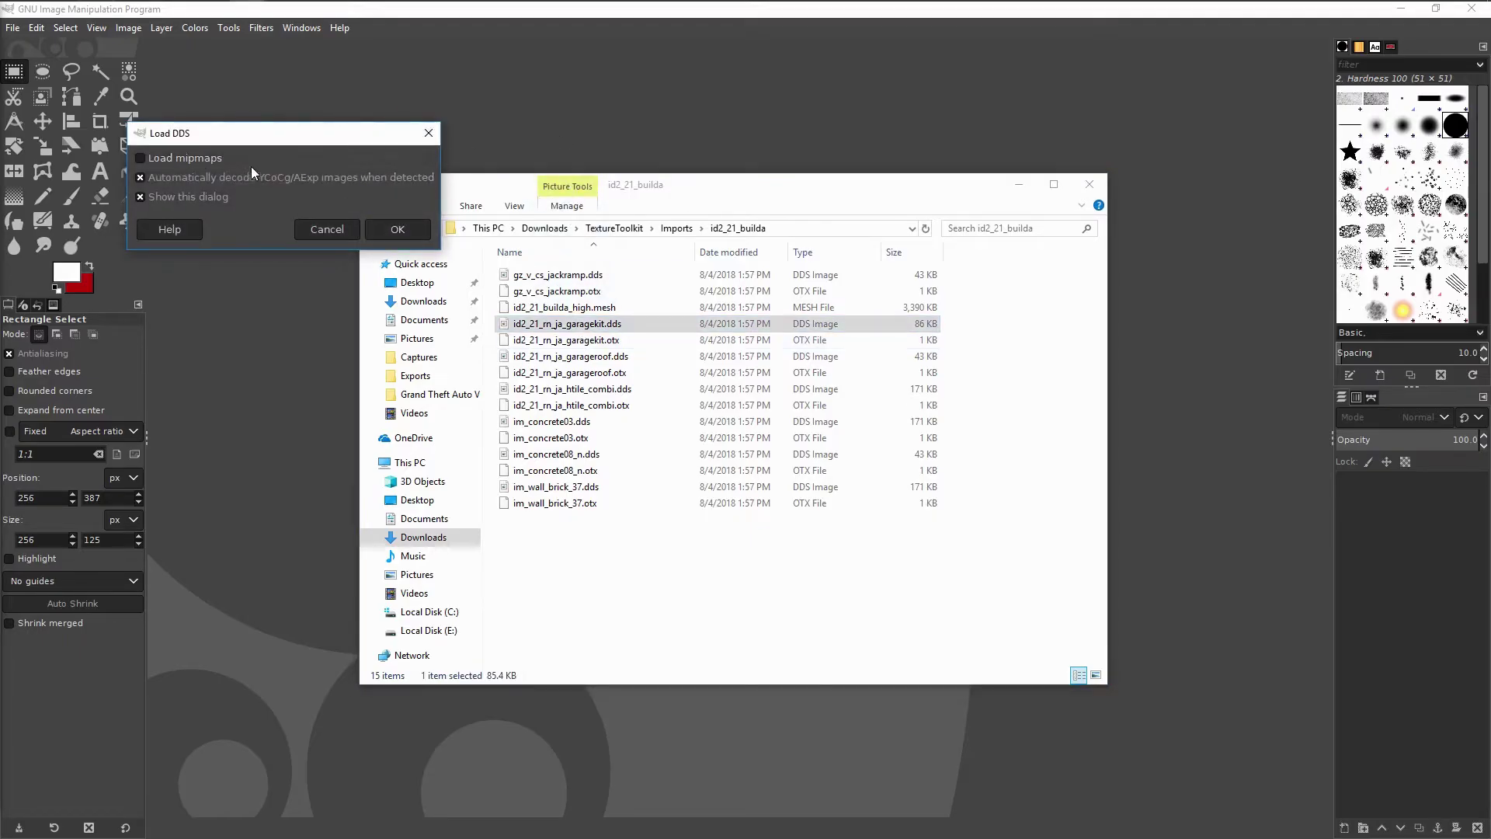
{"action": "left_click", "coordinate": [397, 230]}
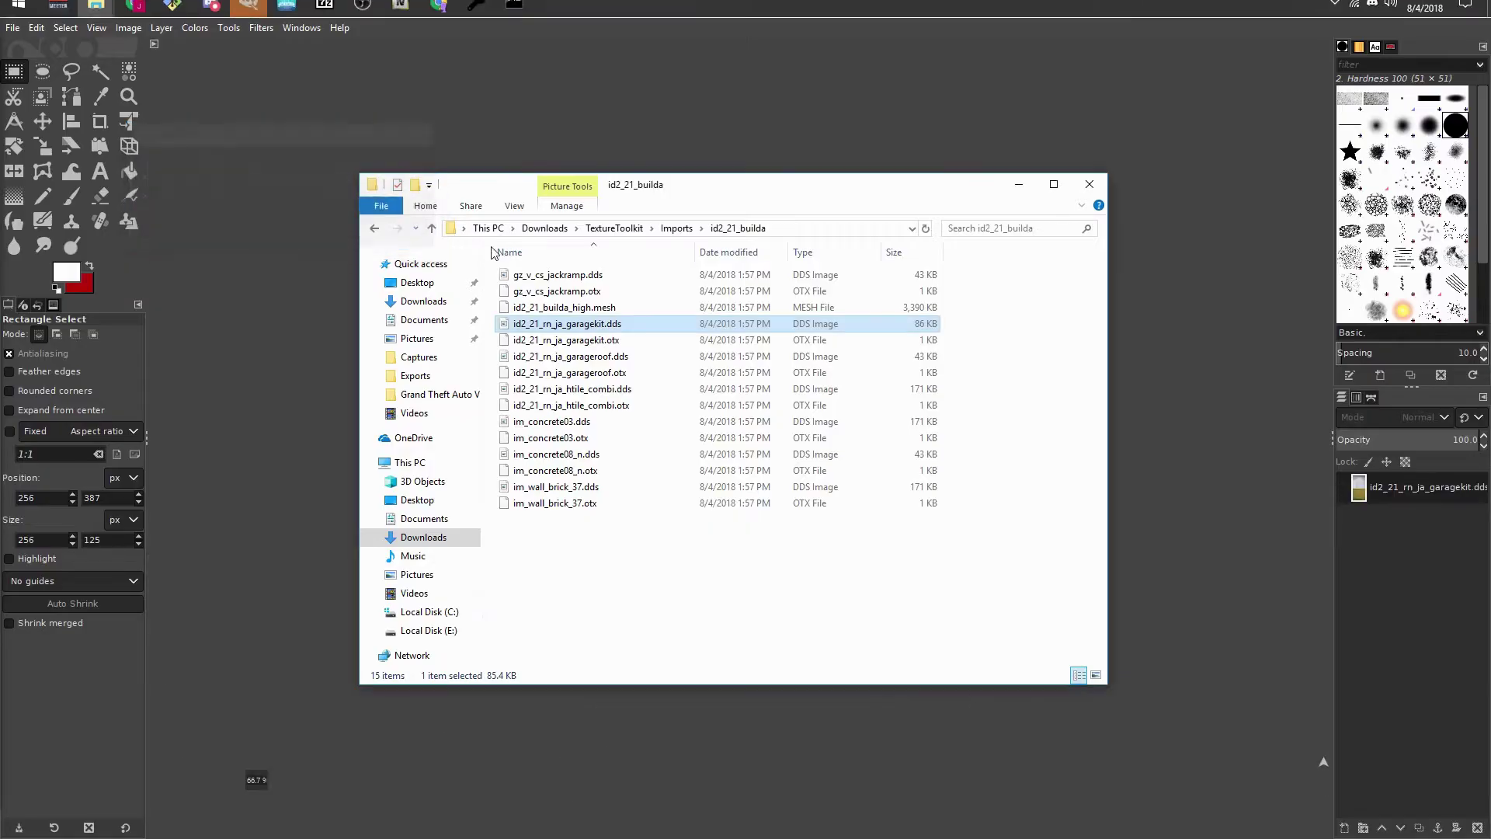
Turn the yellow bricks red with Hue-Saturation hue -45 and export the DDS
{"action": "left_click", "coordinate": [1018, 193]}
{"action": "scroll", "coordinate": [738, 450], "scroll_direction": "up", "scroll_amount": 3}
{"action": "scroll", "coordinate": [738, 450], "scroll_direction": "down", "scroll_amount": 3}
{"action": "left_click", "coordinate": [195, 28]}
{"action": "left_click", "coordinate": [206, 146]}
{"action": "type", "text": "-45"}
{"action": "key", "text": "Tab"}
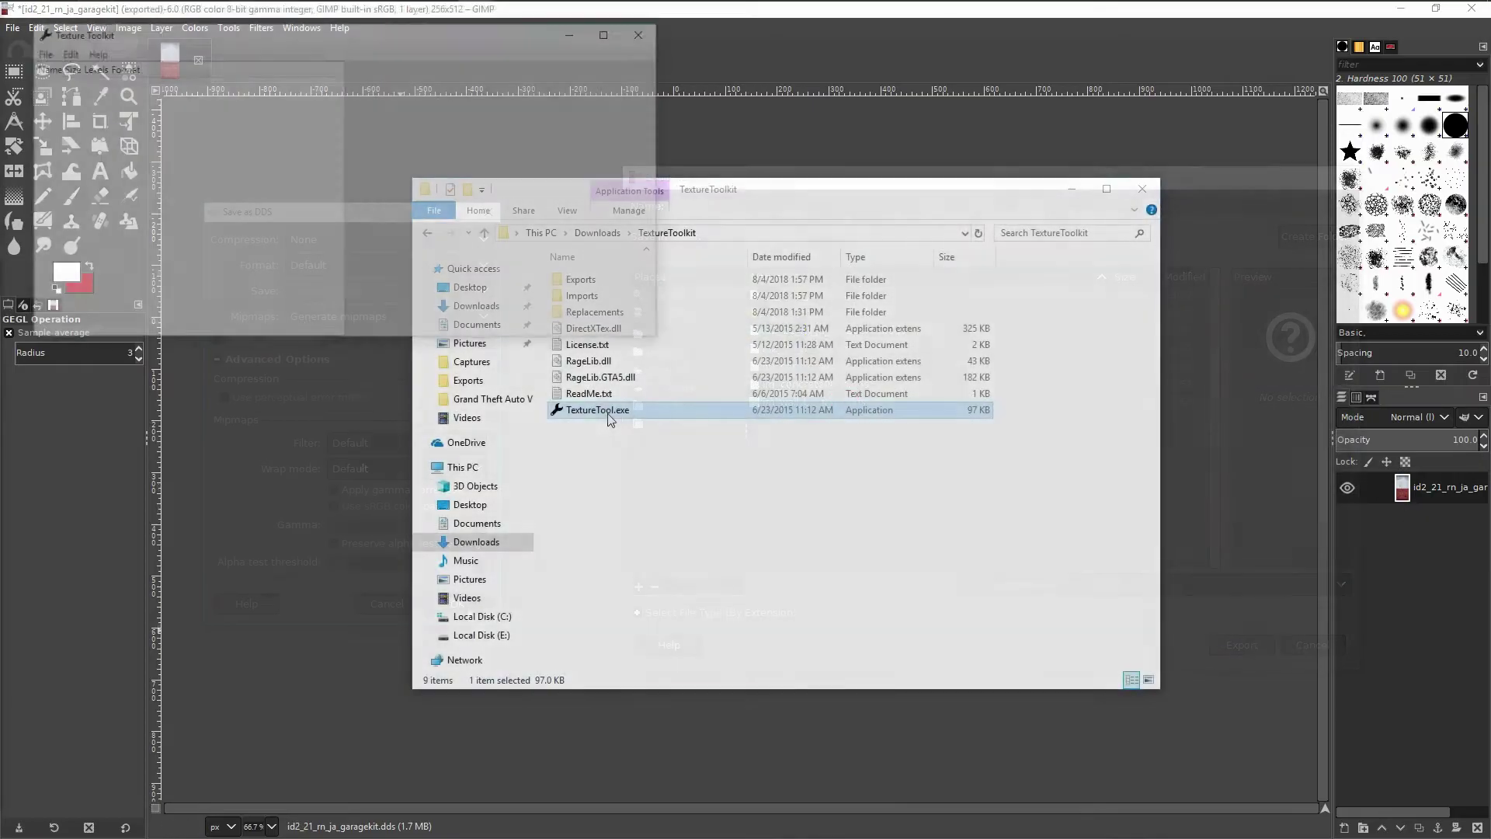
{"action": "double_click", "coordinate": [609, 417]}
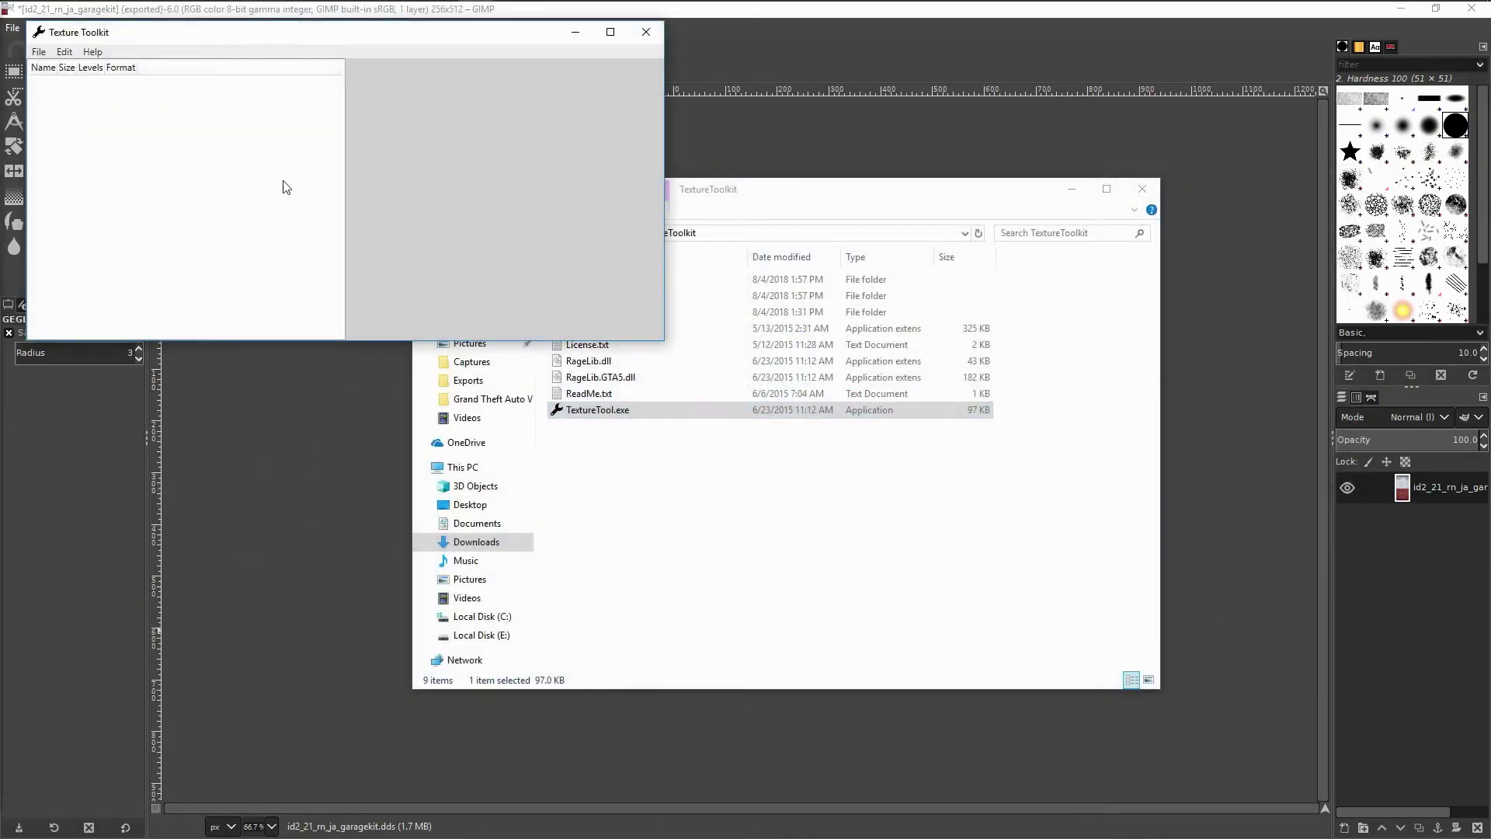
Load id2_21_builda.ydr from TextureToolkit\Exports into Texture Toolkit
{"action": "left_click", "coordinate": [49, 52]}
{"action": "left_click", "coordinate": [48, 91]}
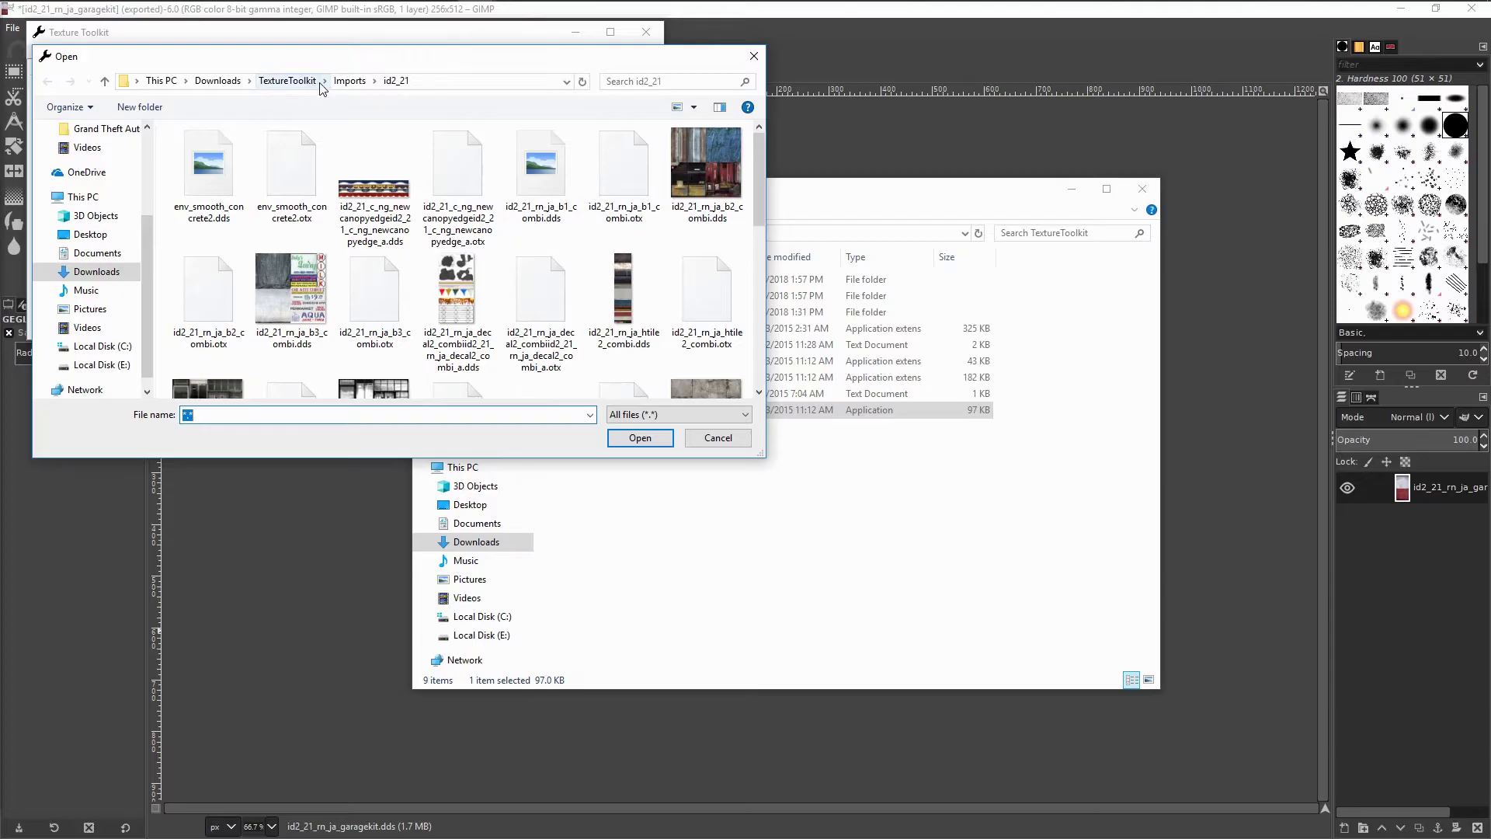
{"action": "left_click", "coordinate": [302, 80]}
{"action": "double_click", "coordinate": [247, 150]}
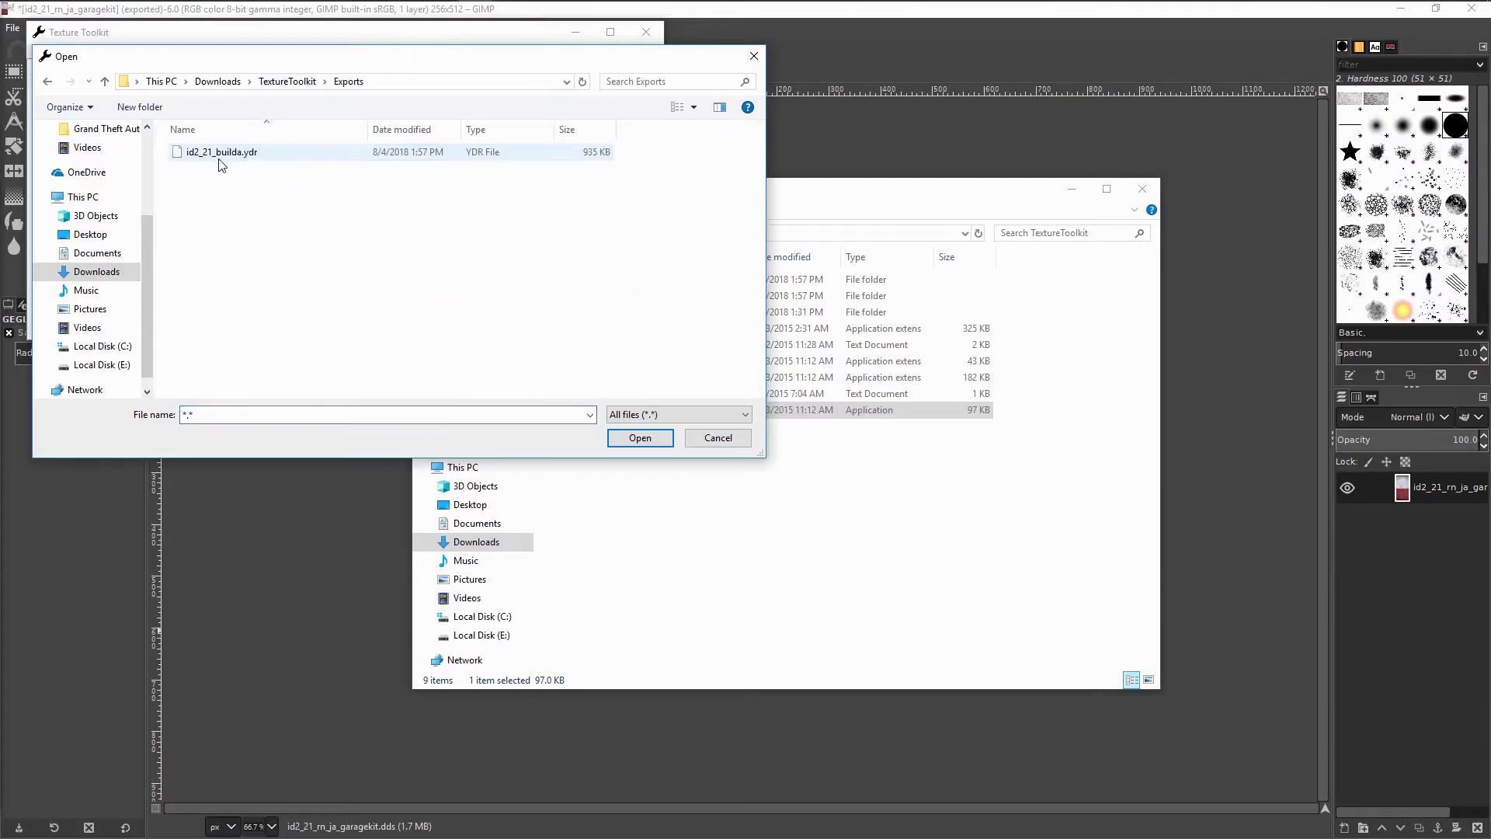
{"action": "double_click", "coordinate": [221, 152]}
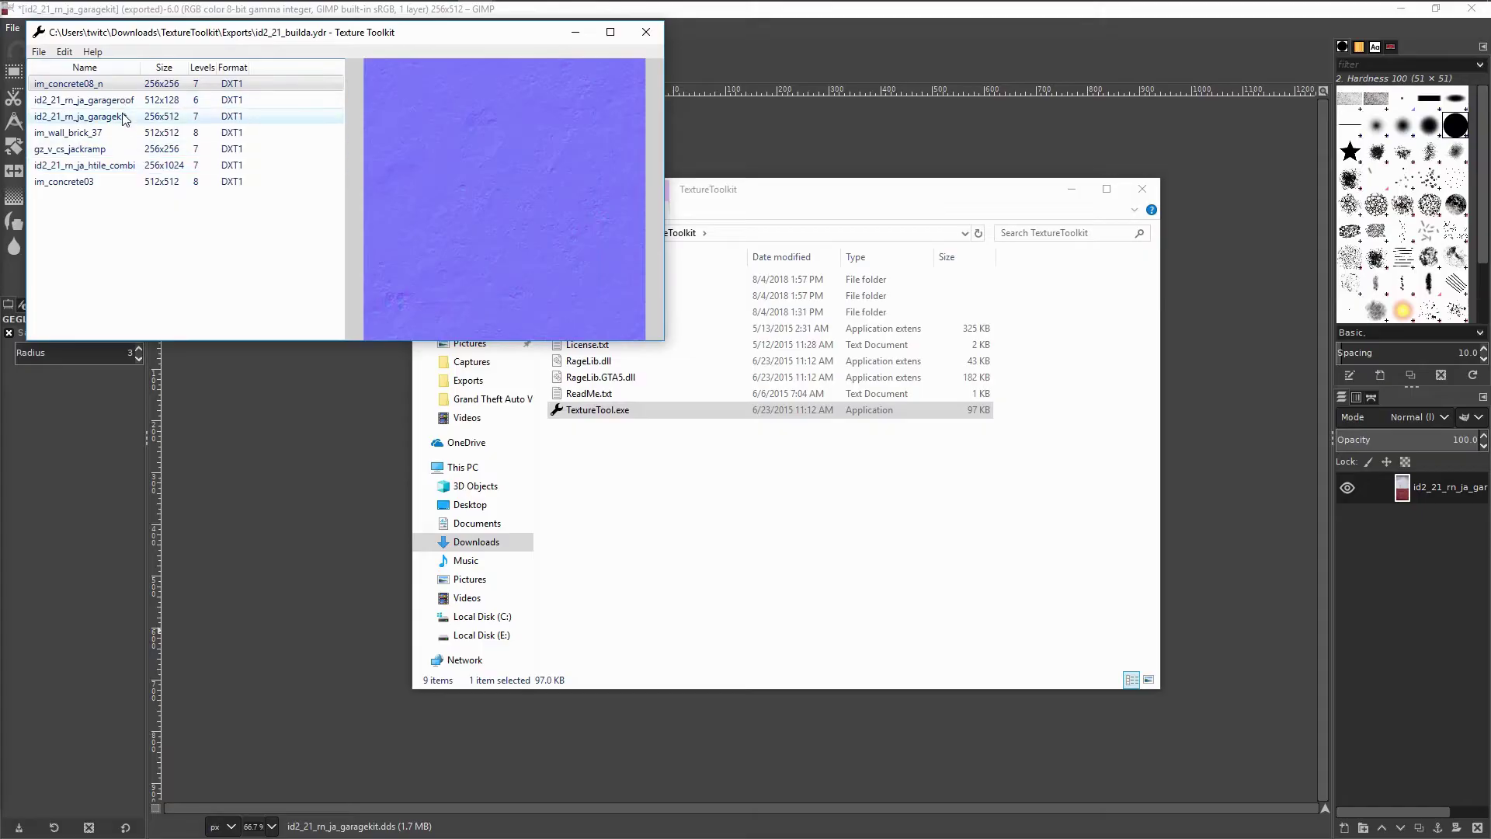
Replace the id2_21_rn_ja_garagekit texture with the edited DDS from Imports\id2_21_builda
{"action": "left_click", "coordinate": [123, 117]}
{"action": "left_click", "coordinate": [65, 52]}
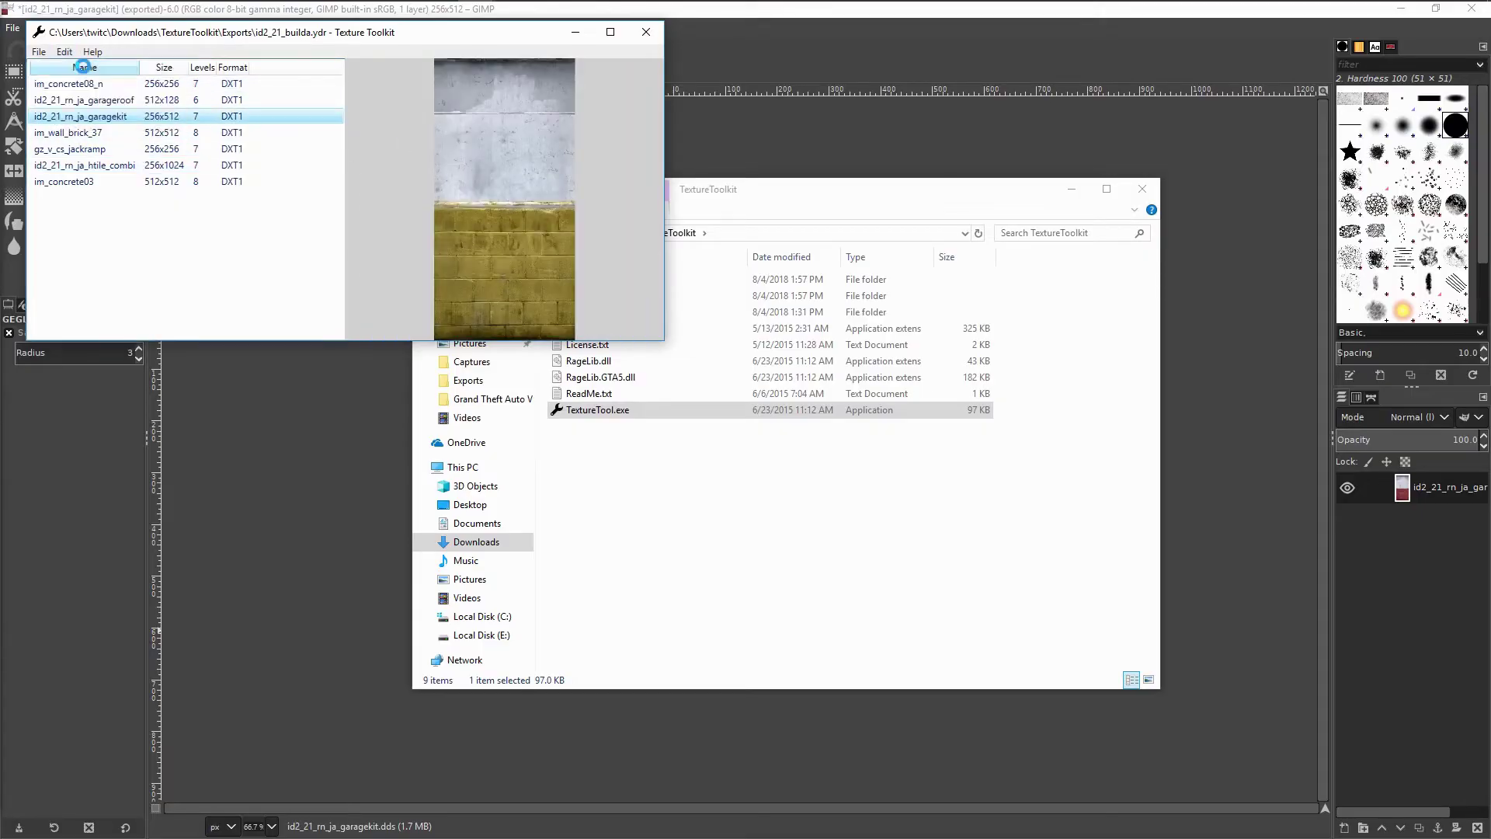
{"action": "left_click", "coordinate": [85, 72]}
{"action": "left_click", "coordinate": [287, 82]}
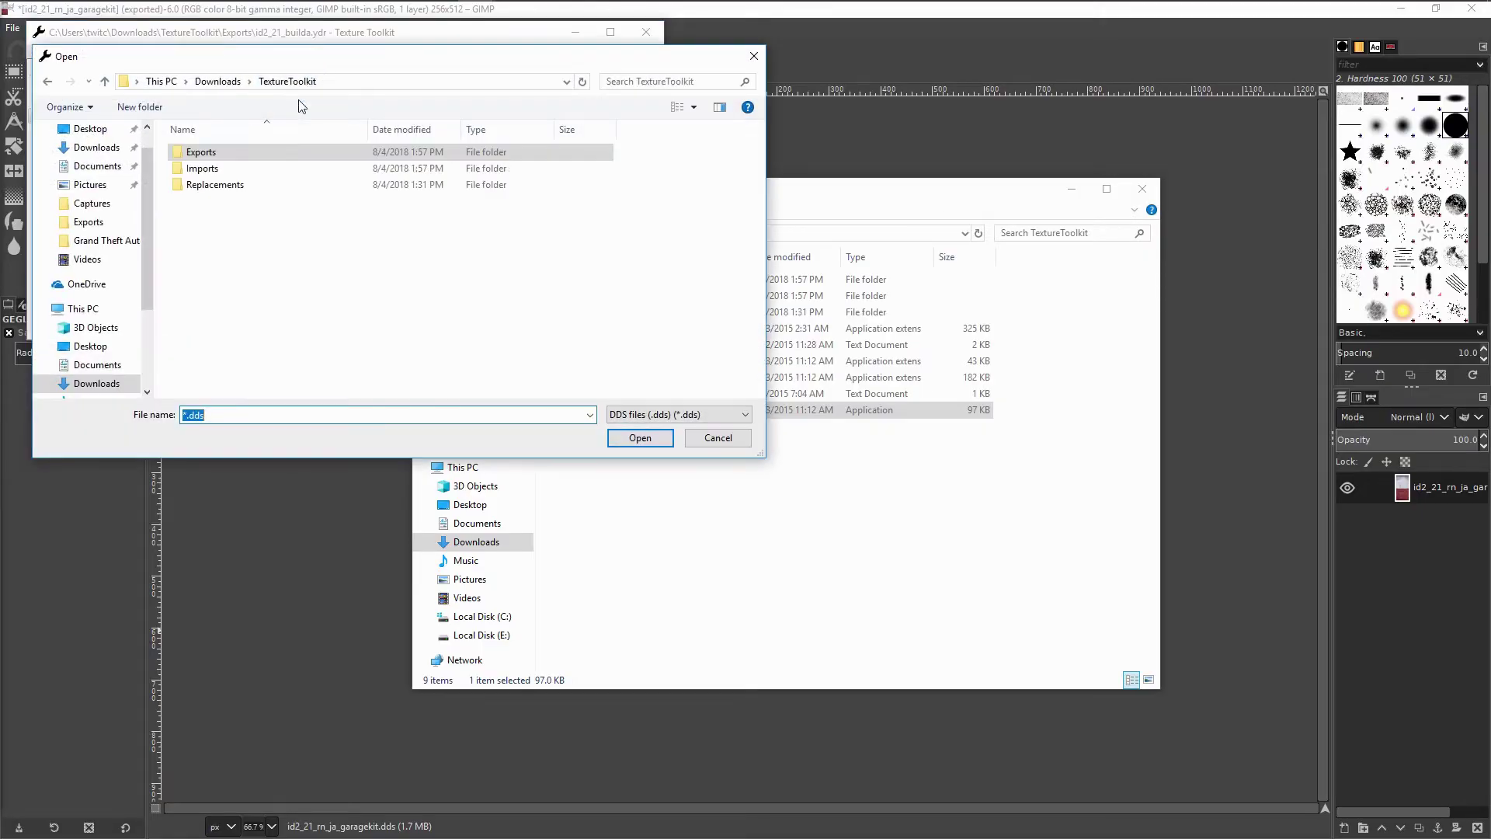
{"action": "double_click", "coordinate": [231, 165]}
{"action": "double_click", "coordinate": [199, 169]}
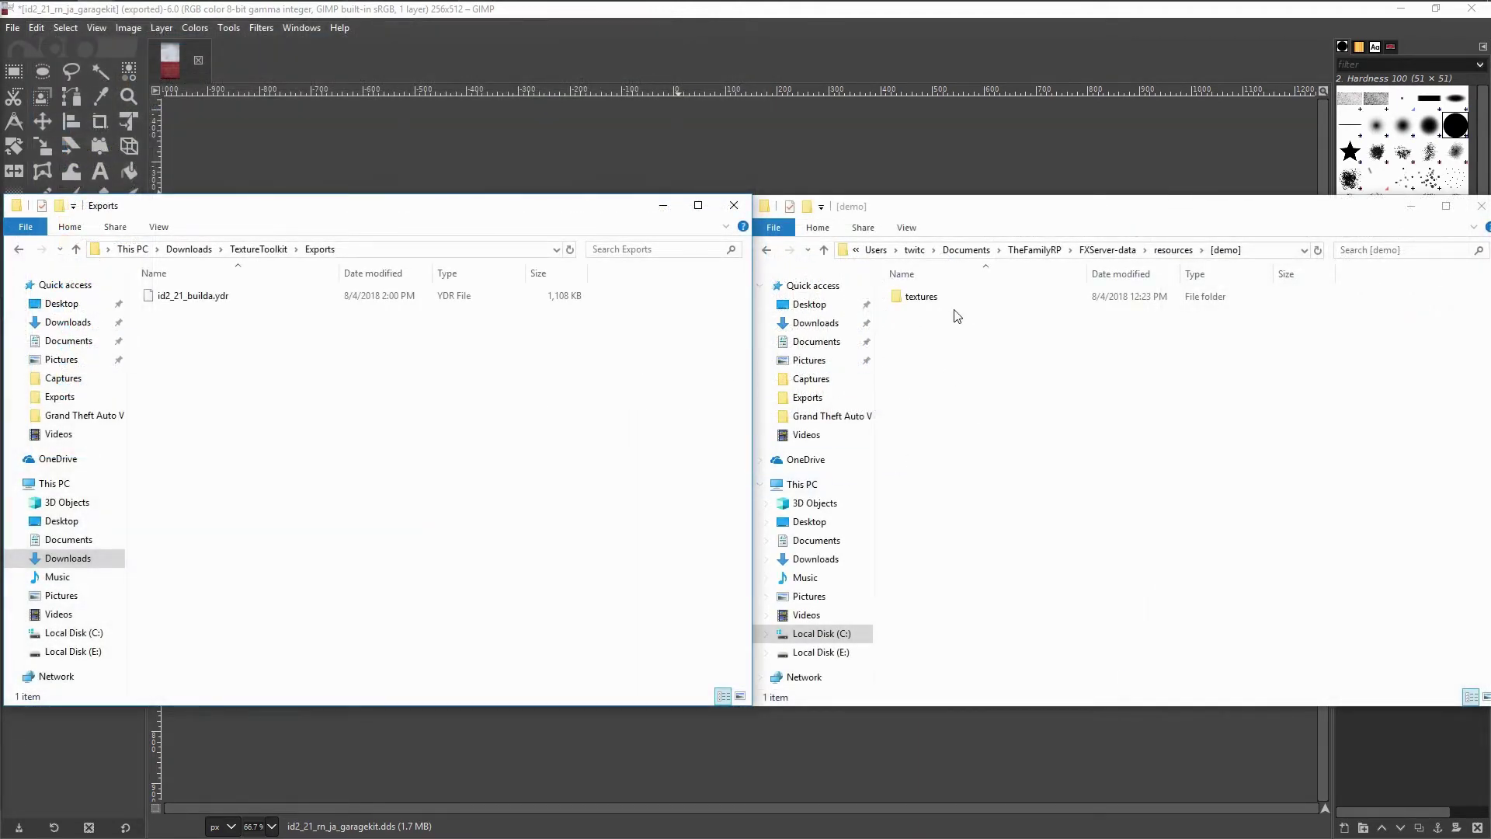
Move id2_21_builda.ydr from Exports into [demo] textures\stream beside id2_21.ytd
{"action": "double_click", "coordinate": [928, 302]}
{"action": "double_click", "coordinate": [929, 300]}
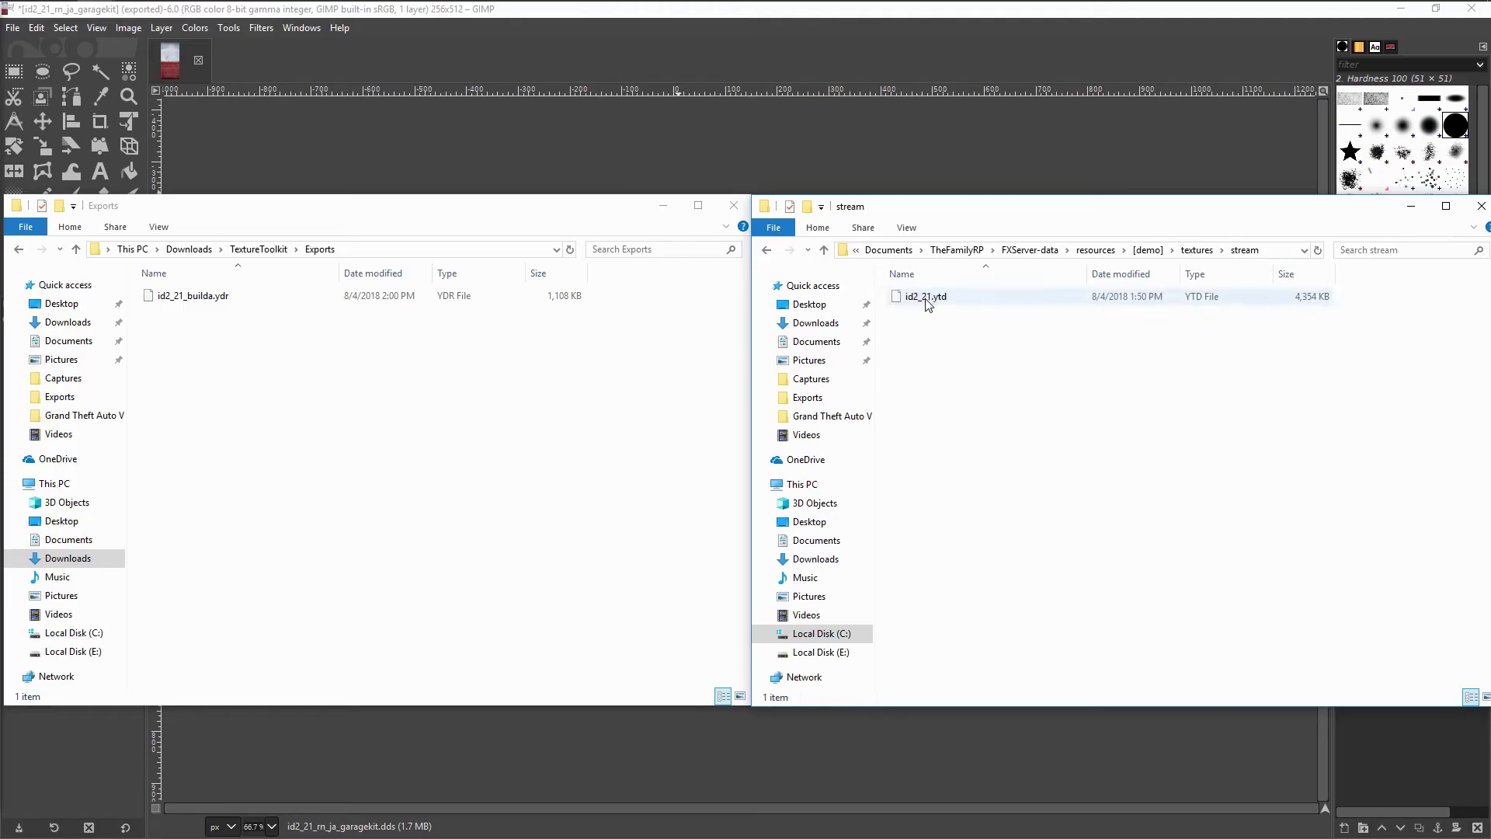
{"action": "left_click", "coordinate": [184, 299]}
{"action": "left_click_drag", "start_coordinate": [781, 342], "coordinate": [940, 356]}
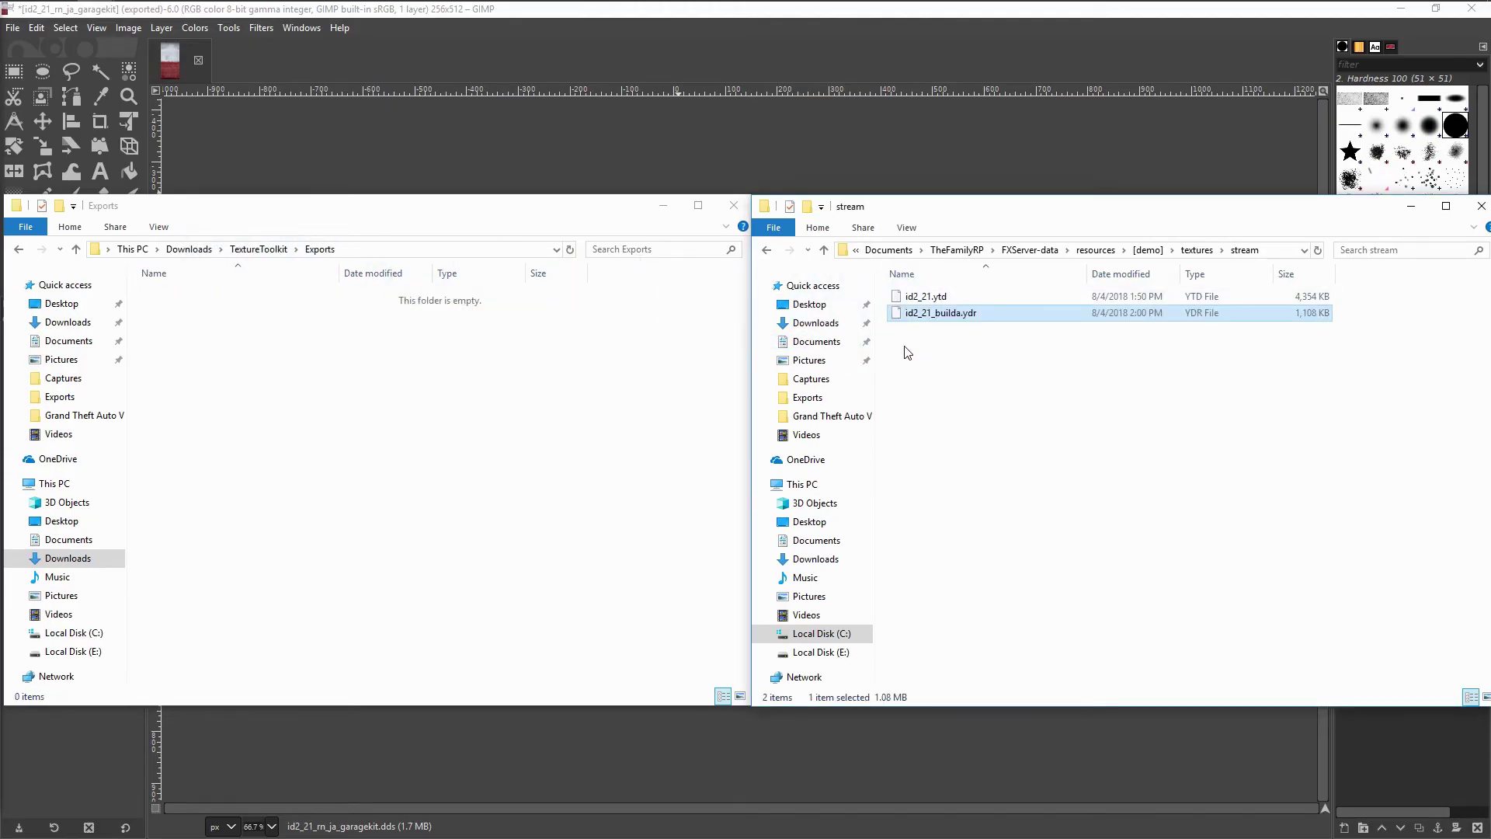